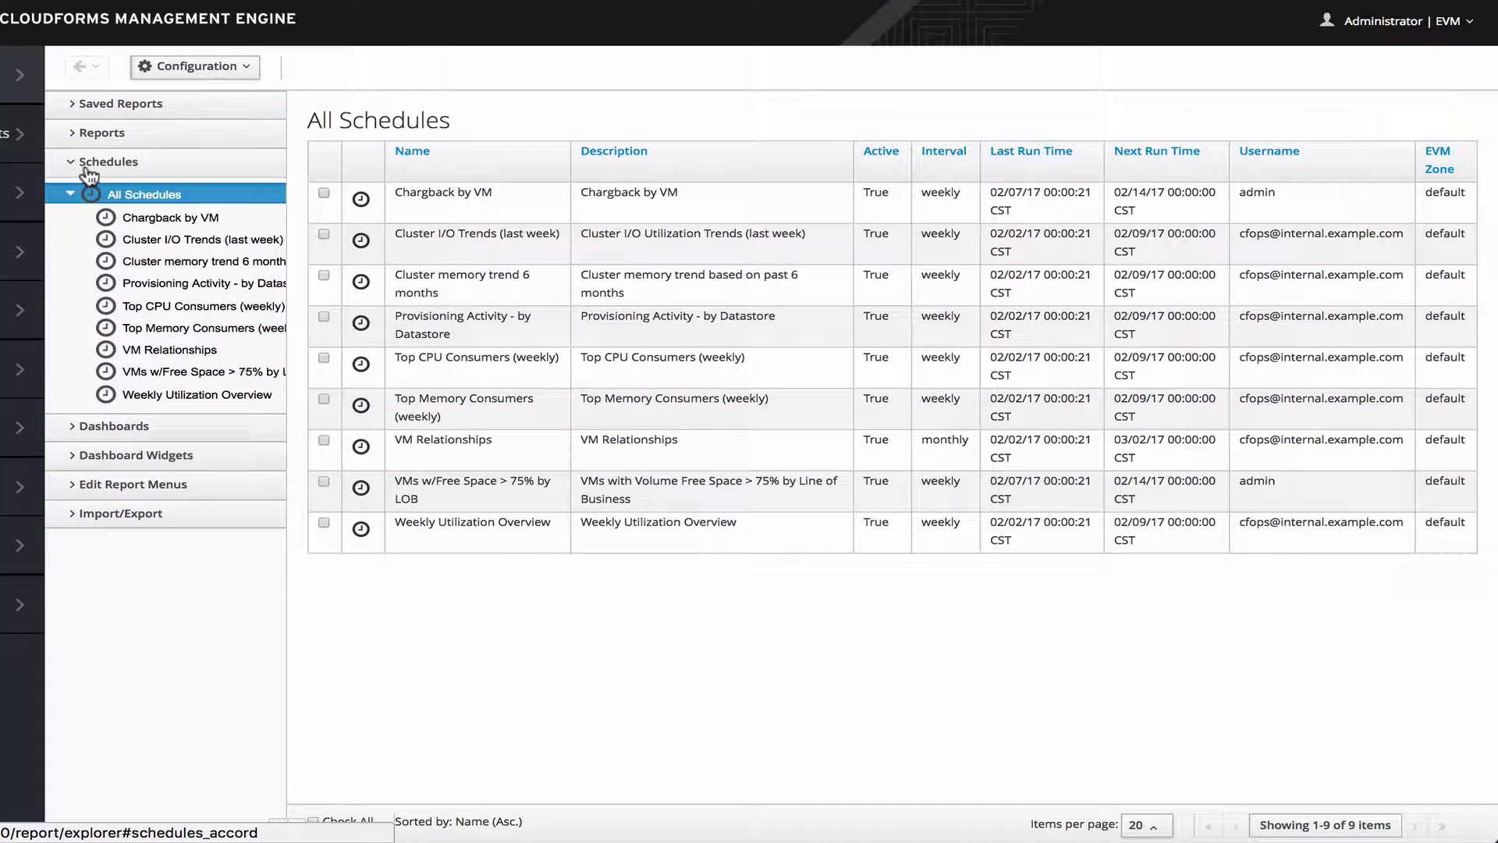
Open the custom Accounting Chargeback report for editing
click(55, 157)
click(55, 134)
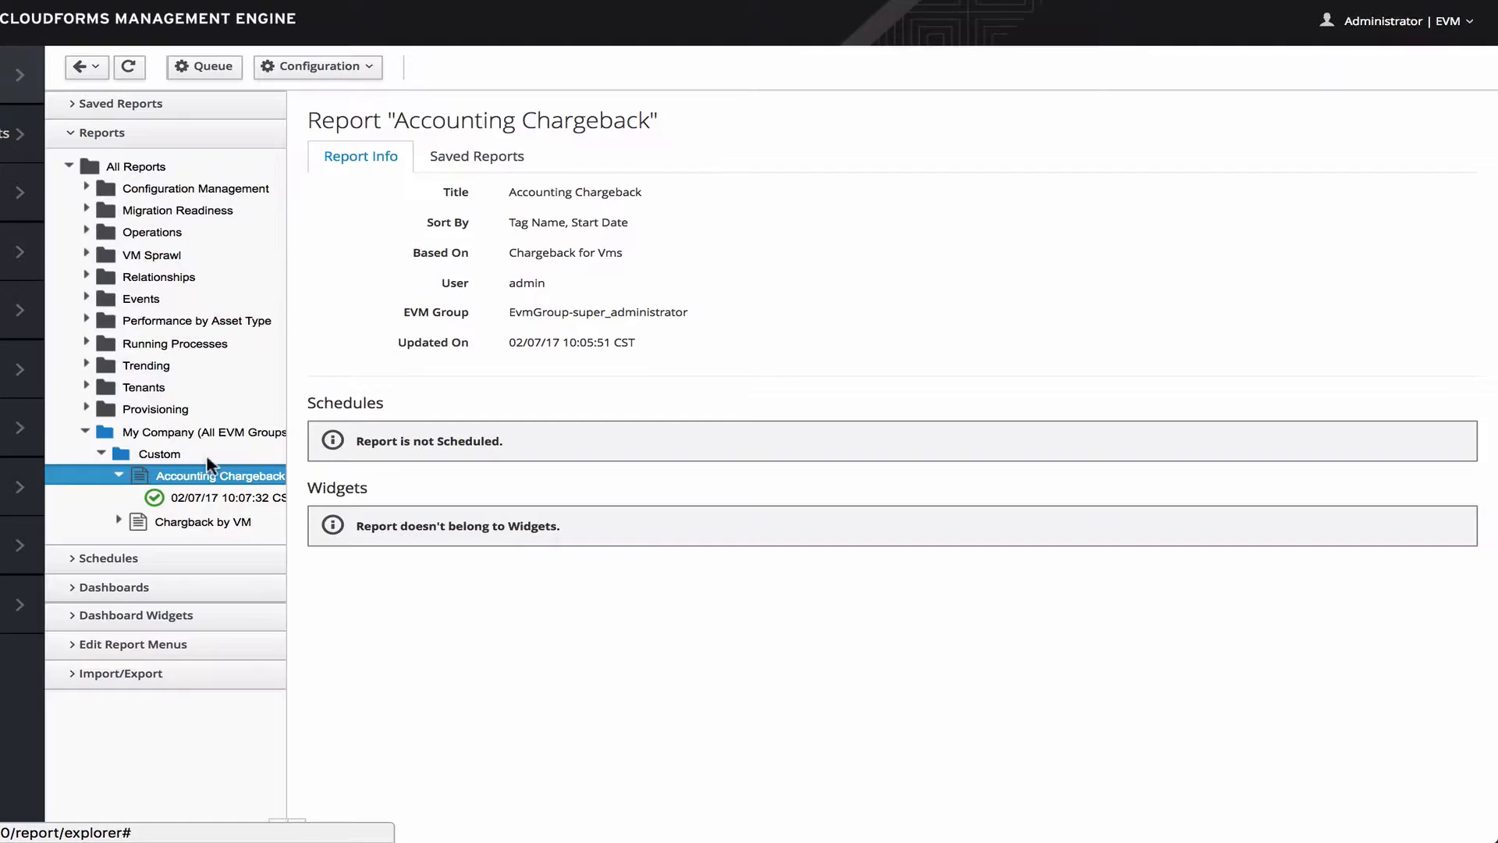
click(316, 66)
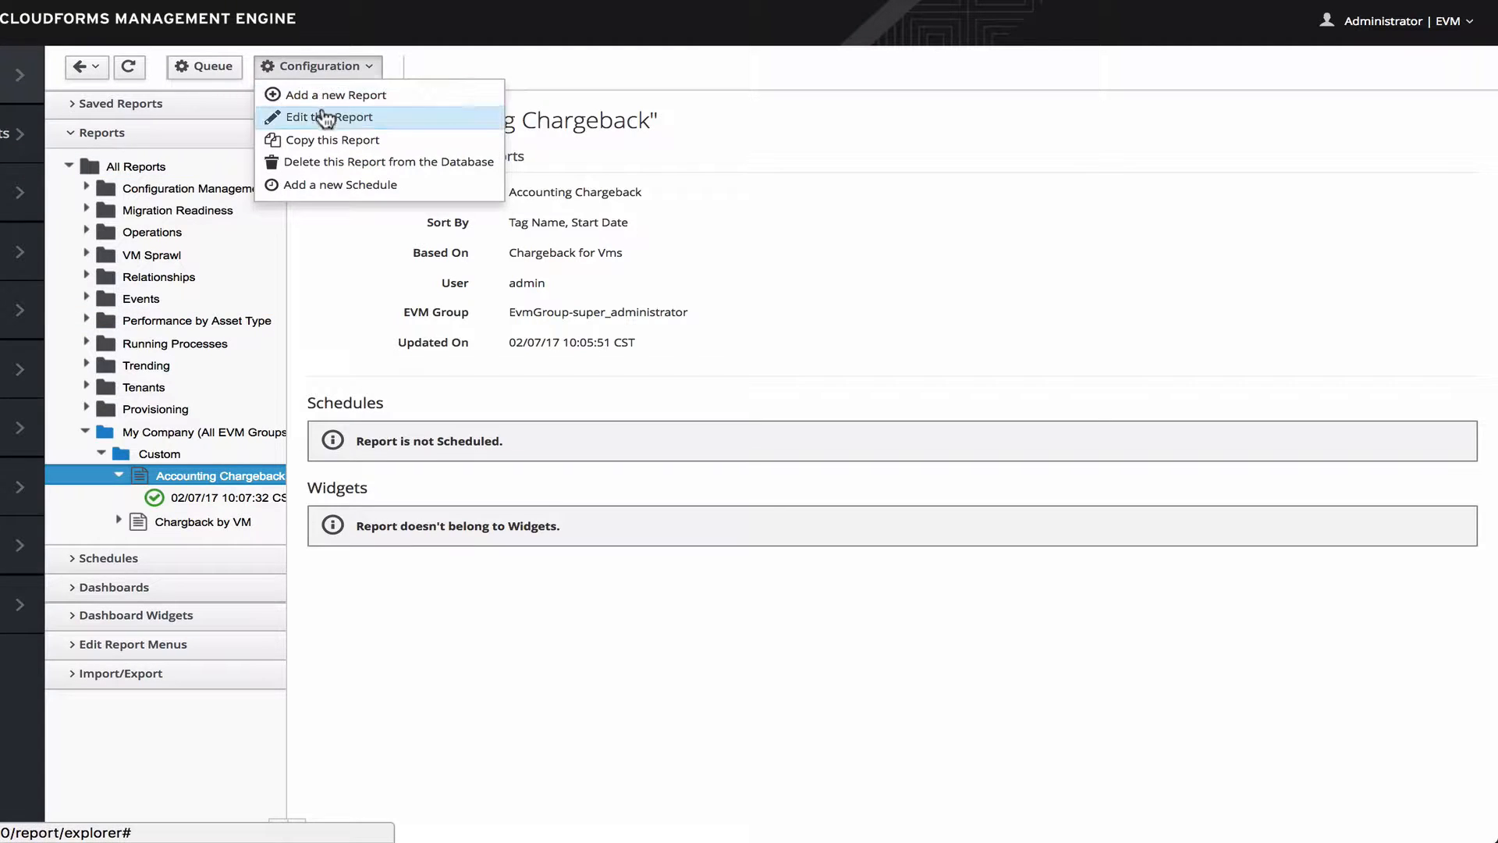
click(323, 117)
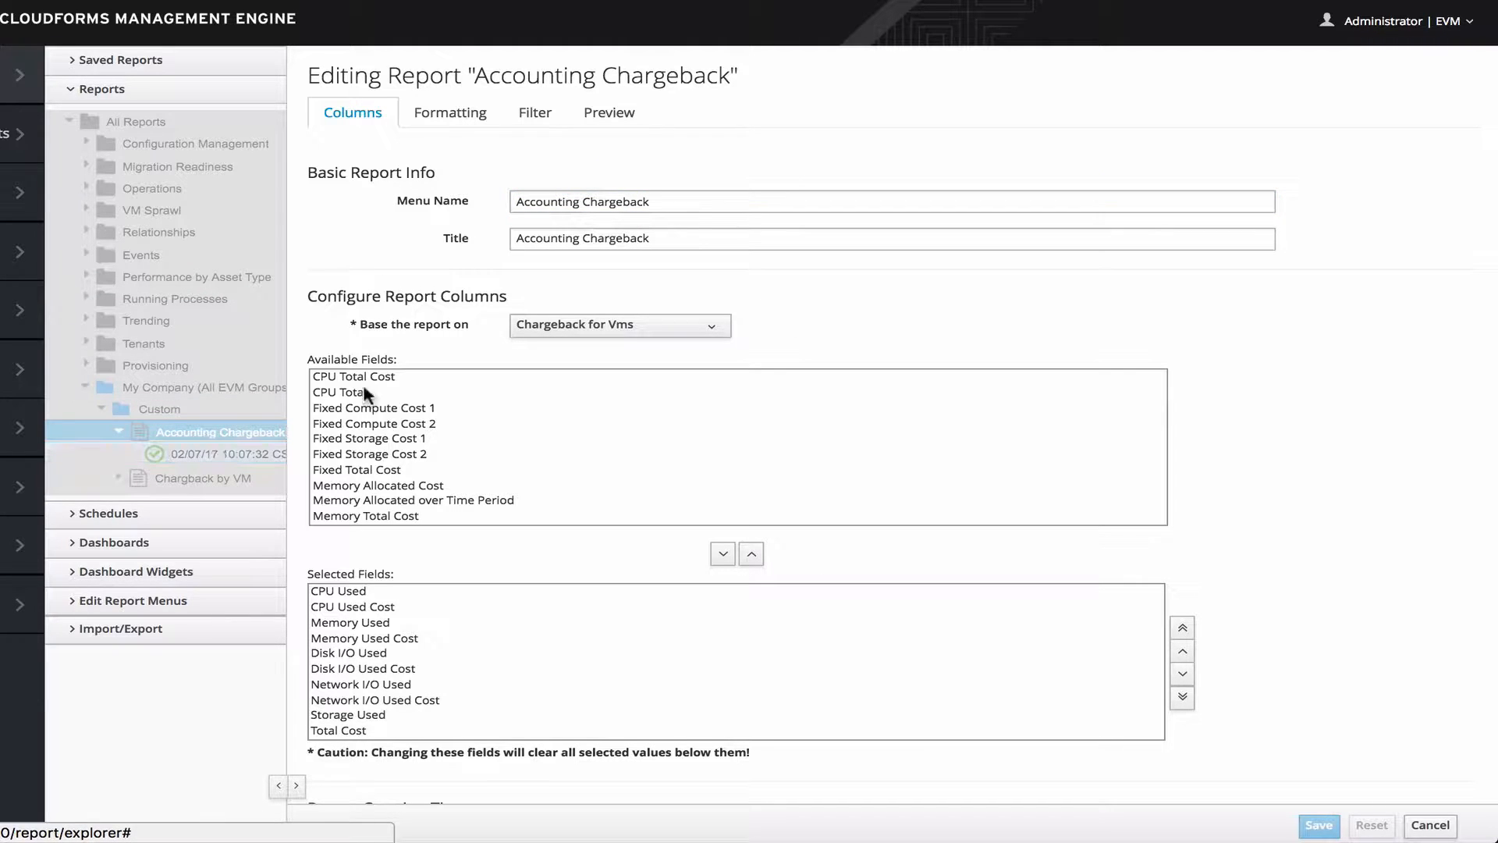
Examine what the report can be based on, its available and selected fields, and its column header and format settings
click(619, 248)
click(653, 325)
click(667, 327)
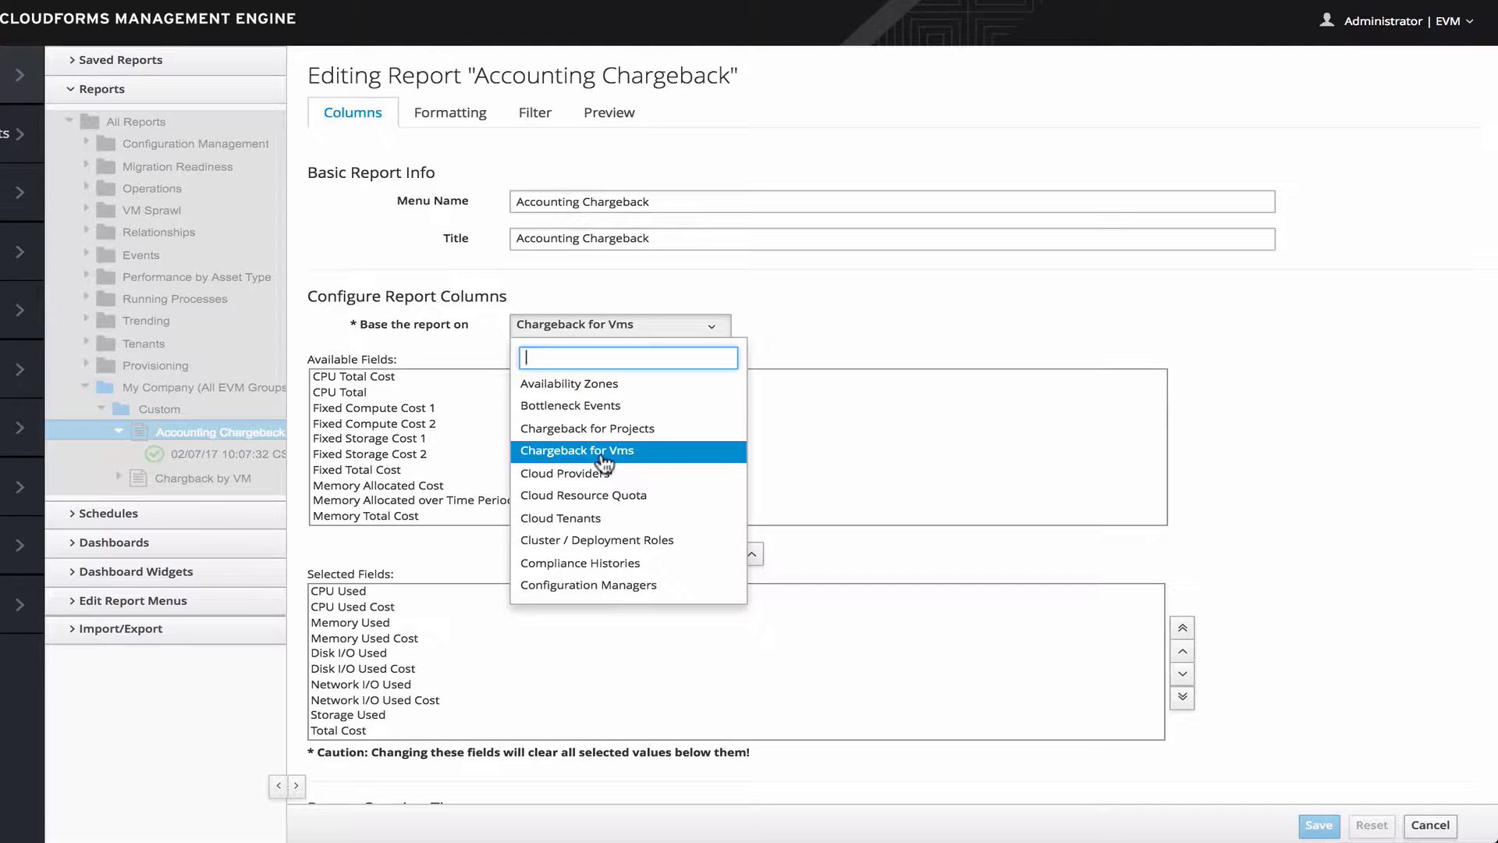
click(817, 340)
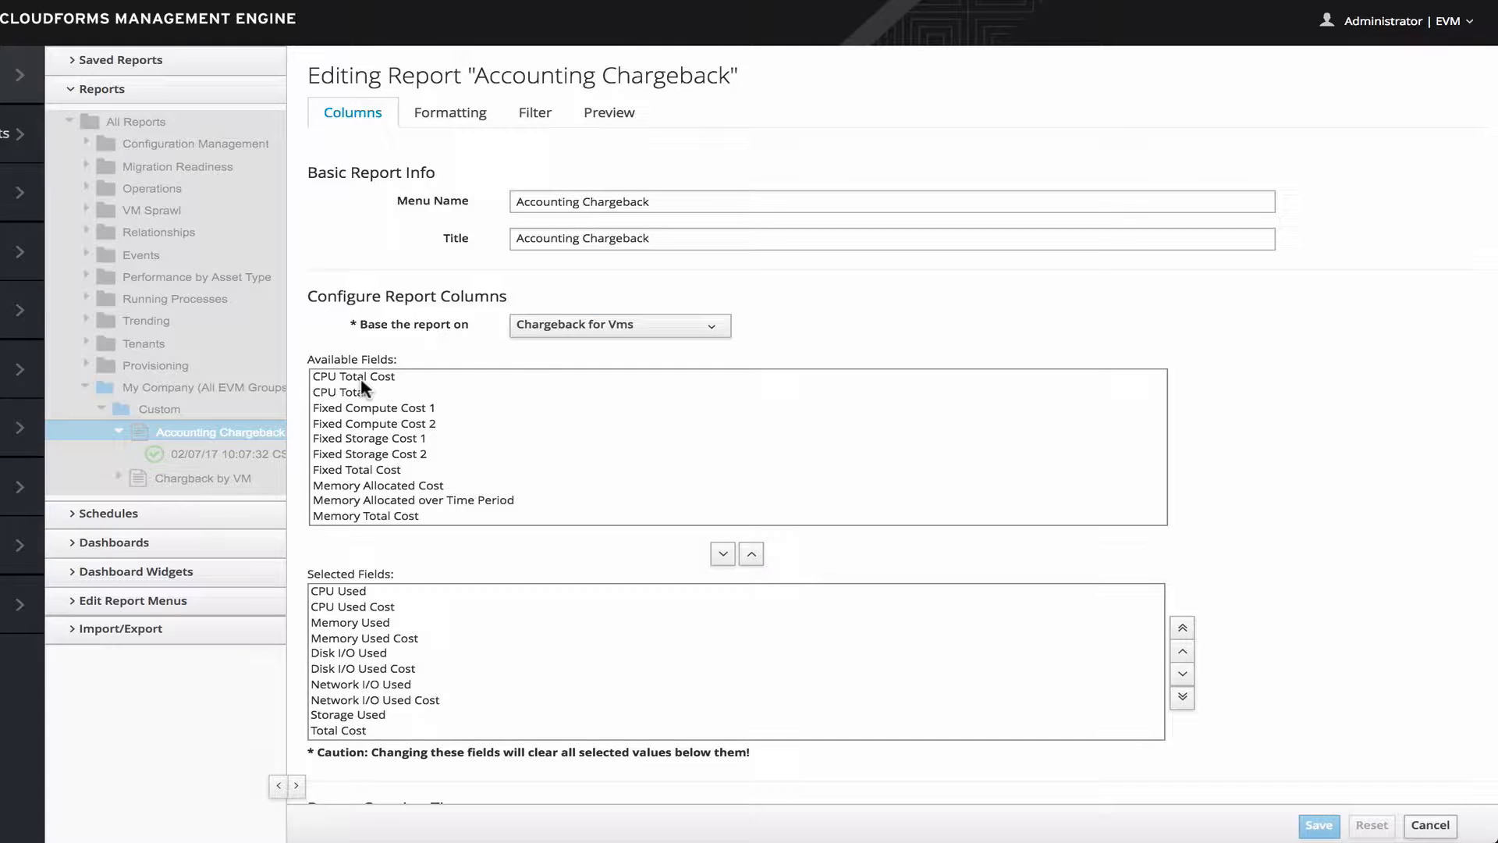
click(426, 390)
scroll(424, 430, down, 4)
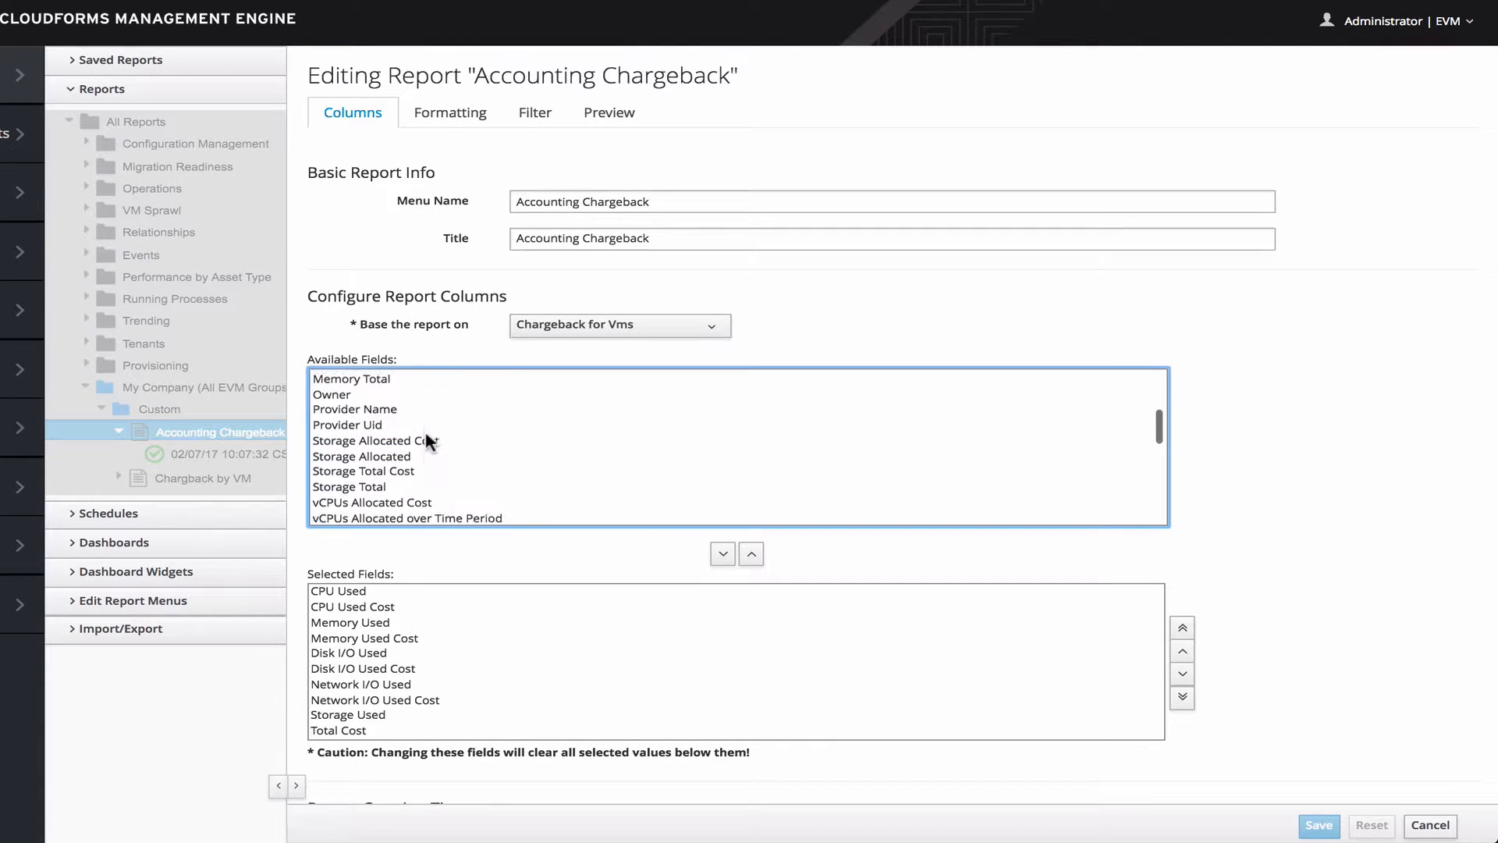
scroll(444, 507, down, 10)
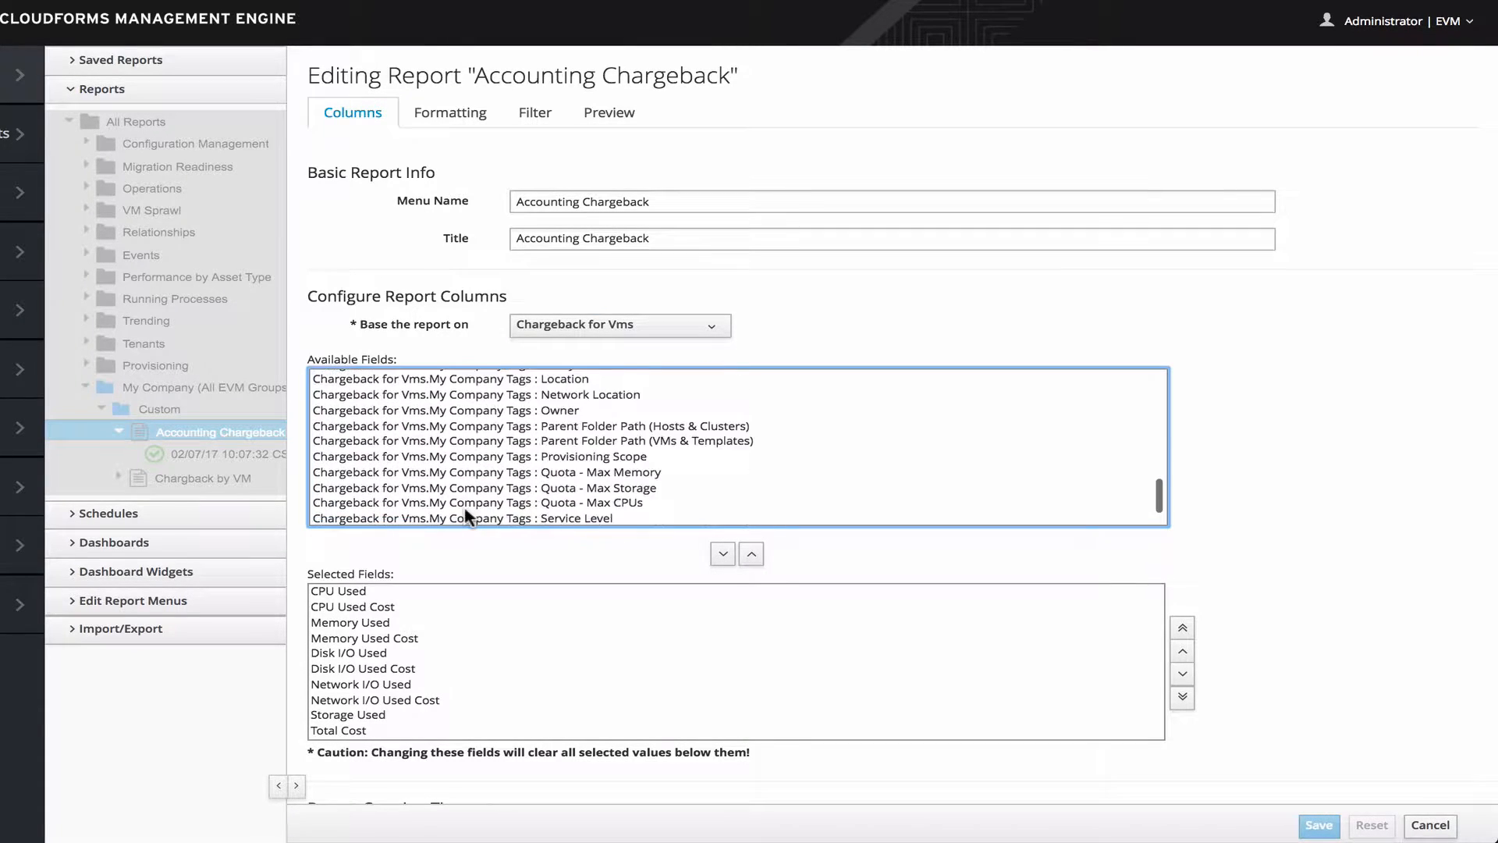
scroll(465, 517, down, 3)
scroll(479, 395, up, 3)
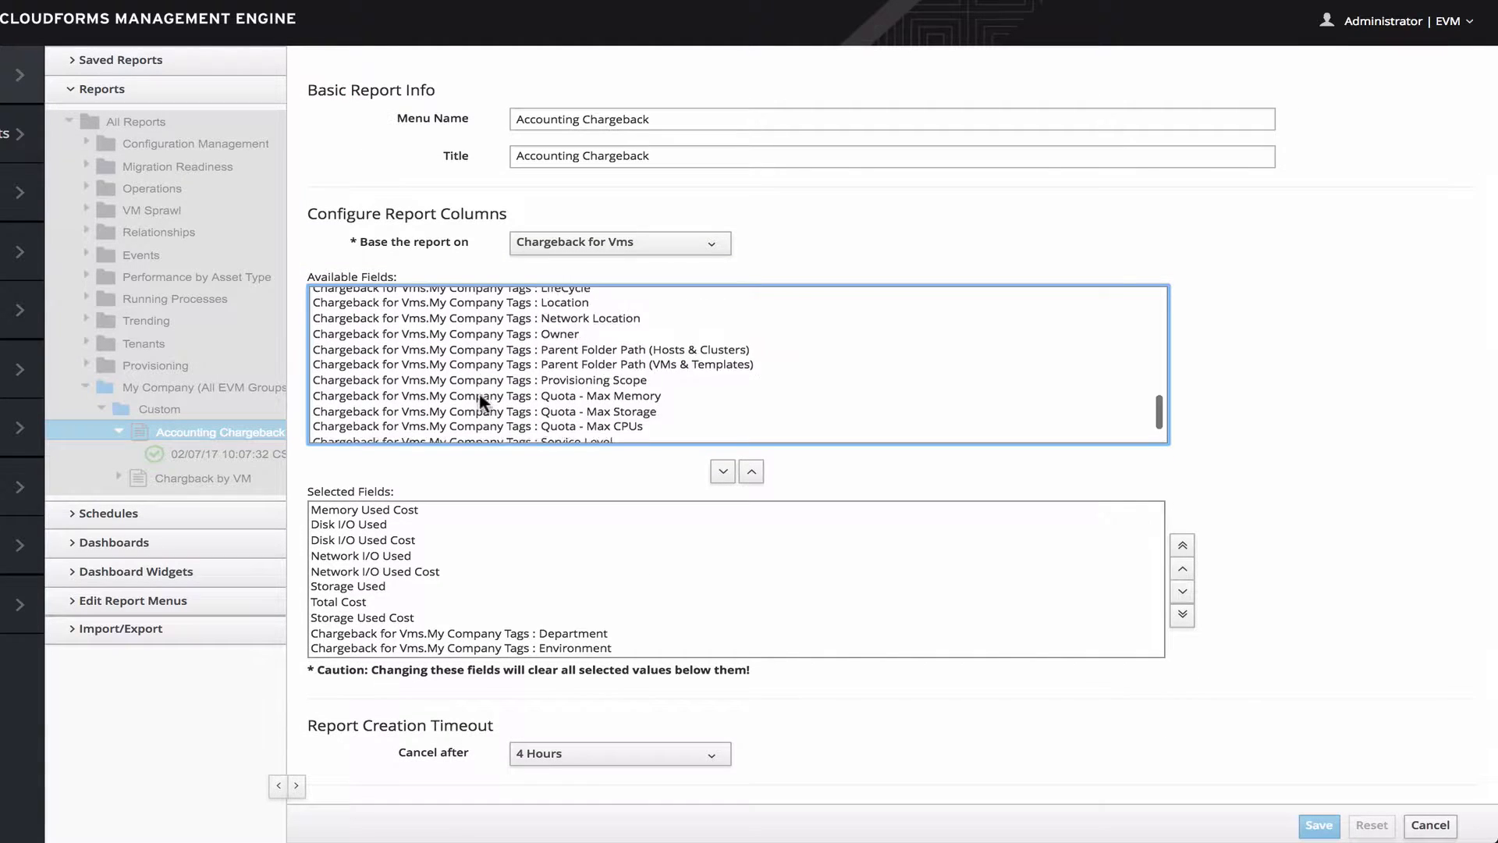
scroll(634, 363, up, 10)
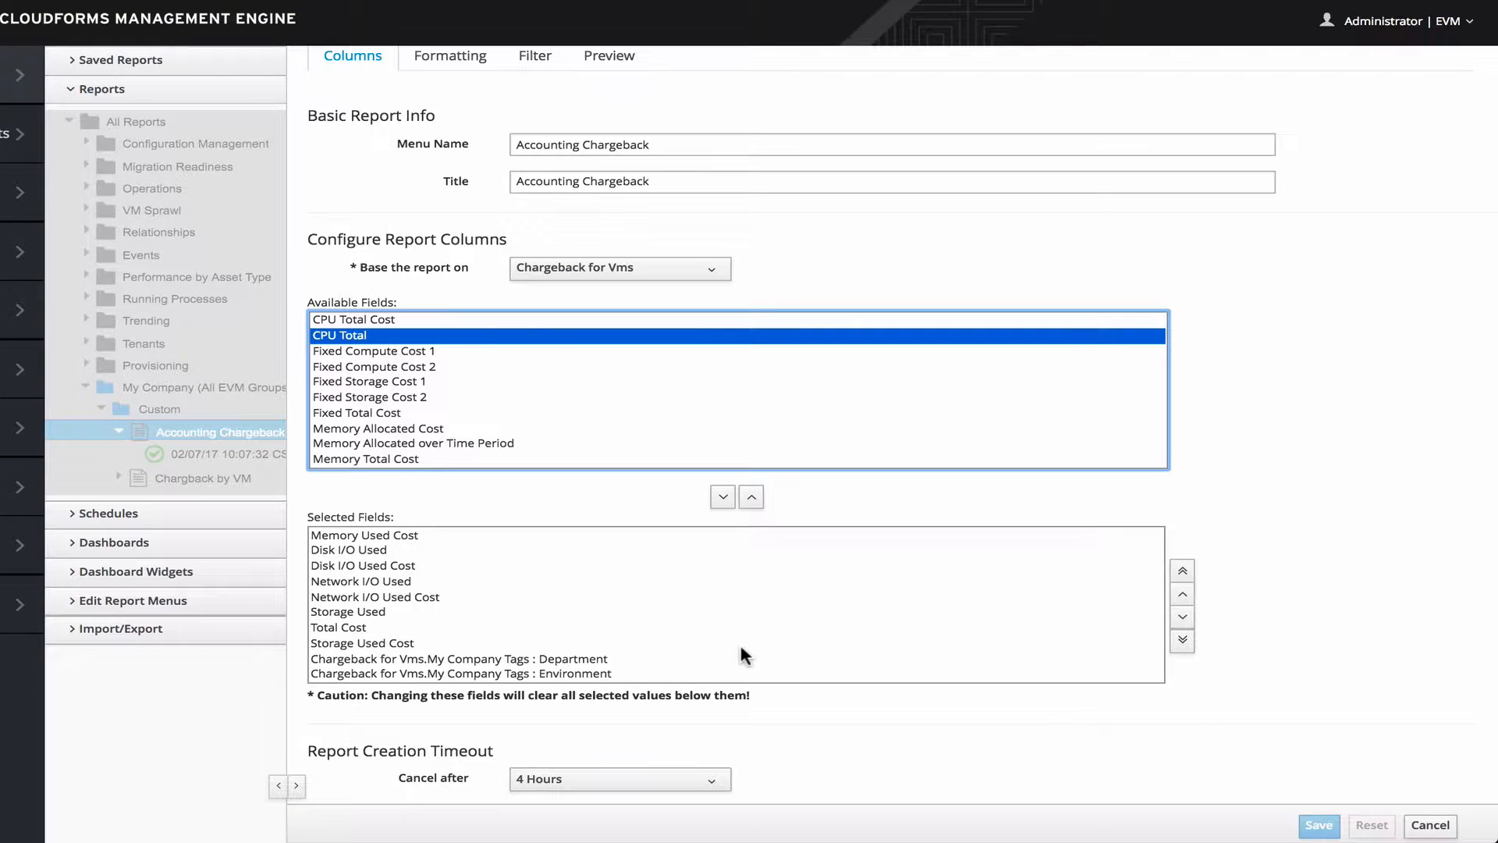
scroll(741, 647, down, 1)
scroll(741, 648, up, 5)
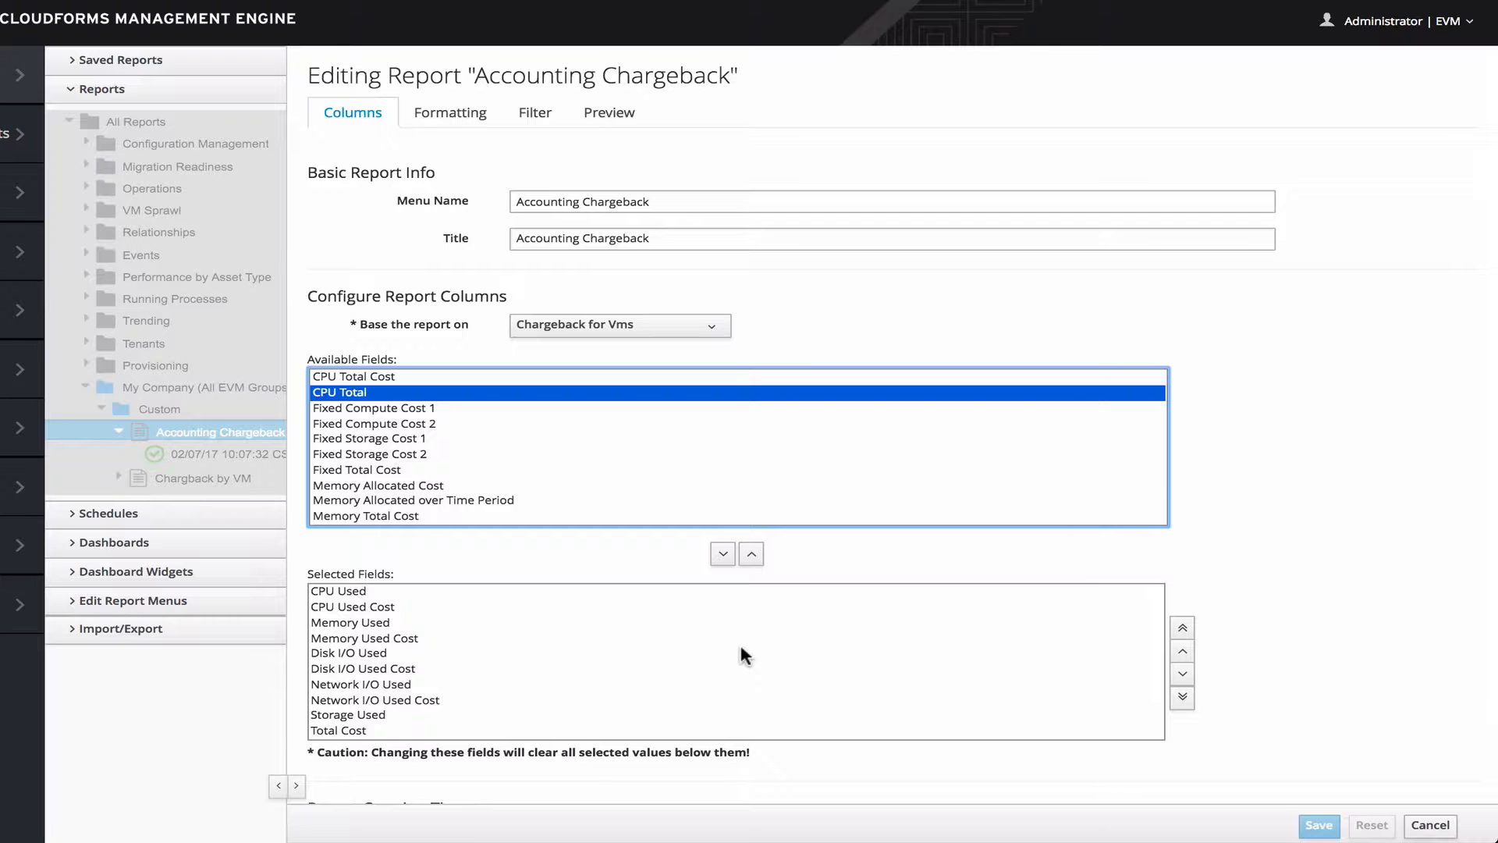
click(460, 125)
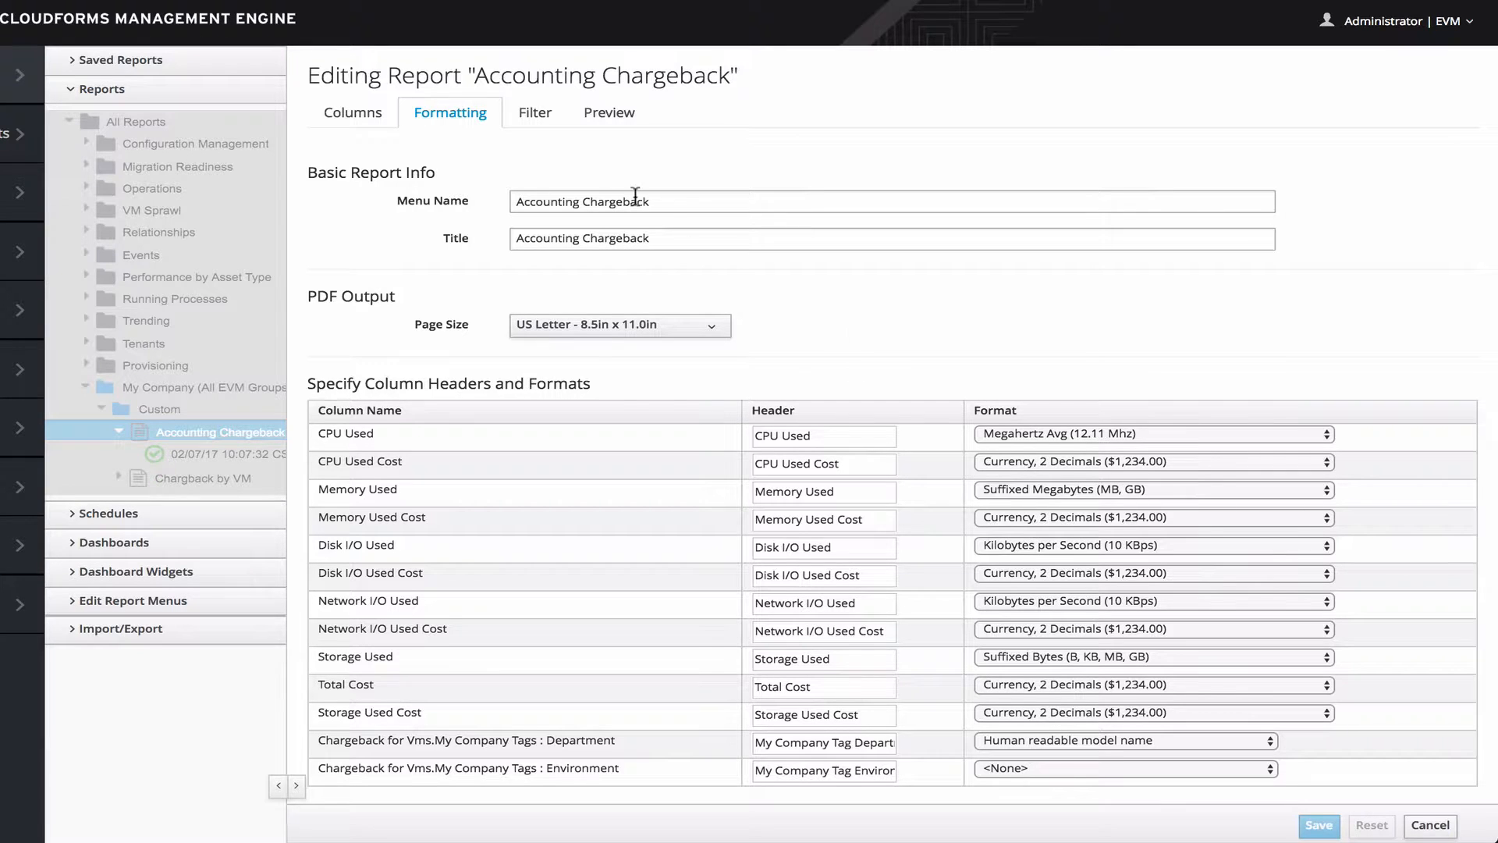
In the report's chargeback filters, review the cost and tag choices and group the results by the Application Group tag
click(530, 120)
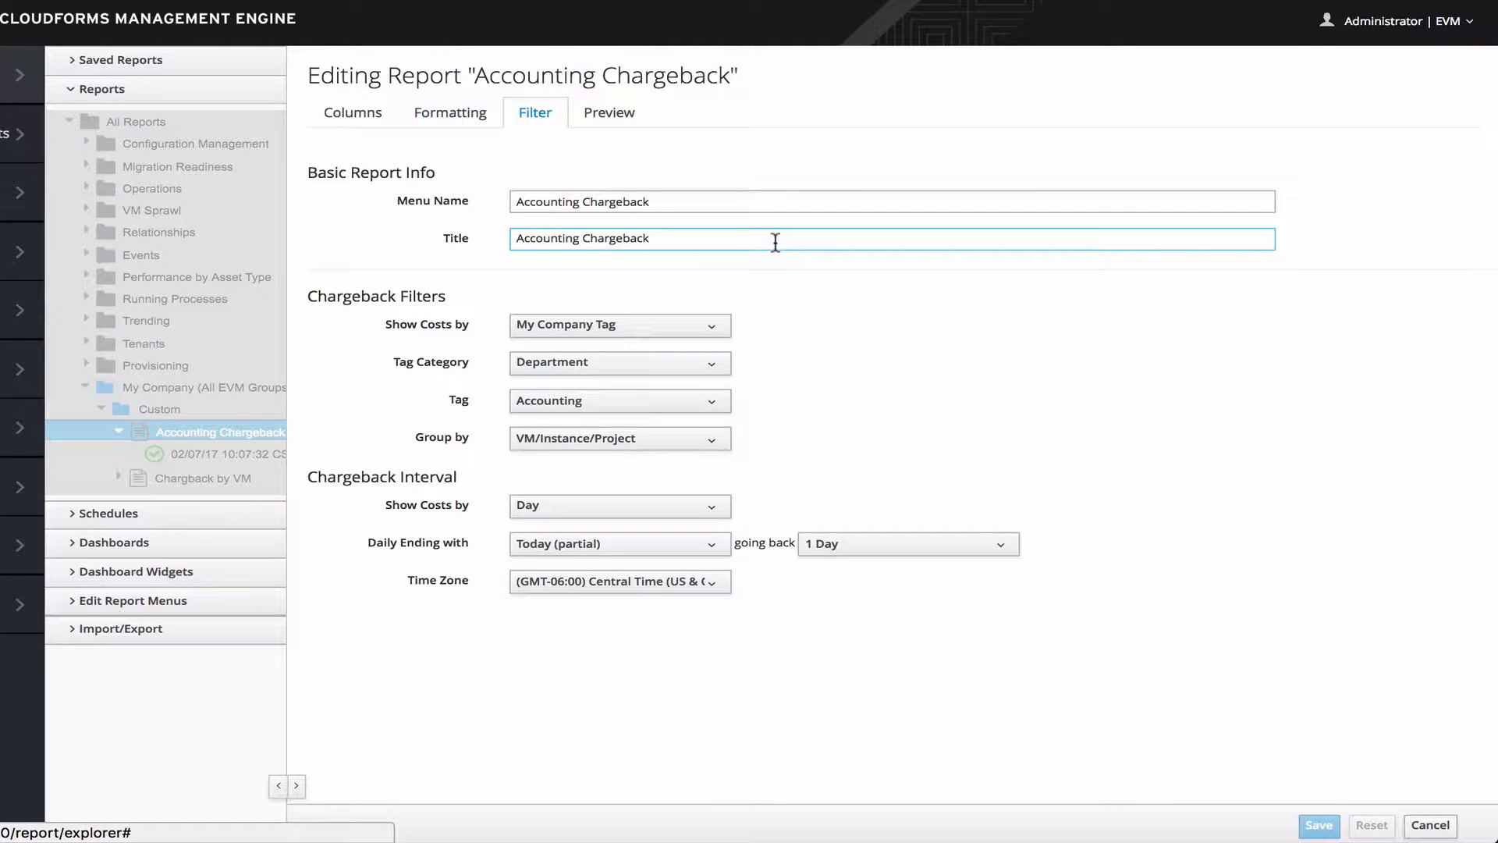
click(575, 326)
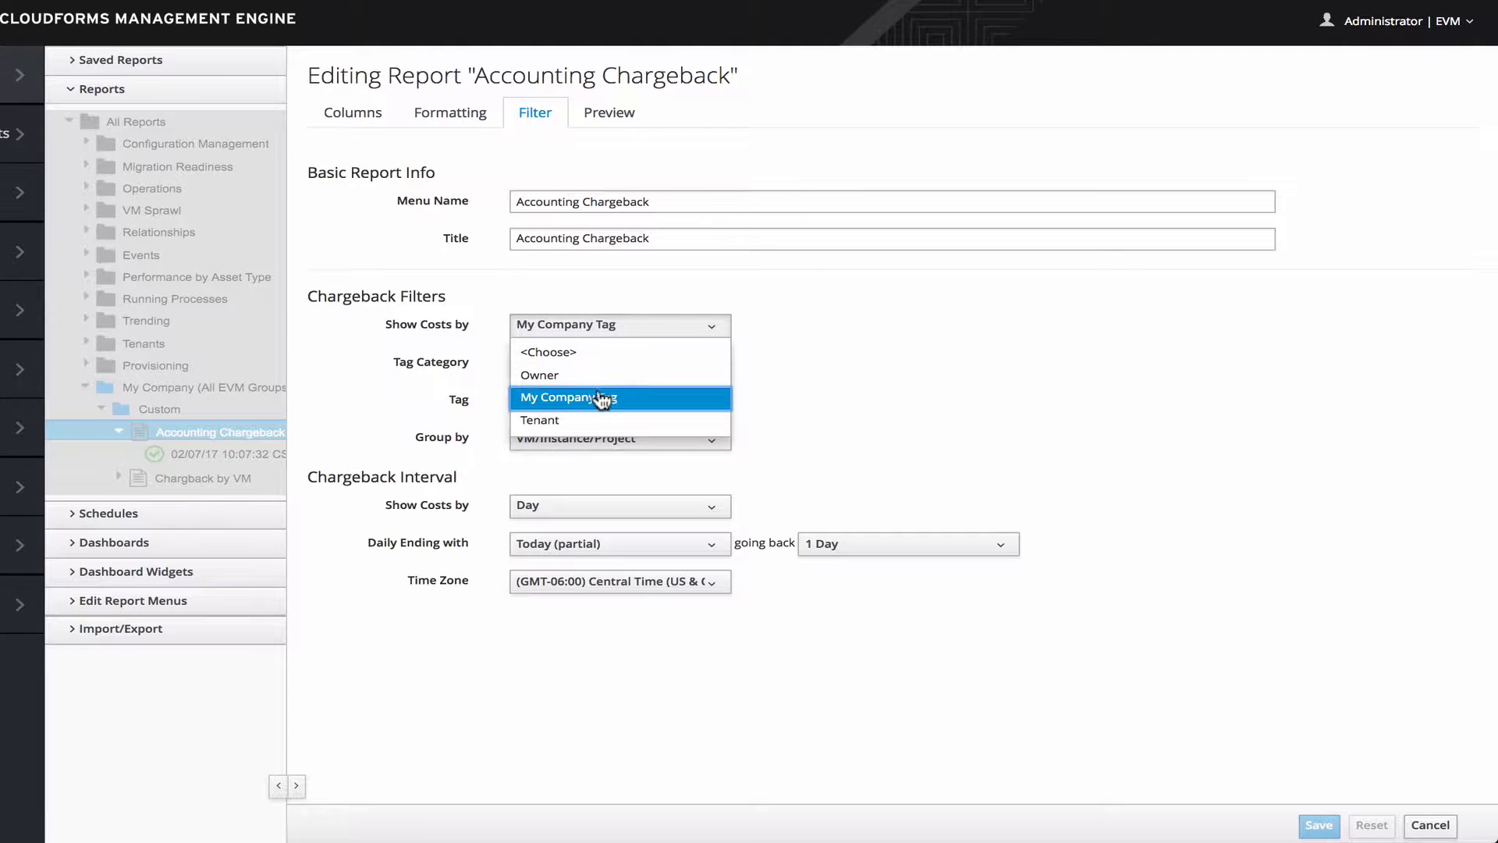
click(780, 387)
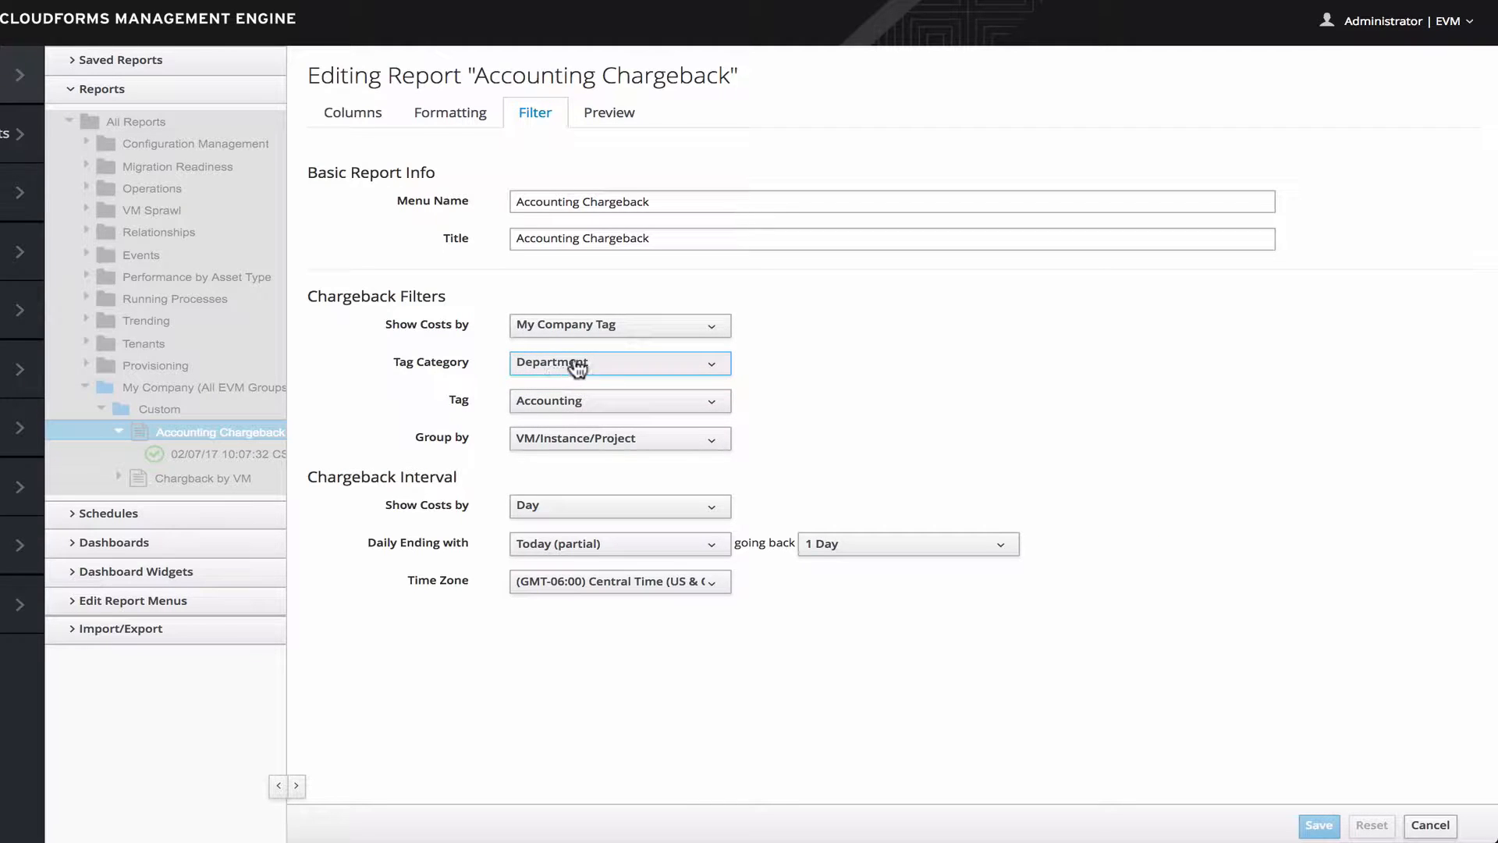
click(528, 401)
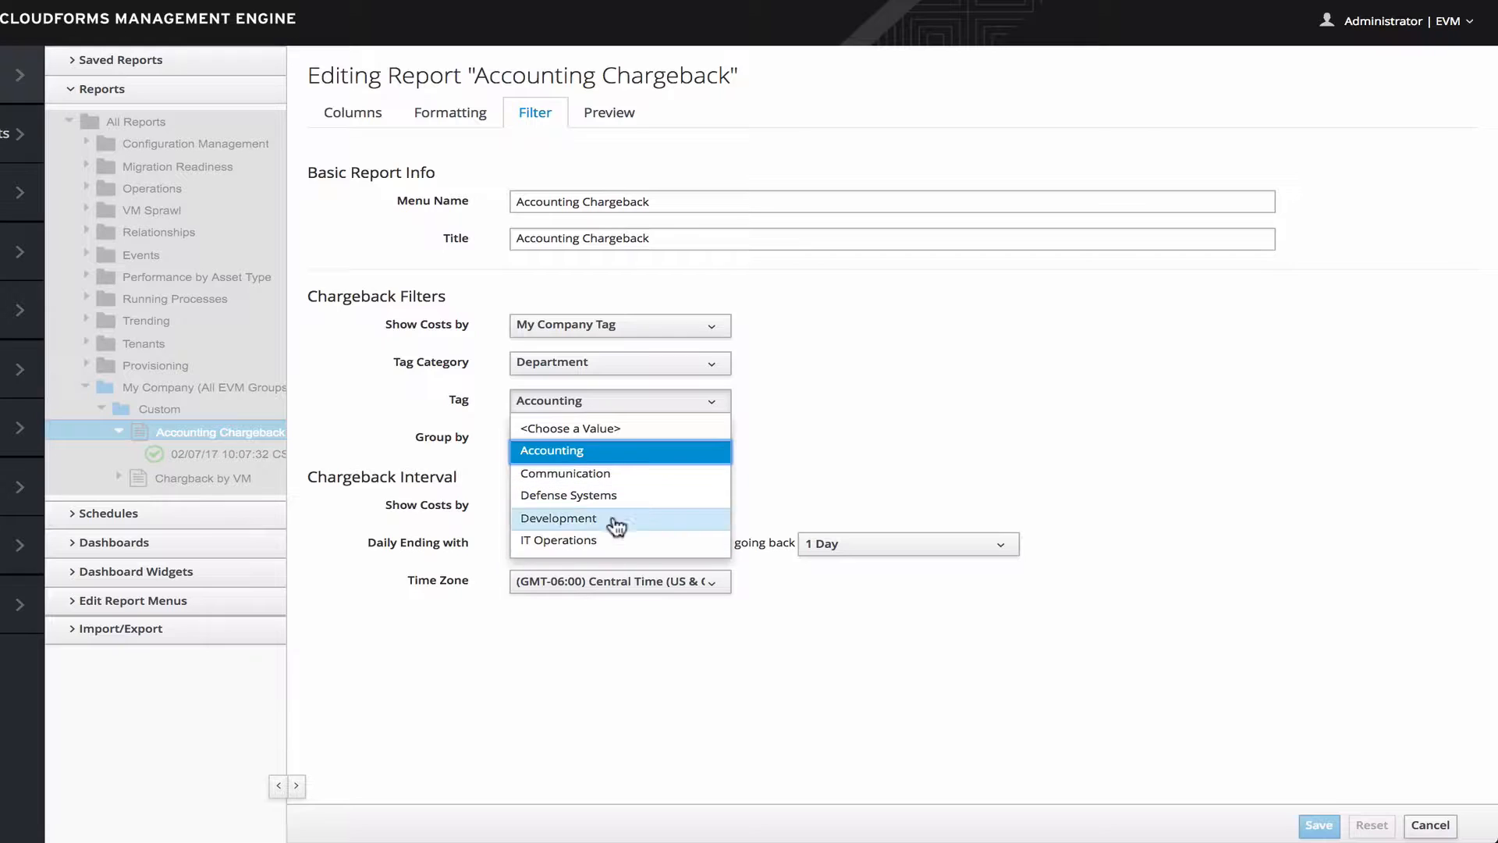
click(803, 414)
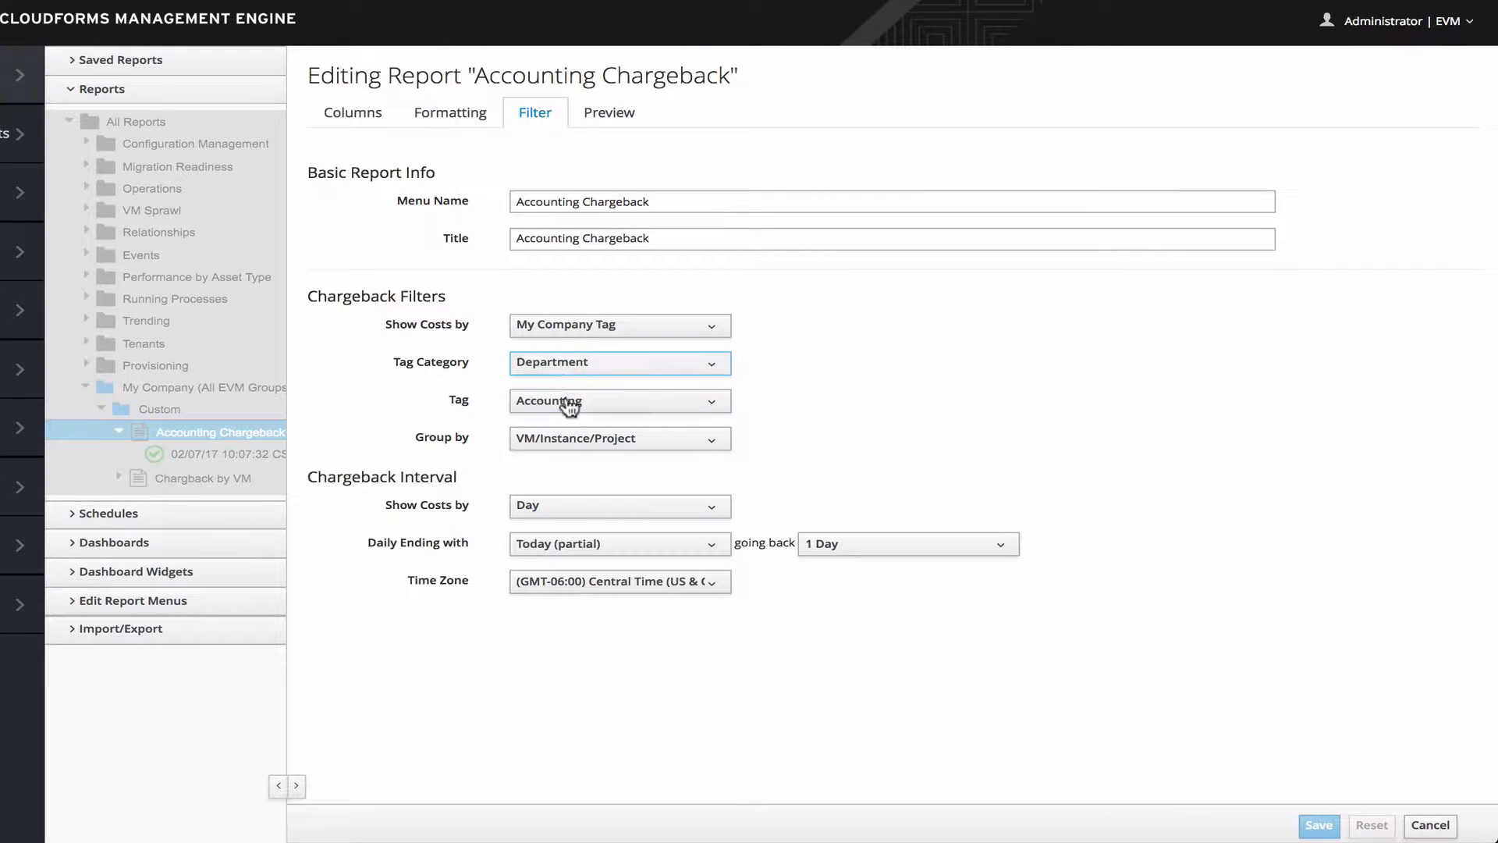
click(560, 443)
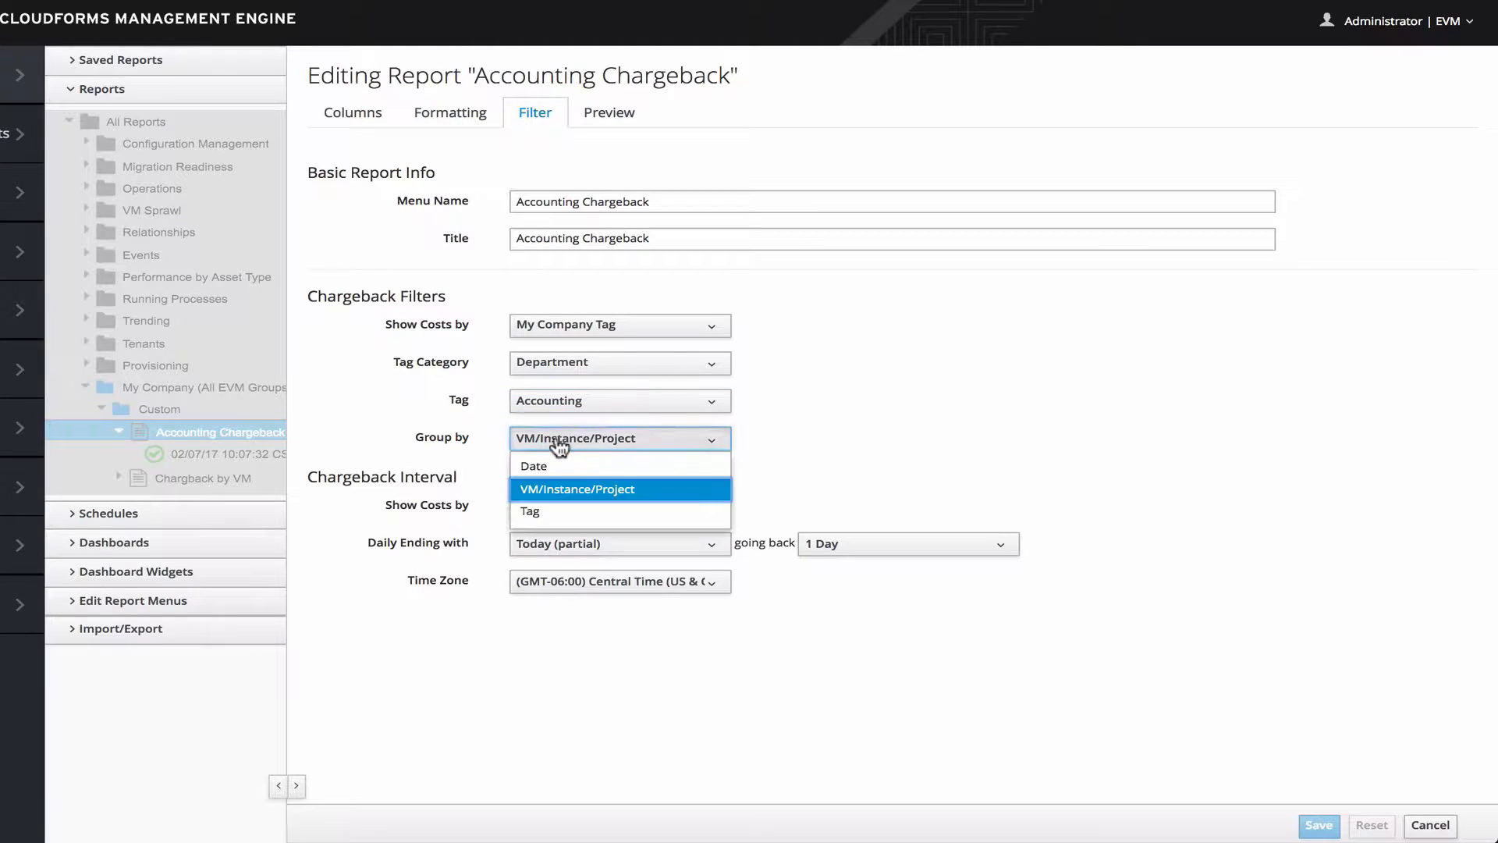
click(554, 513)
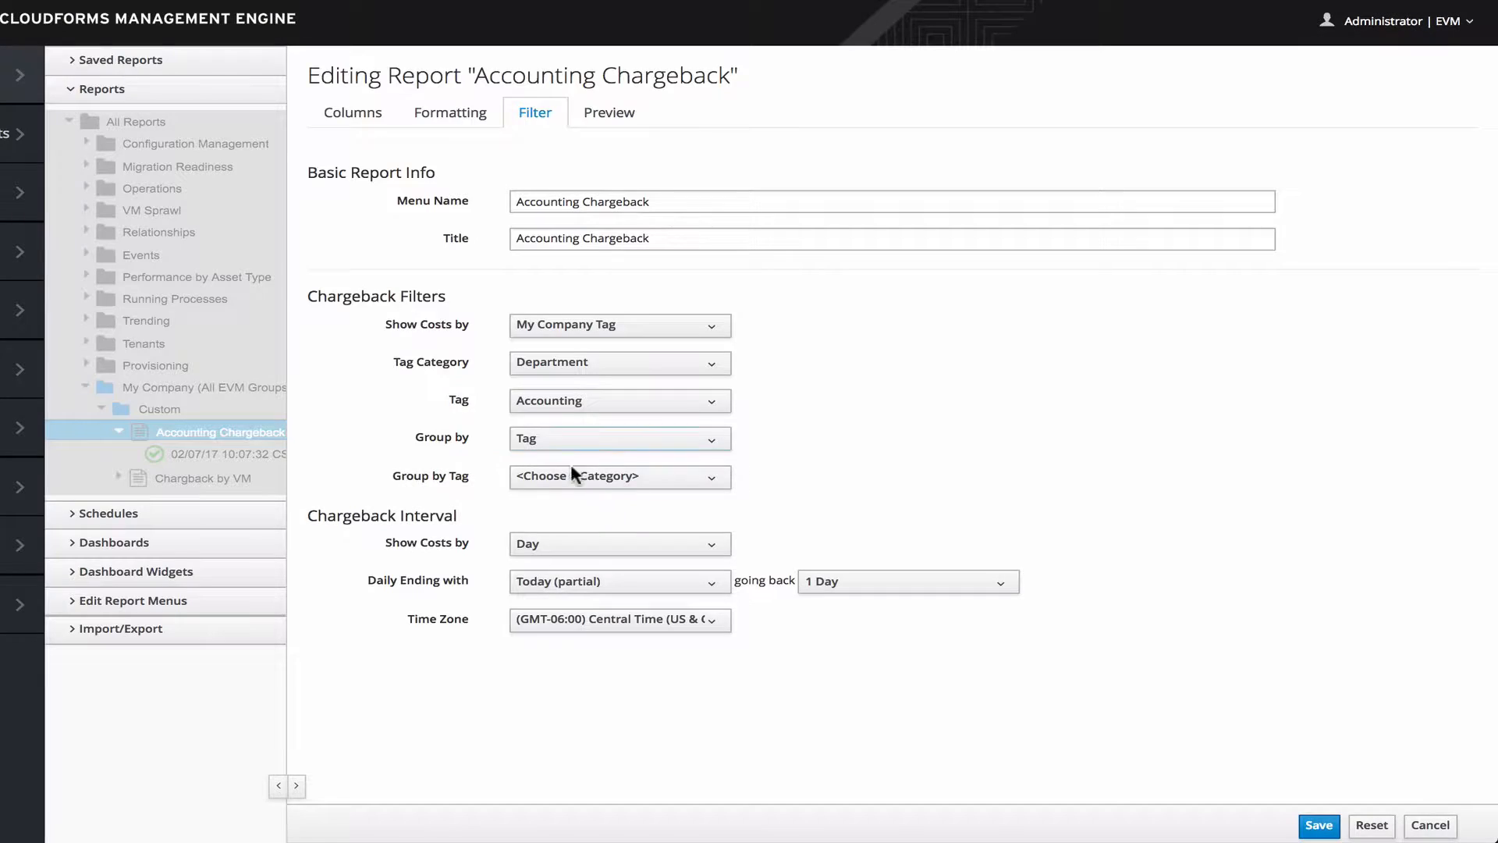
click(573, 475)
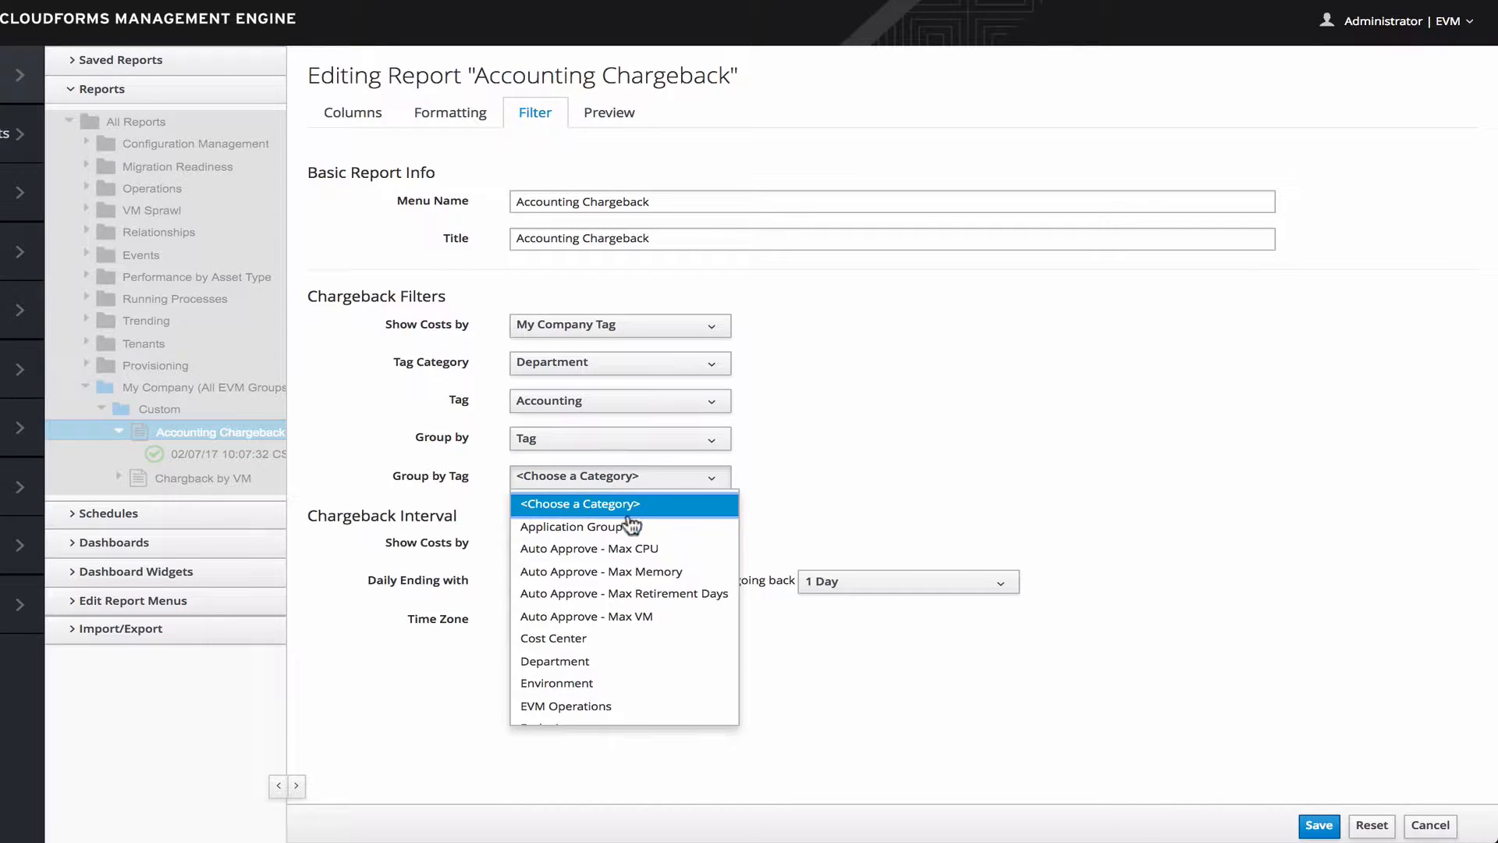
click(596, 526)
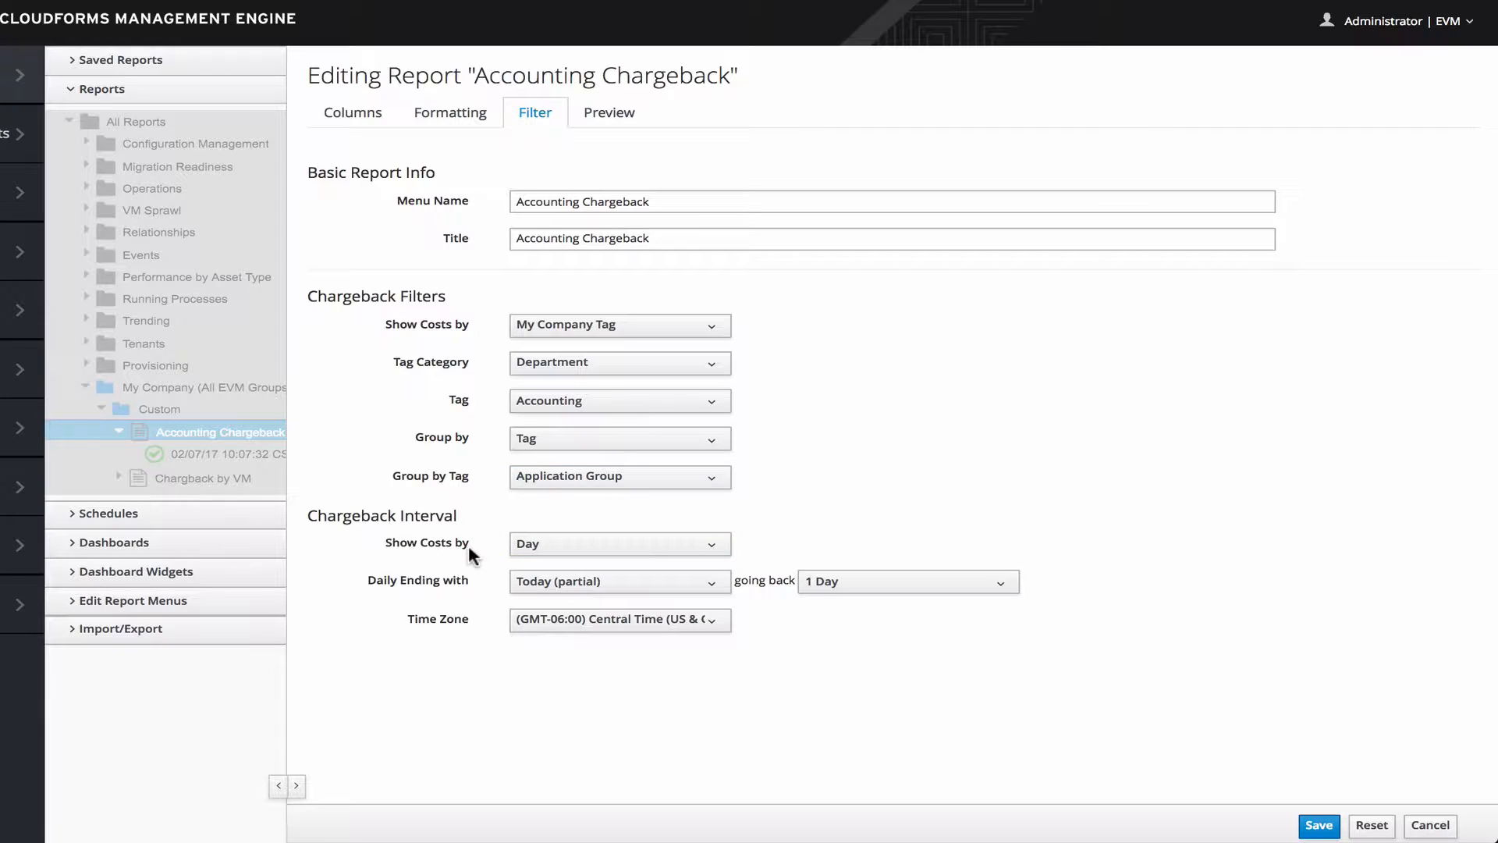
Review the chargeback interval choices and keep costs shown by Day
click(544, 550)
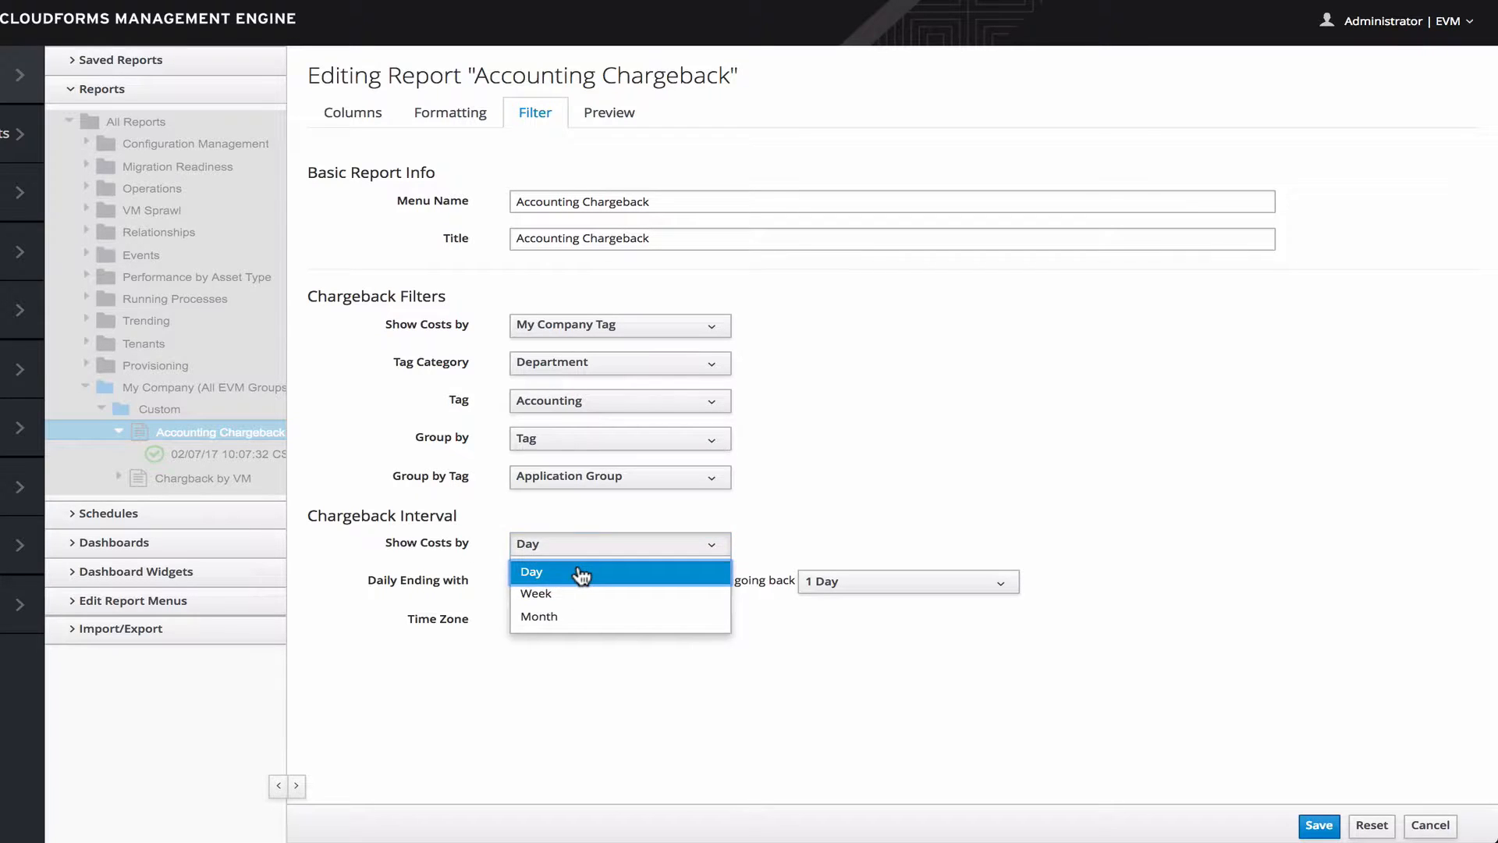
click(581, 574)
click(611, 552)
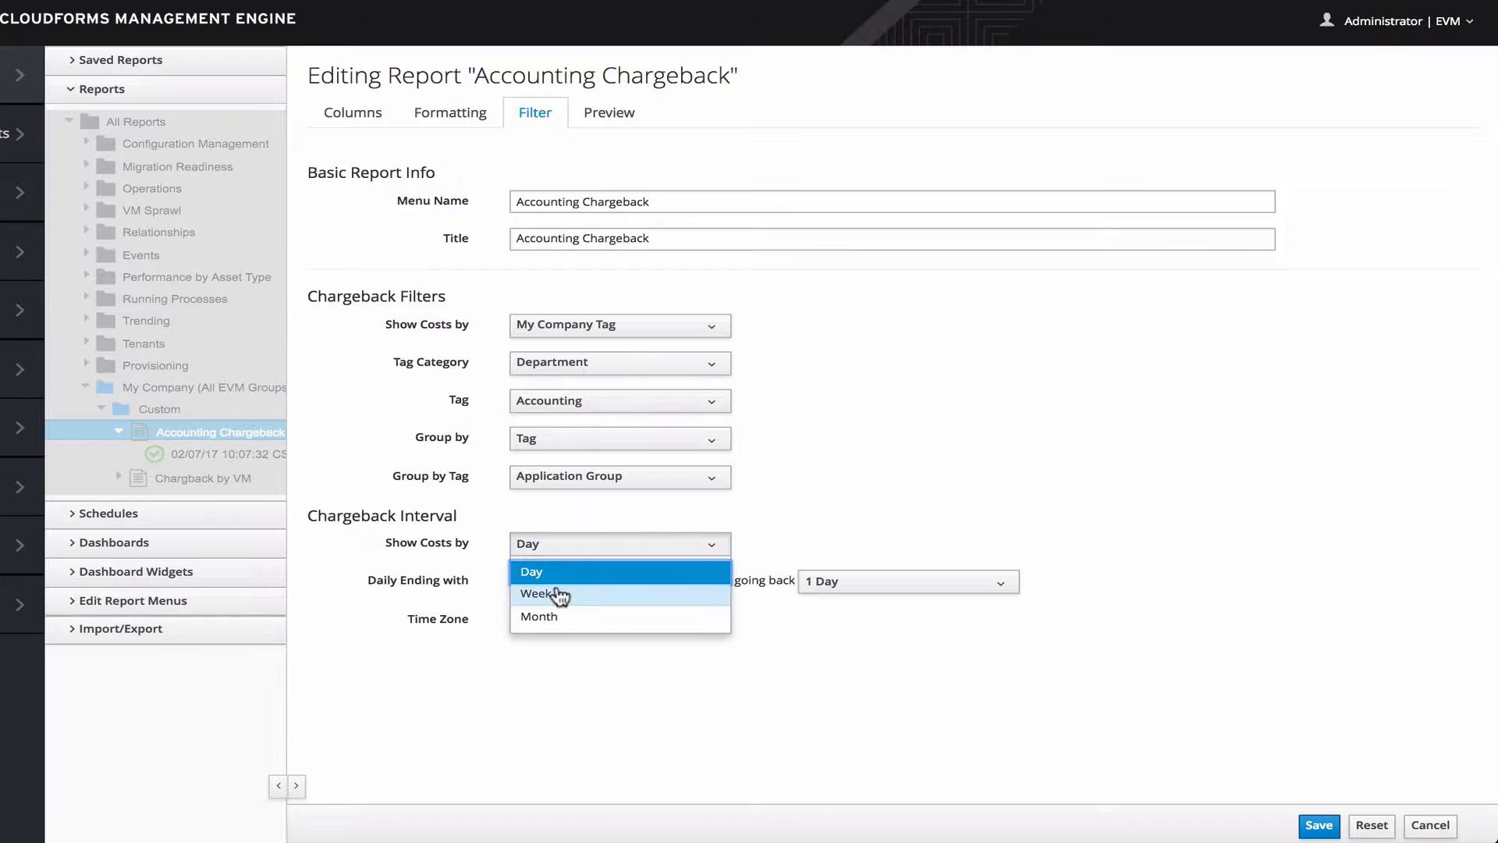
click(699, 568)
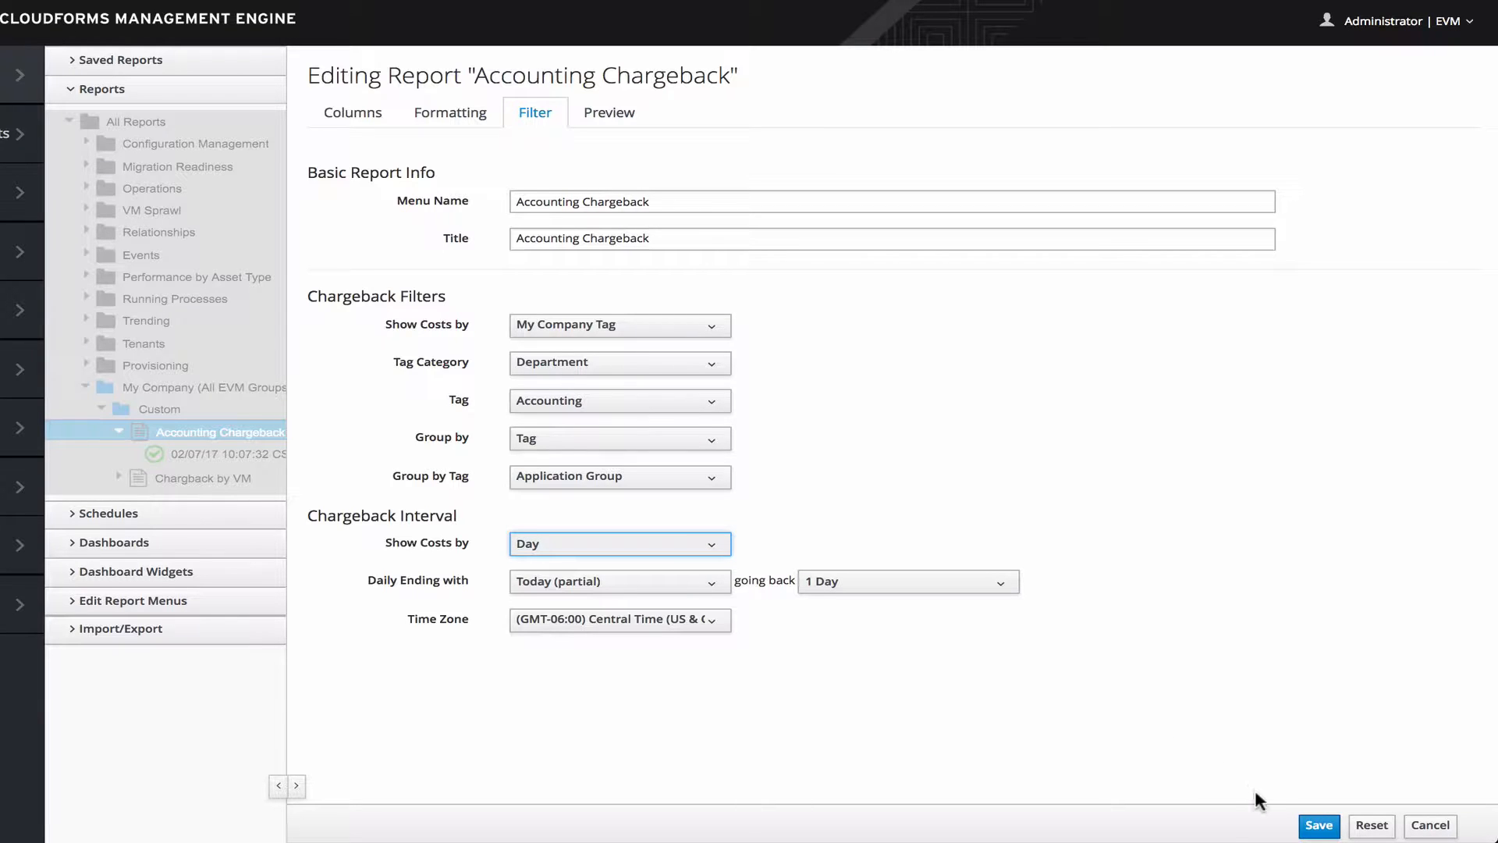
Generate a preview of the Accounting Chargeback report and save the report
click(611, 112)
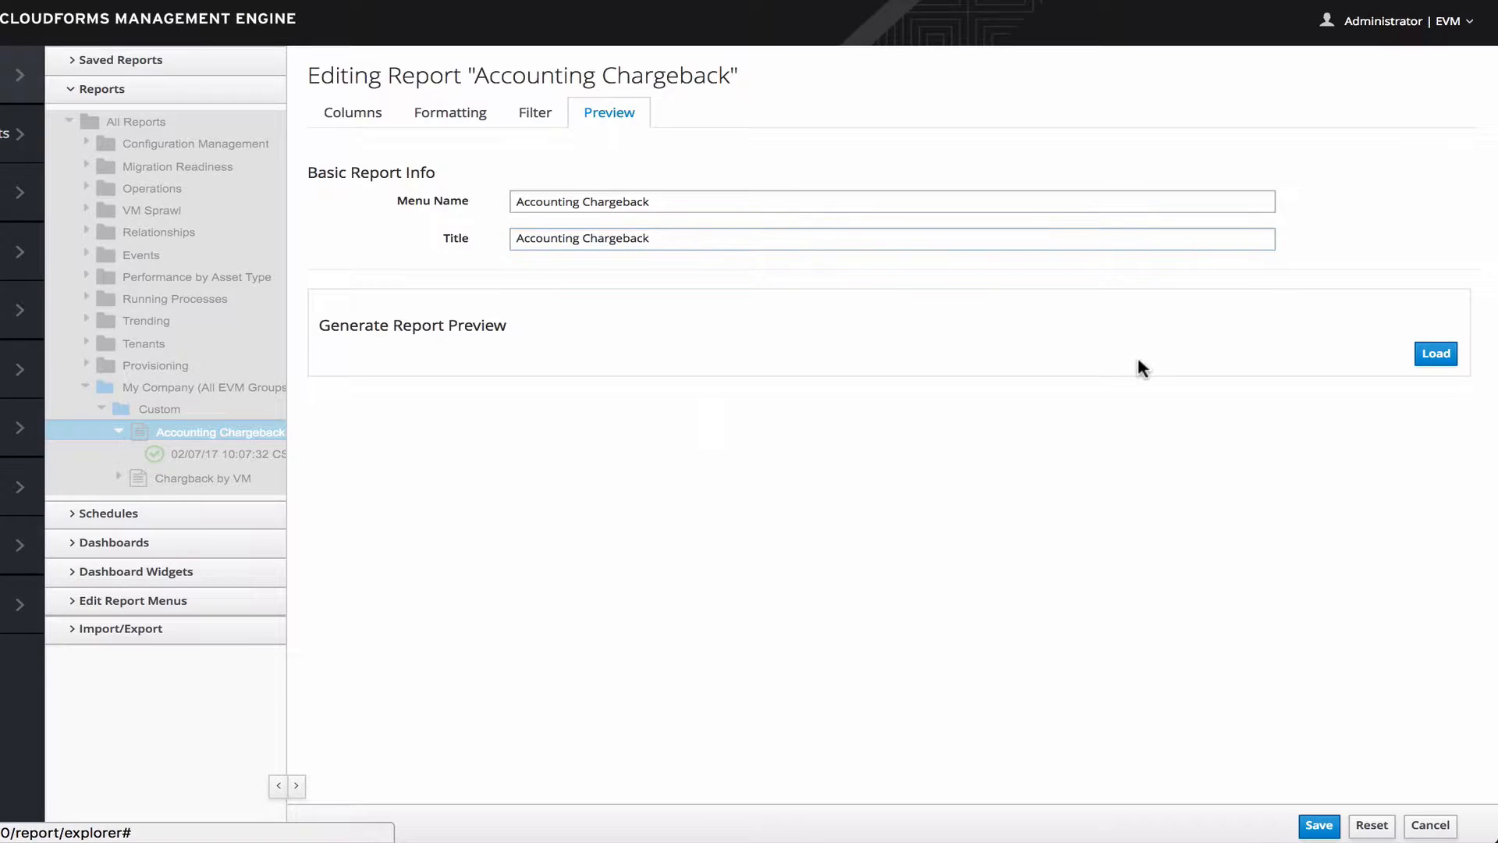
click(1432, 355)
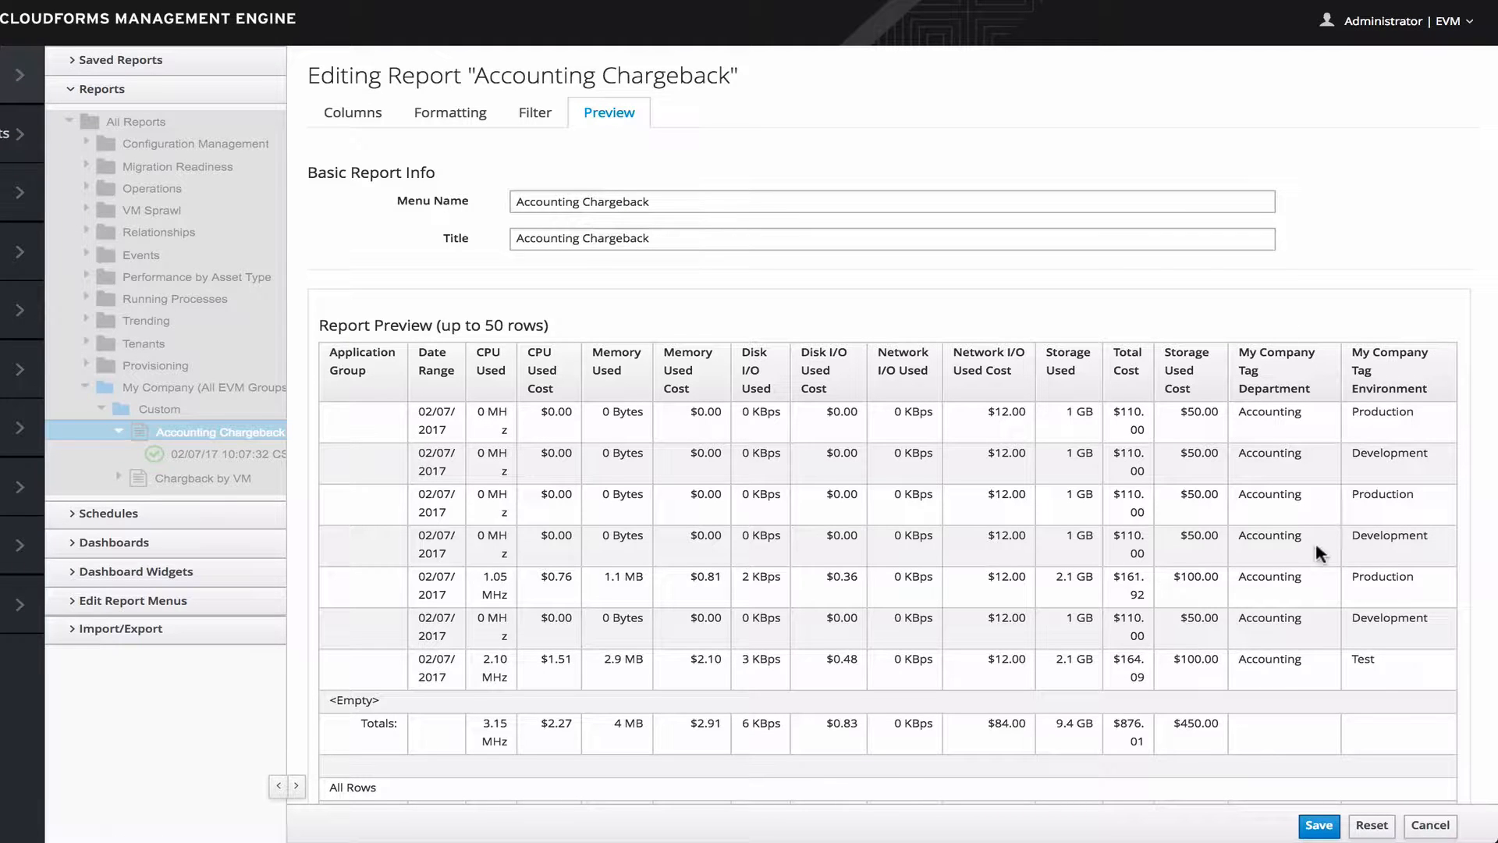
click(1319, 825)
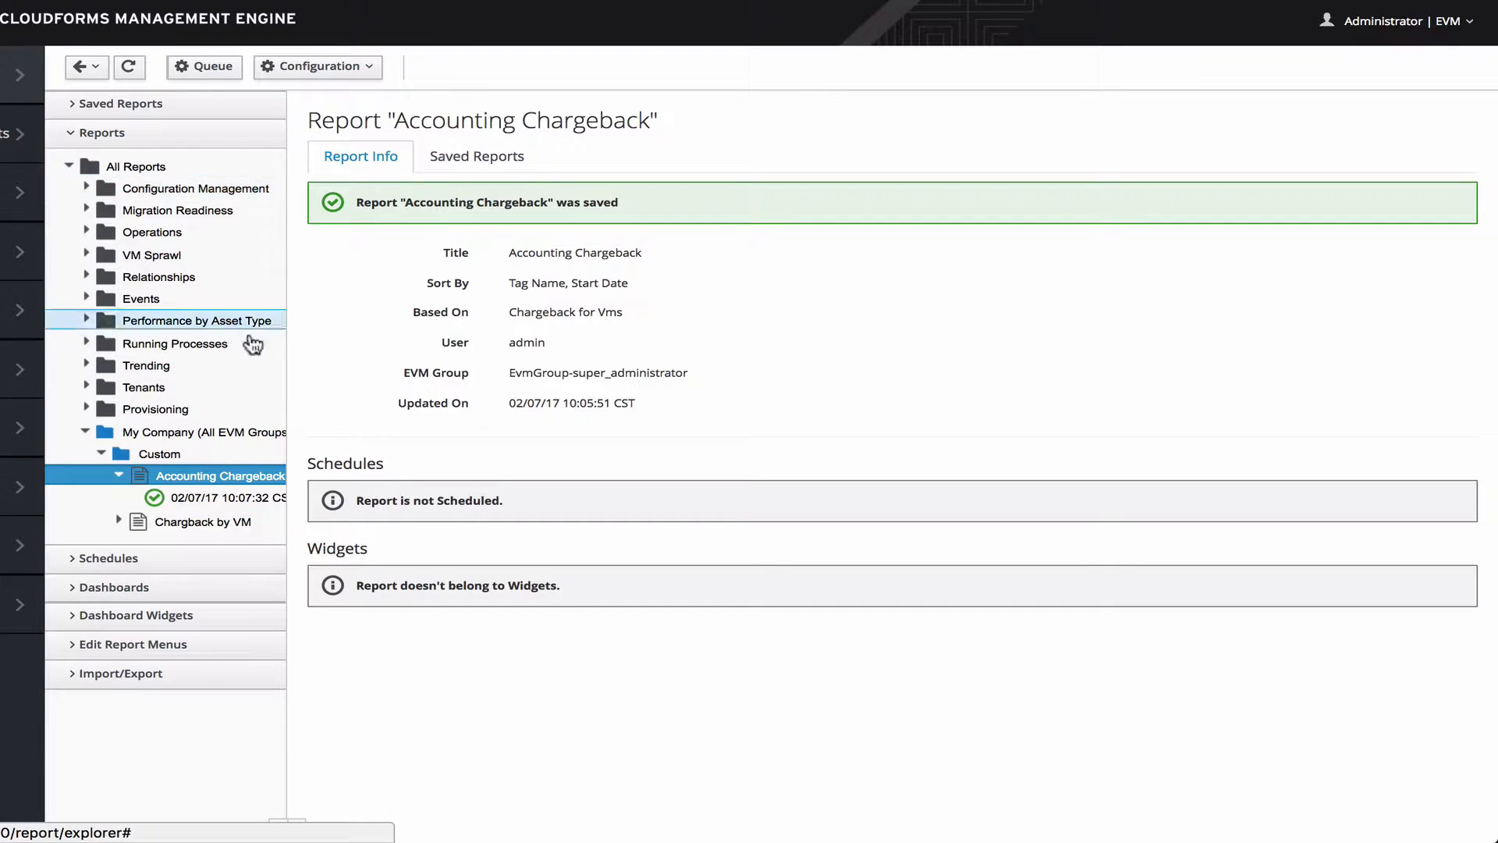
Try a monthly run and the e-mail option in a new schedule for the Accounting Chargeback report, and cancel the schedule
click(310, 65)
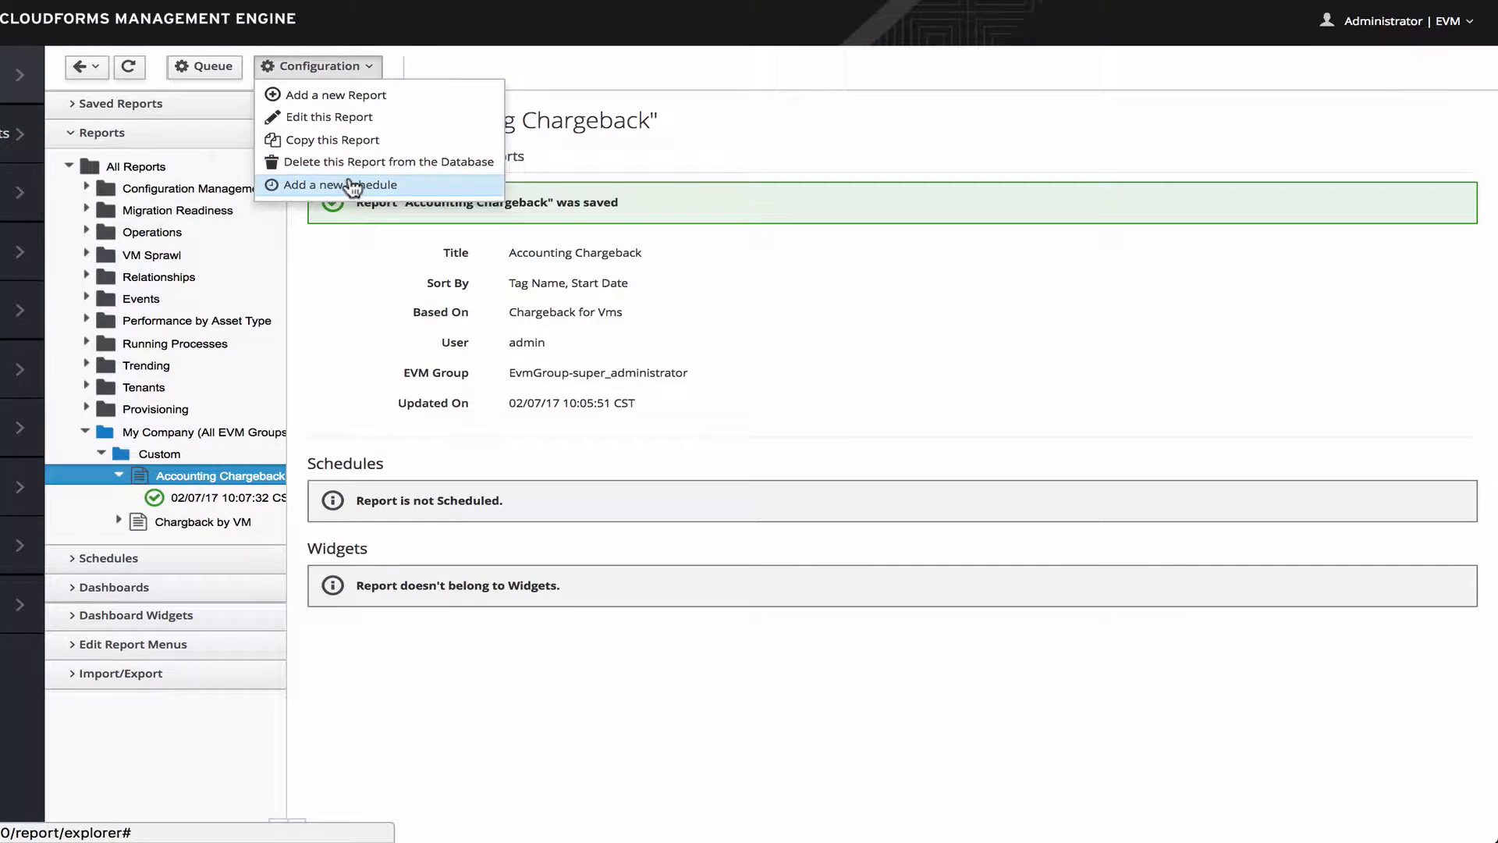
click(348, 184)
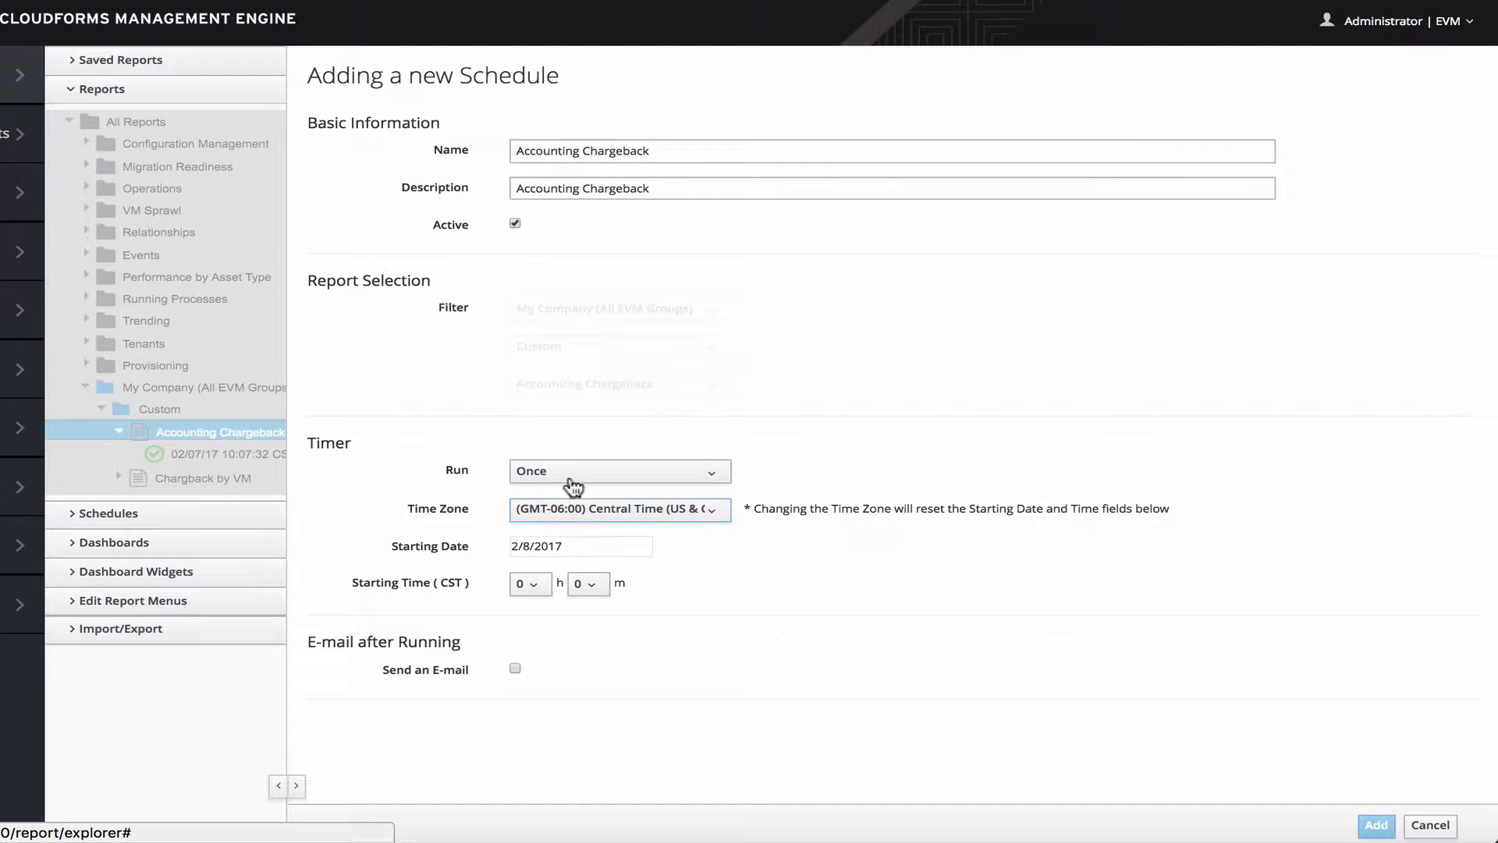
click(591, 471)
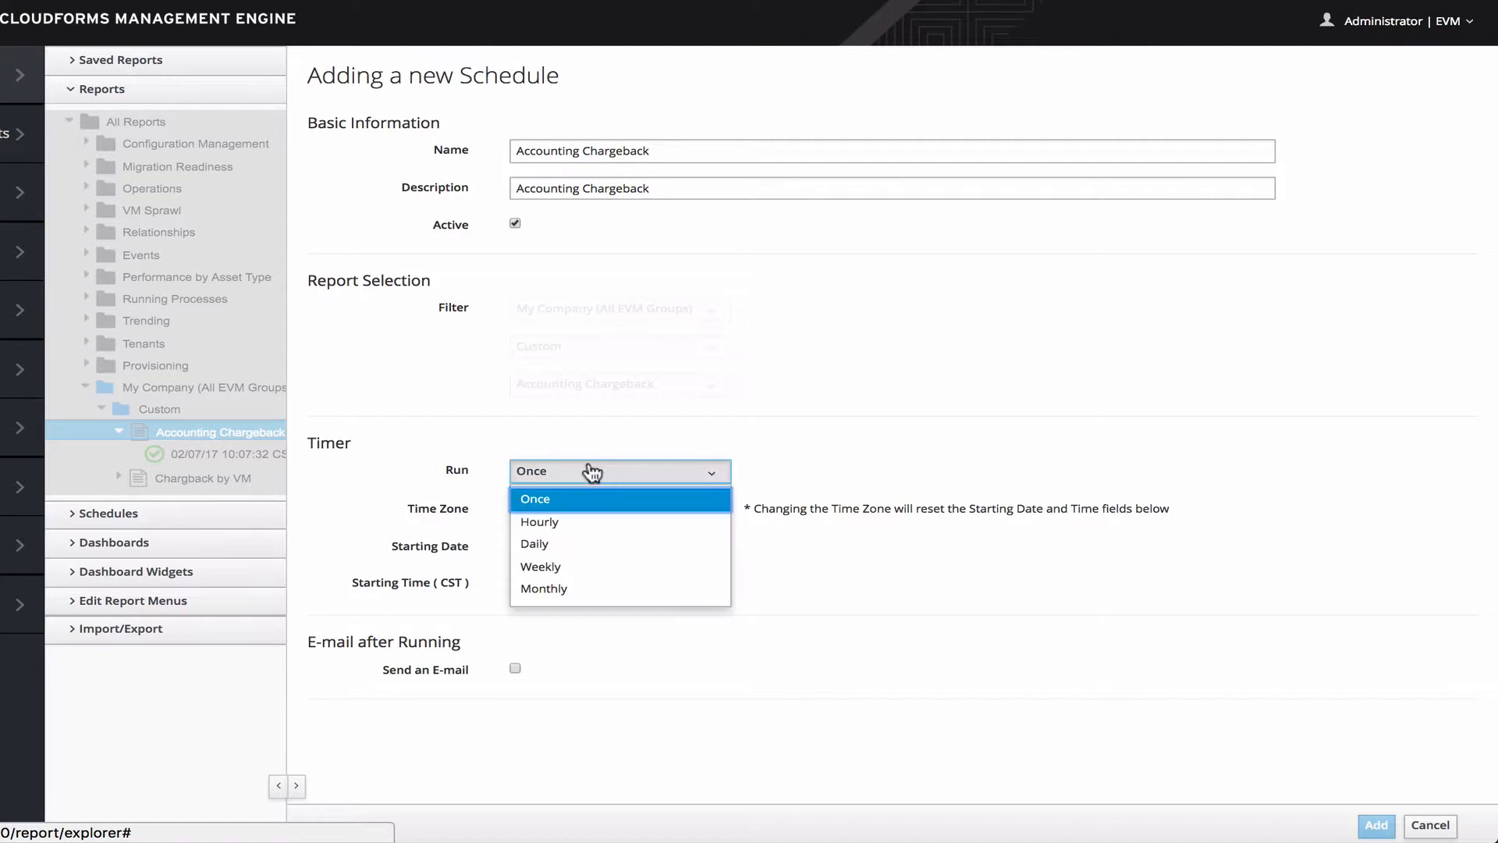
click(563, 595)
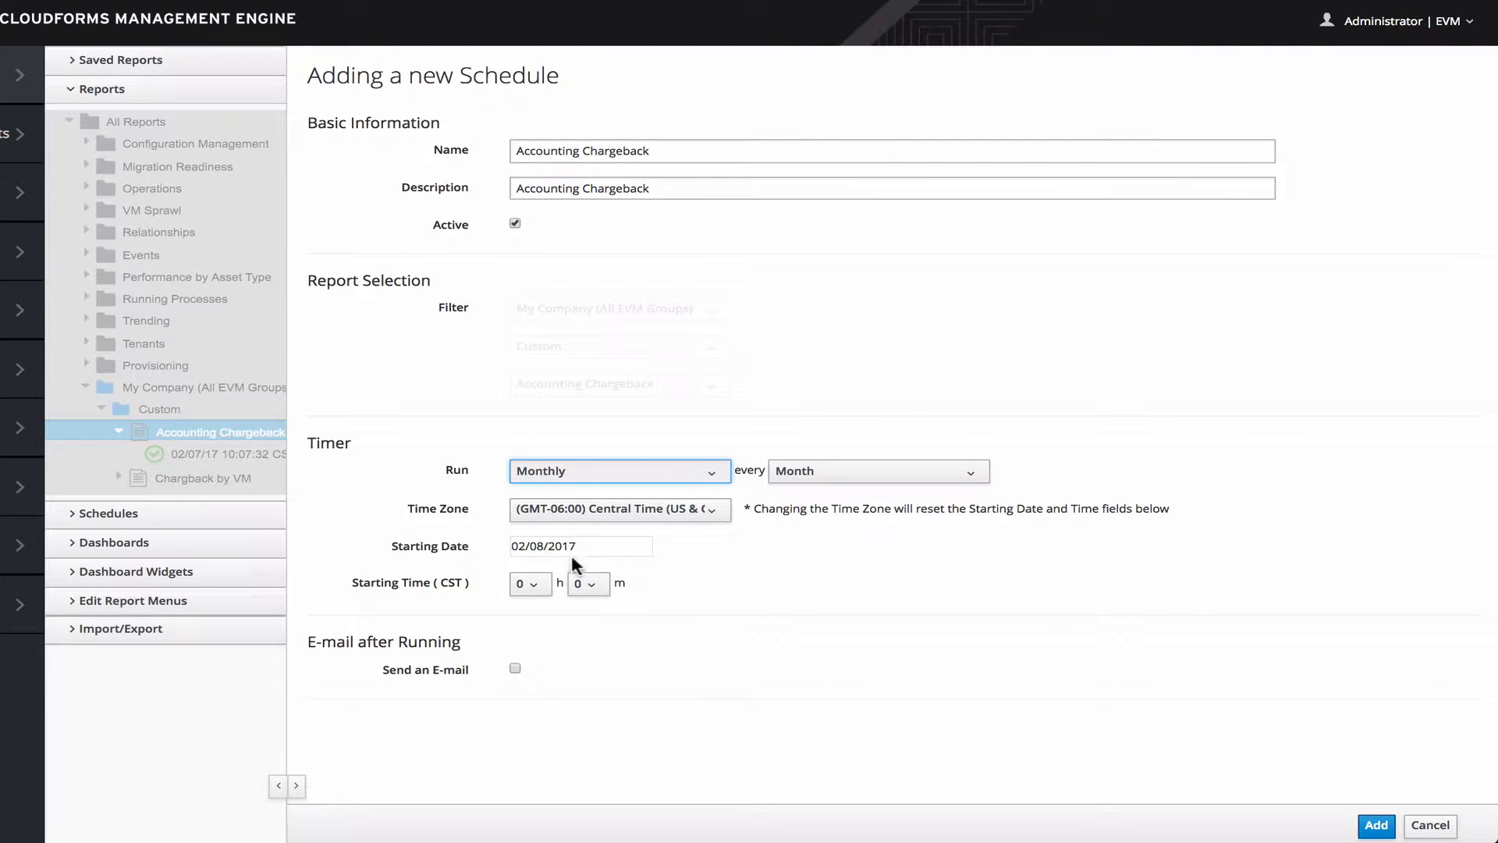
click(514, 669)
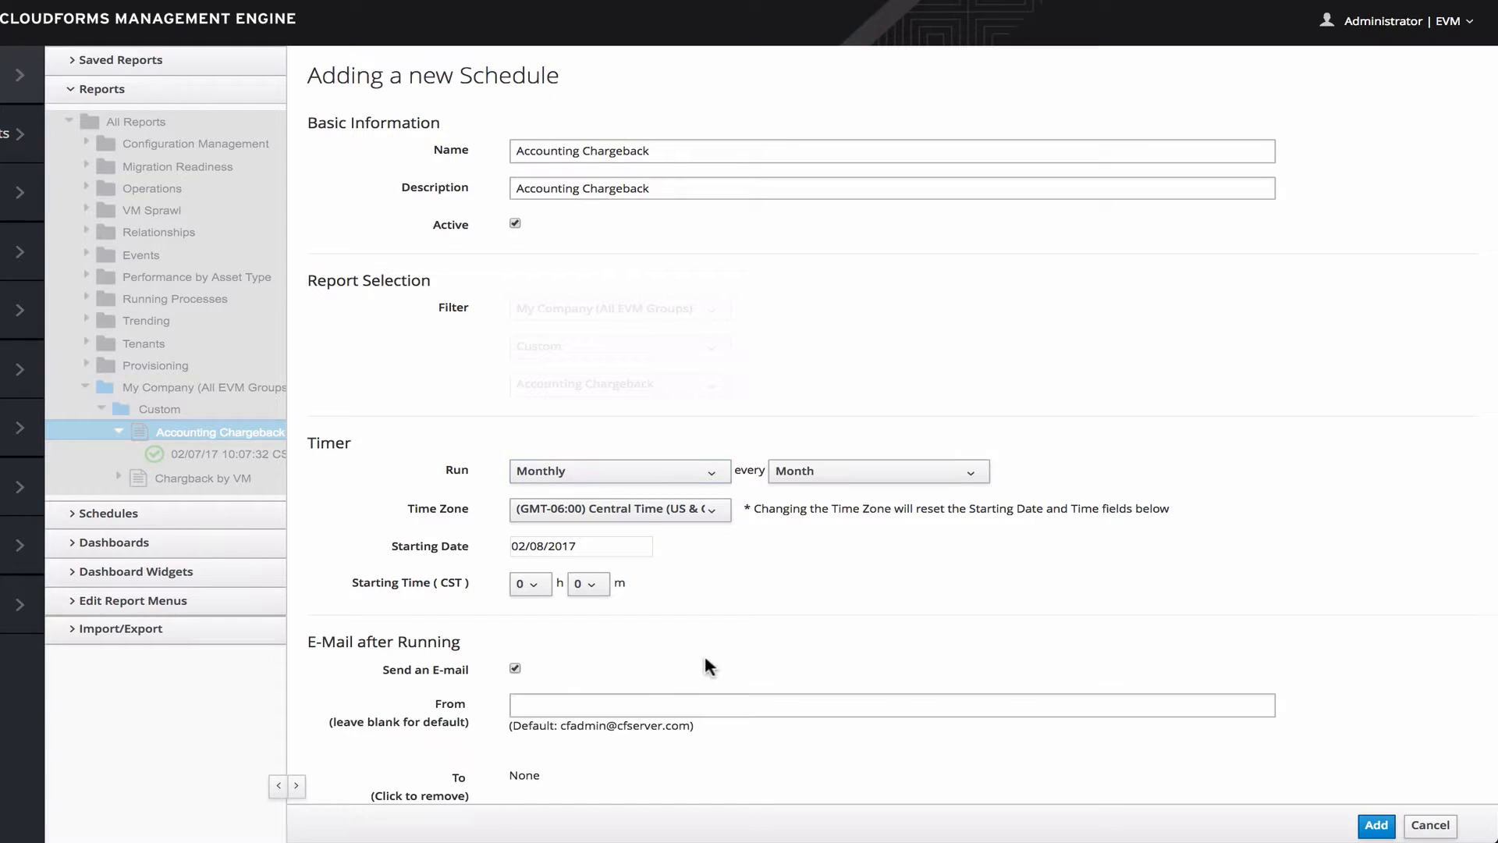
scroll(629, 713, down, 2)
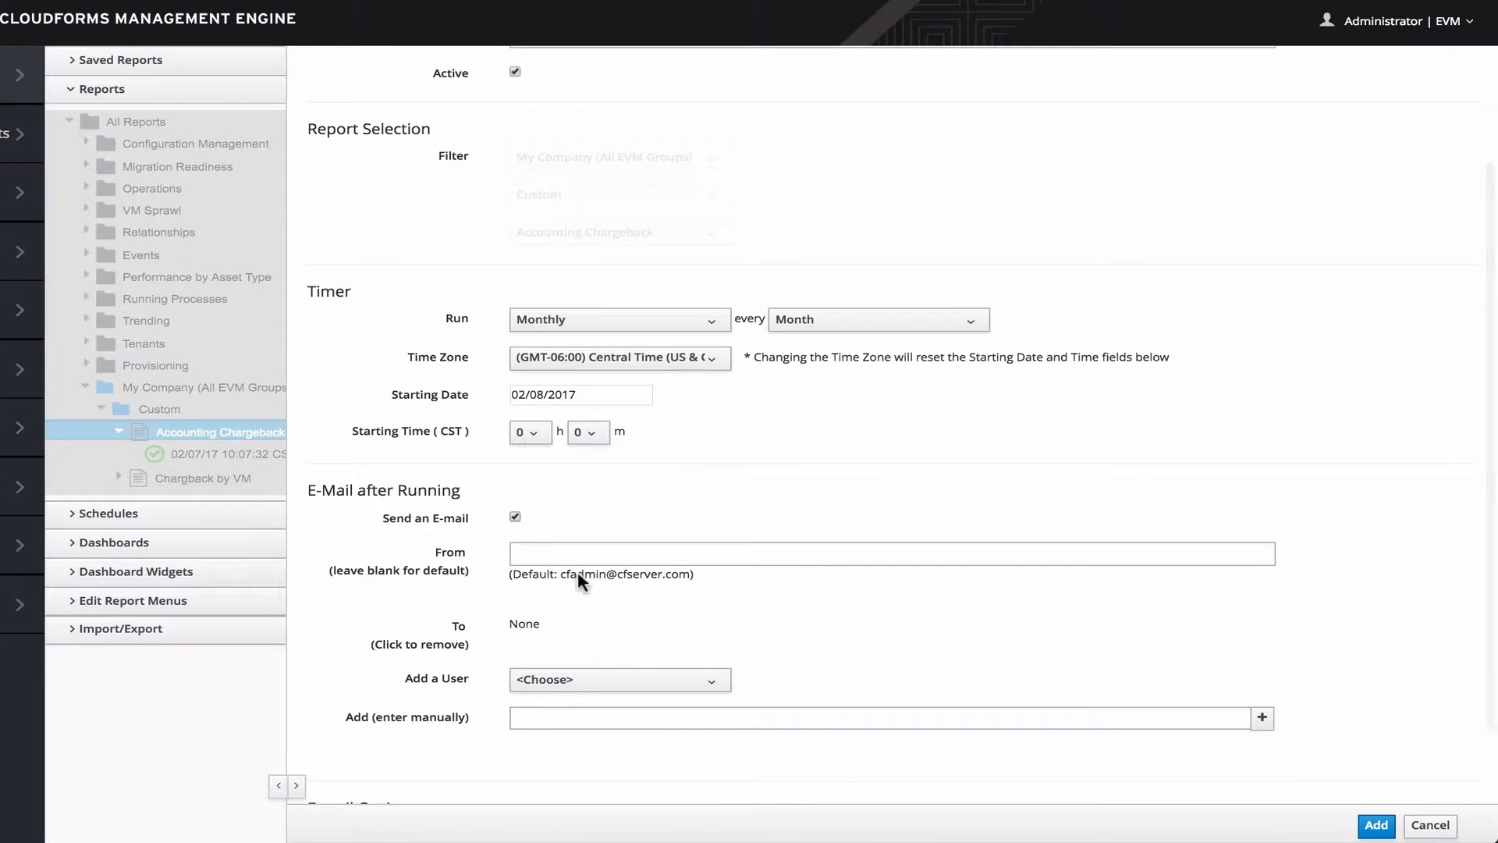
click(515, 518)
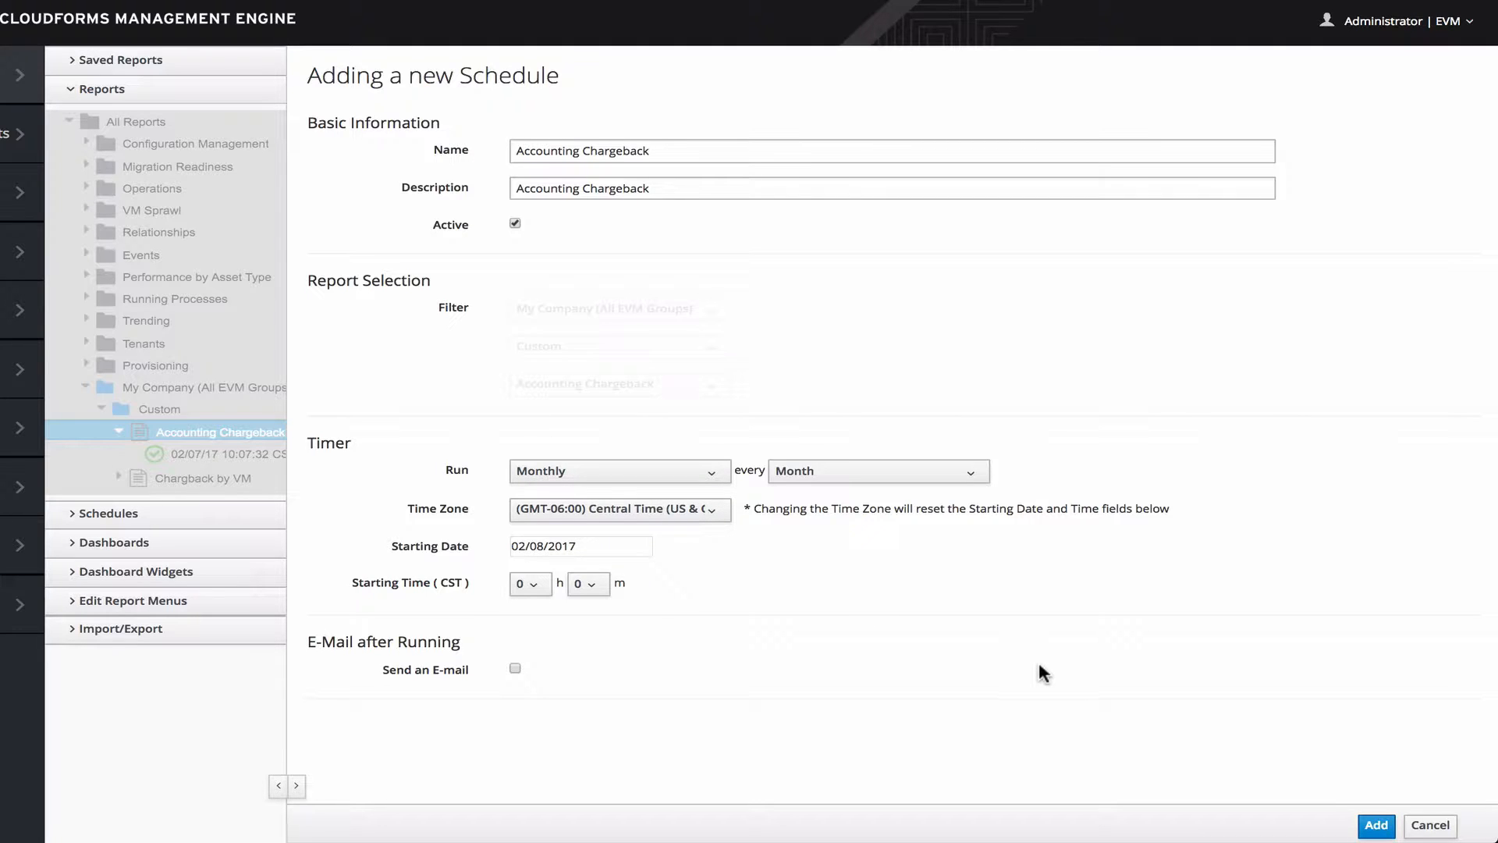
click(1433, 825)
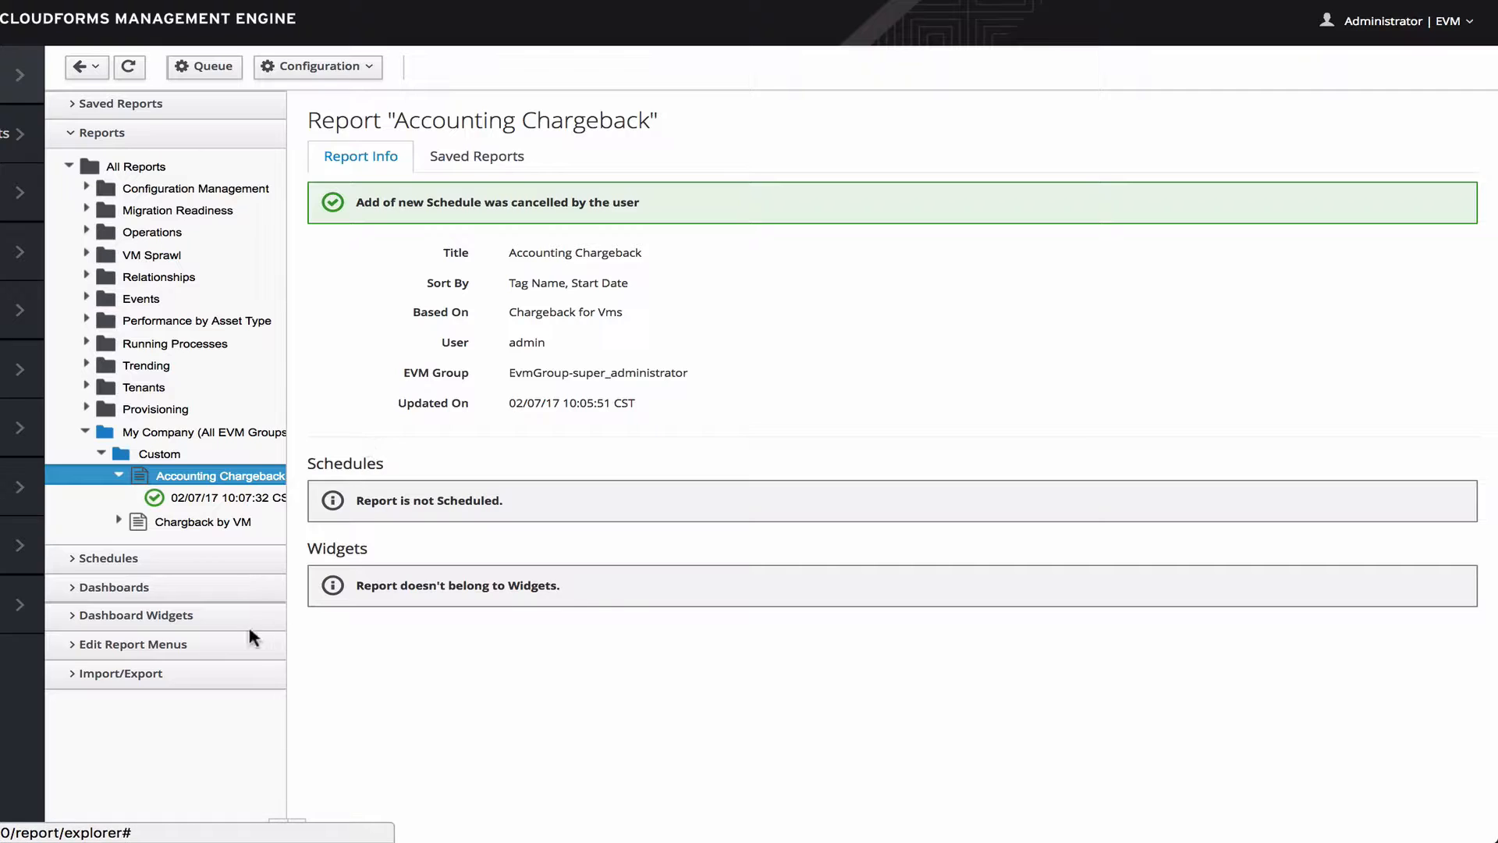
Open the configuration settings for Region 10 and review the company tag categories and the Application Group tag entries
mouse_move(19, 605)
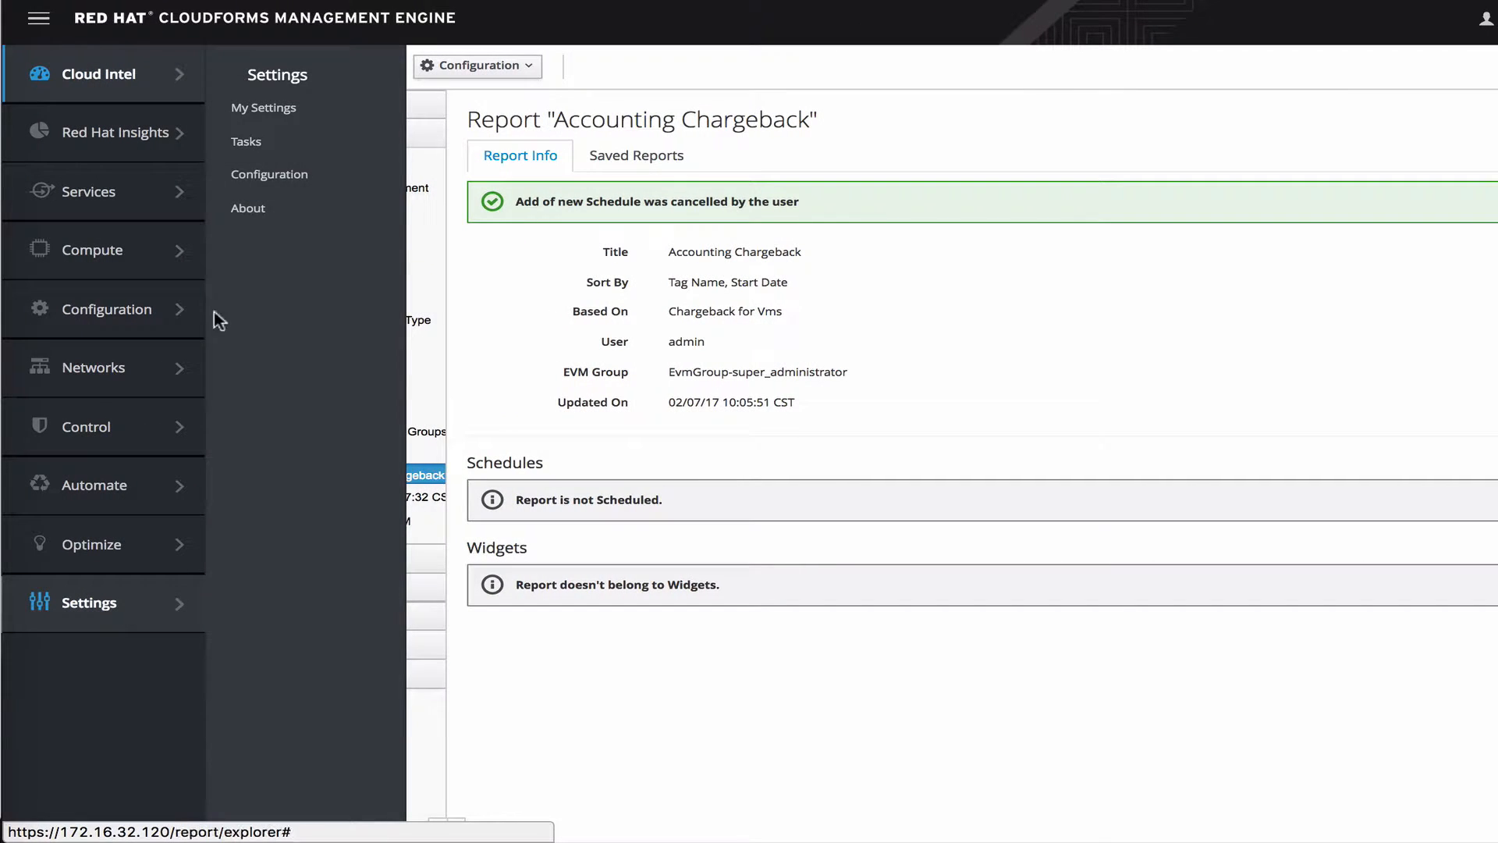
click(272, 177)
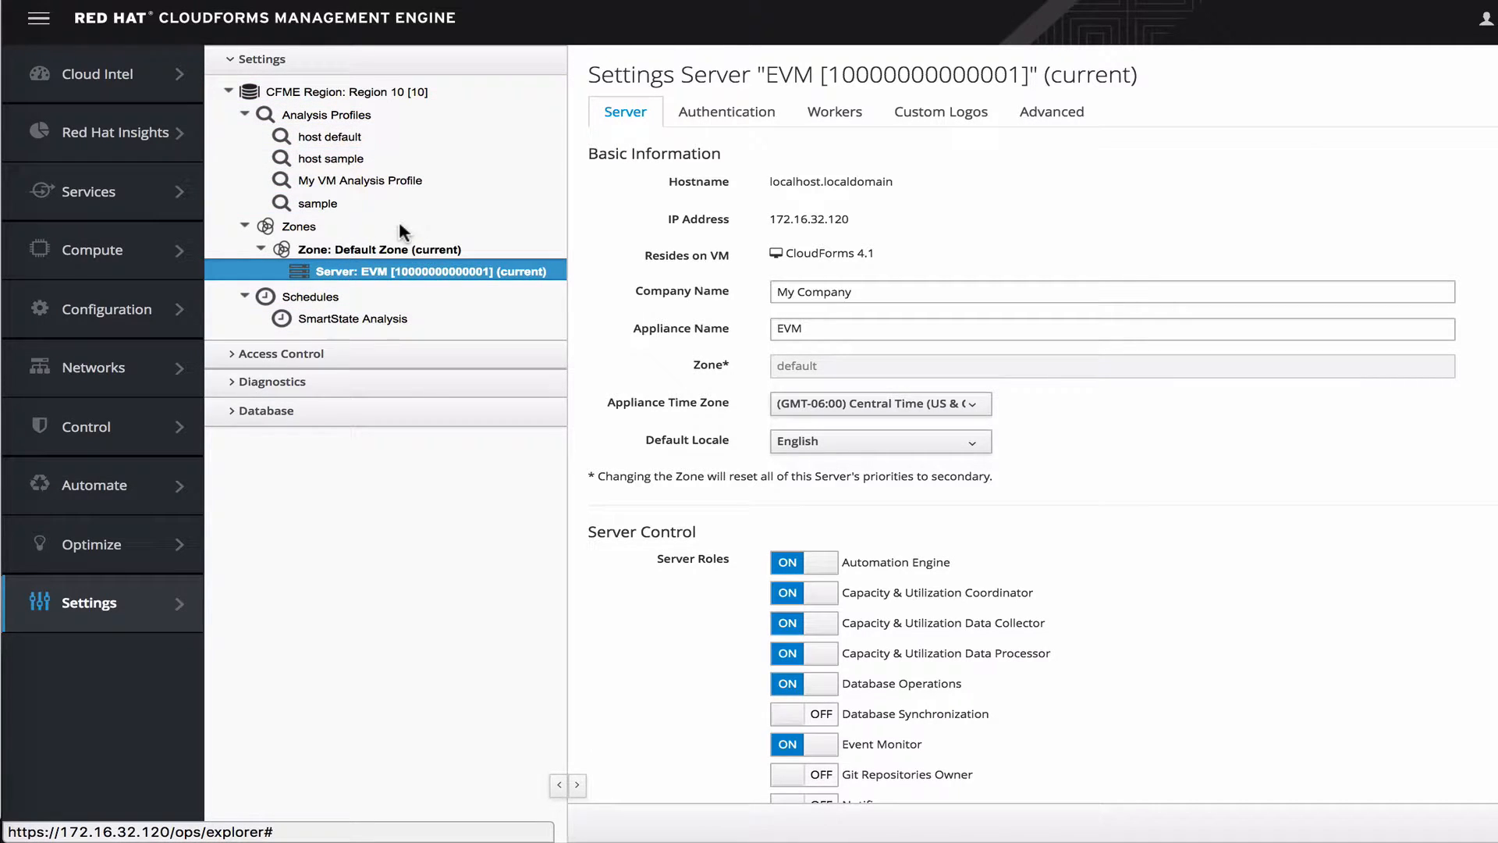
click(286, 94)
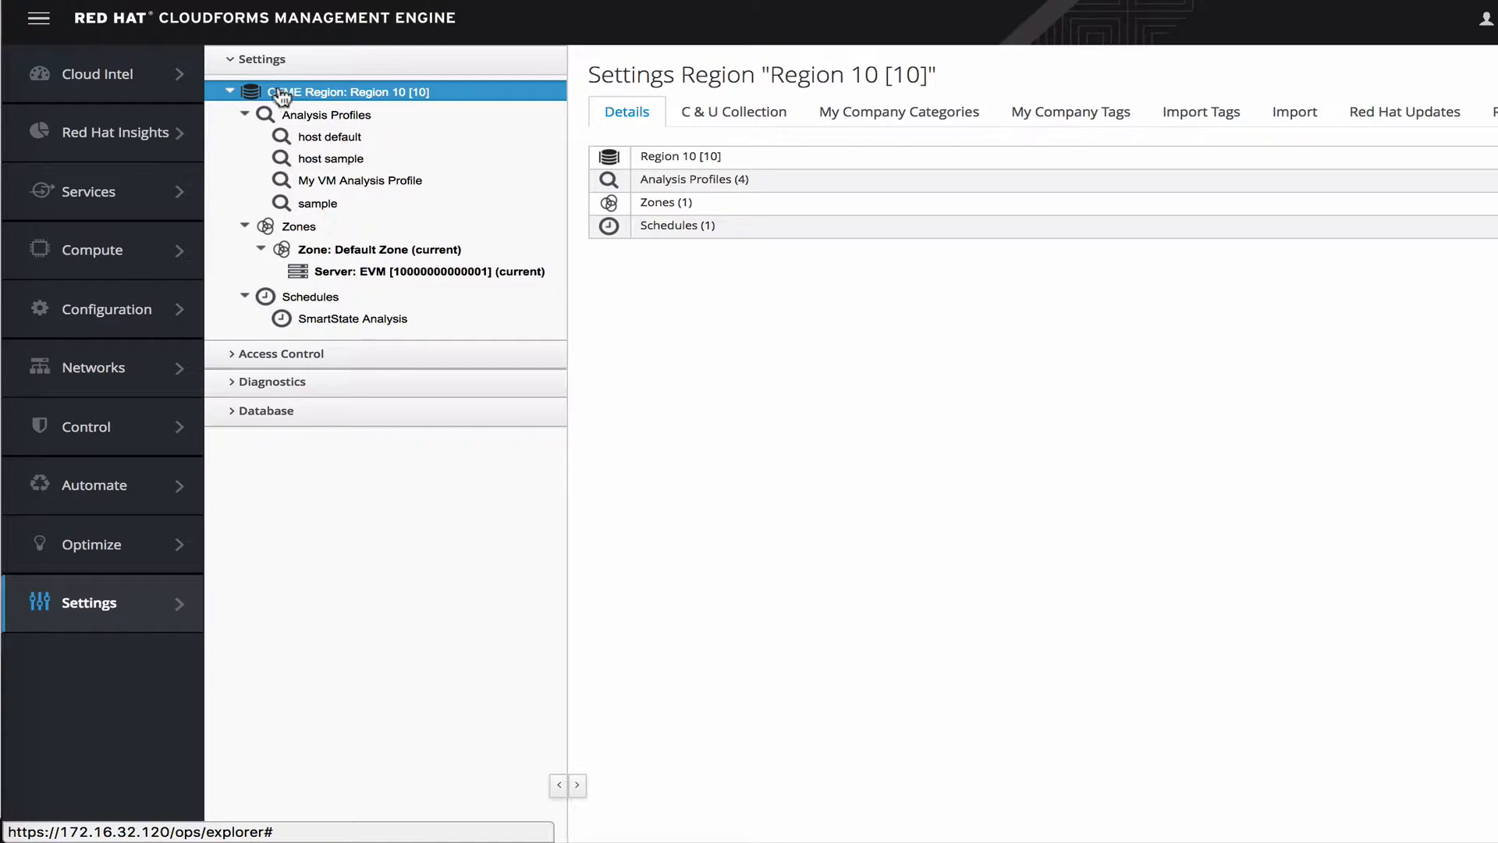
click(231, 92)
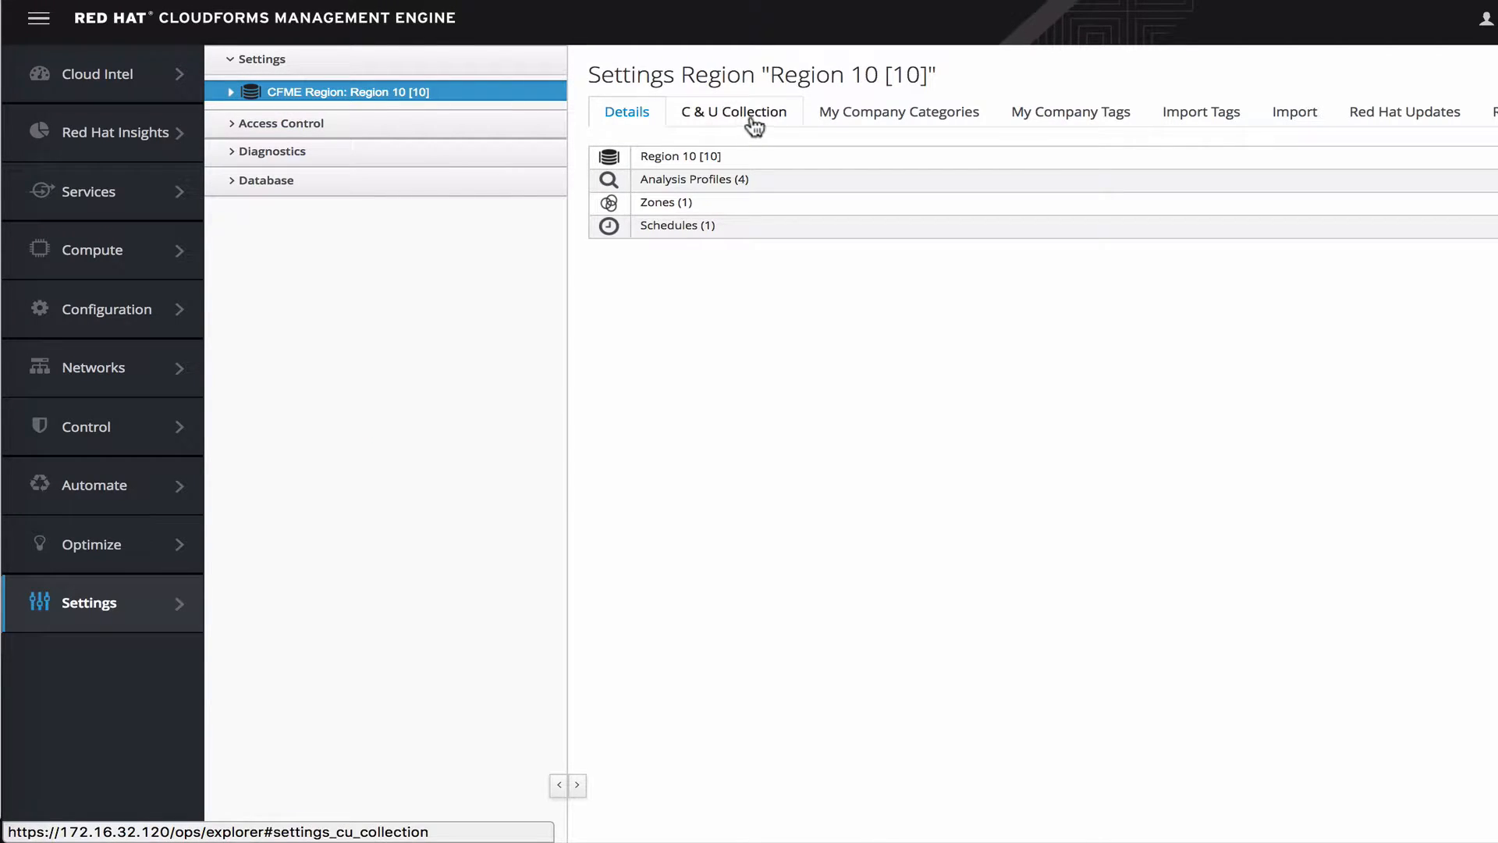
click(924, 120)
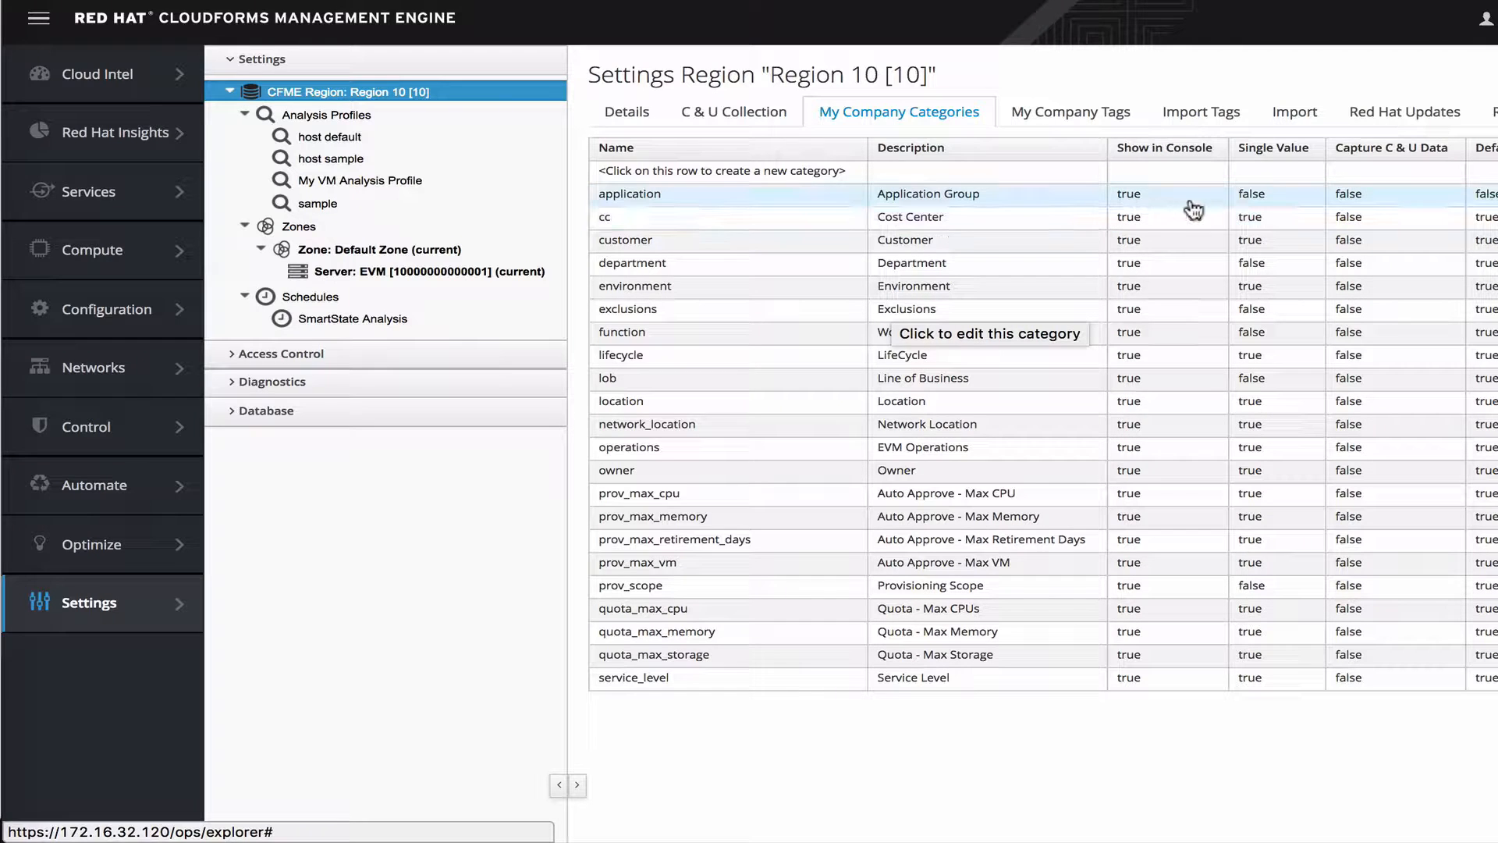
click(1067, 117)
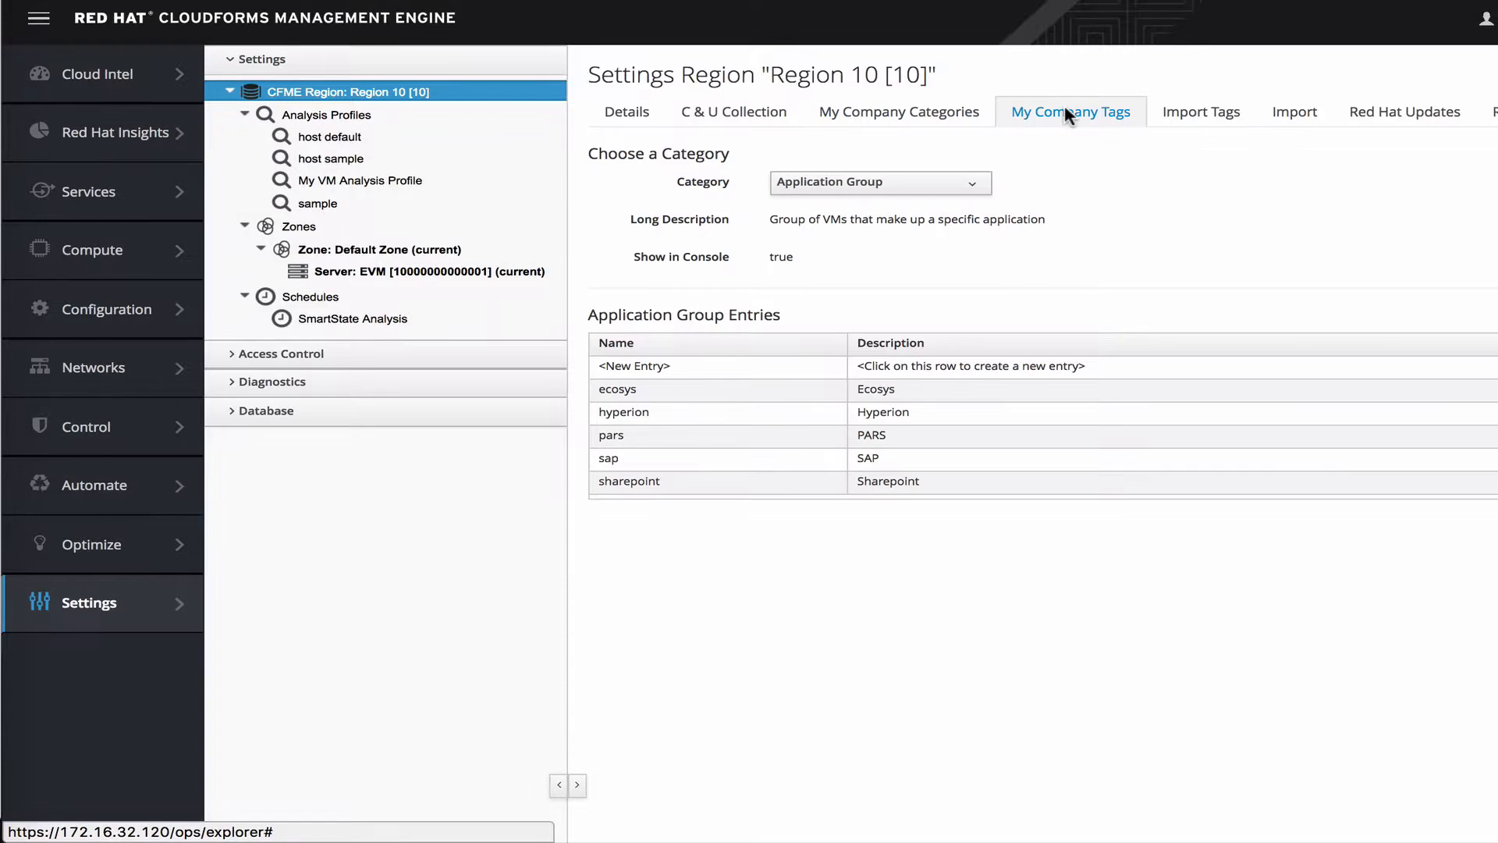
click(912, 125)
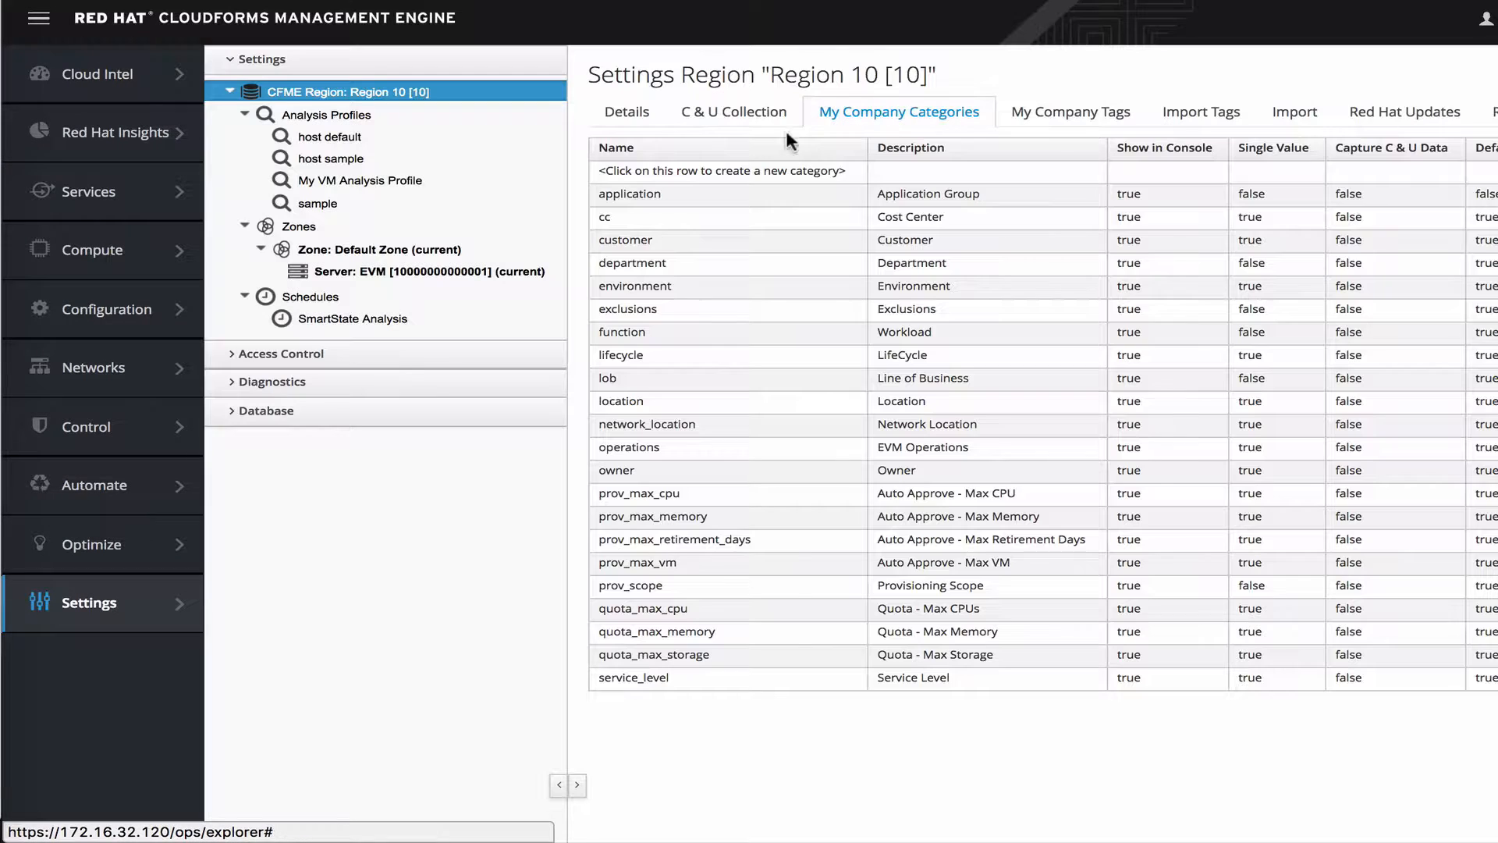
Display the company tags of the Department category, open a blank new entry row, and return to the company categories
click(1045, 113)
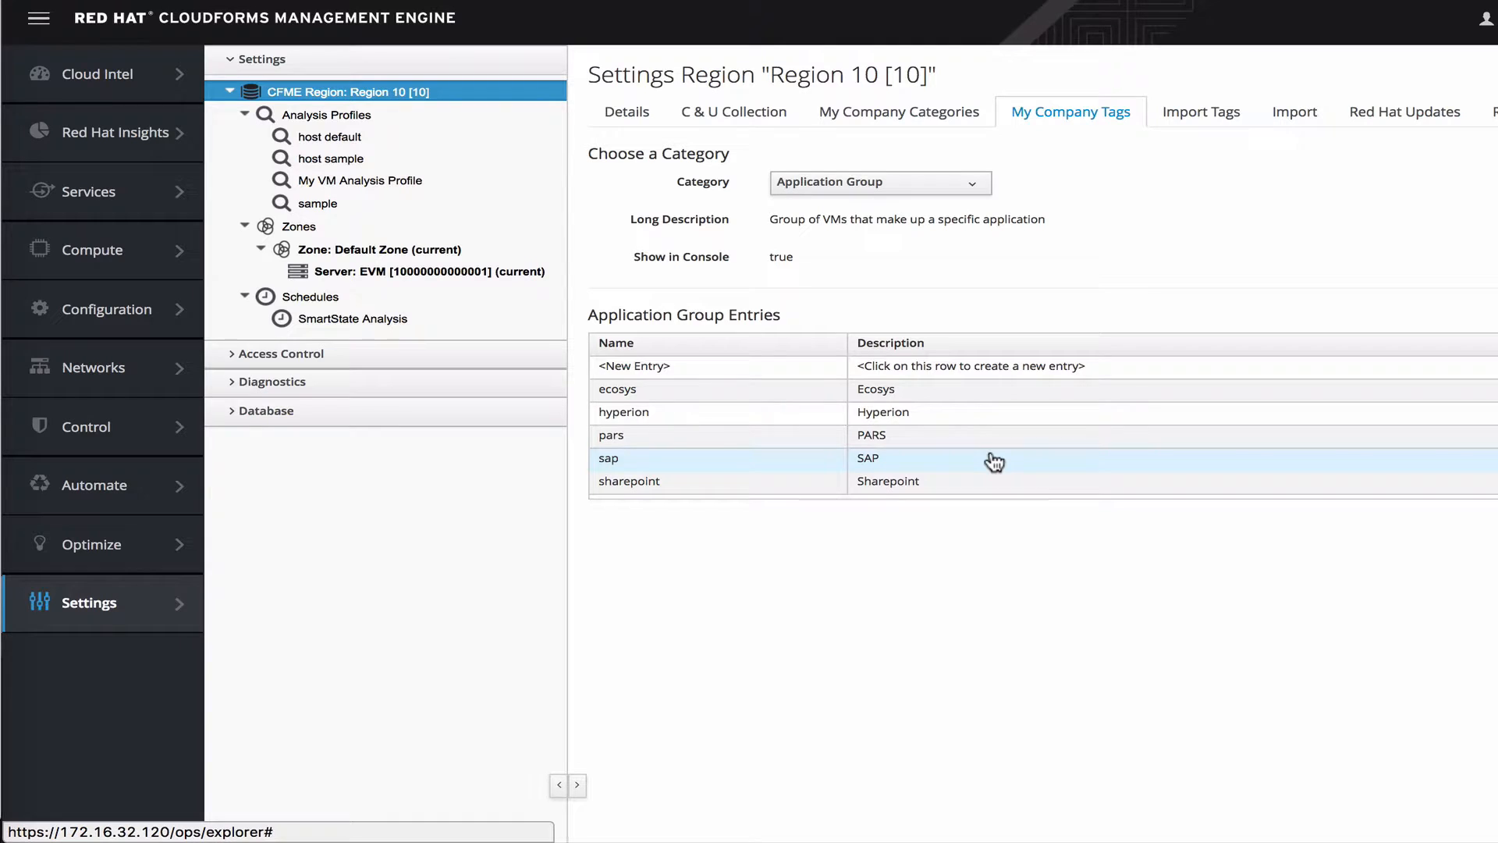
click(940, 183)
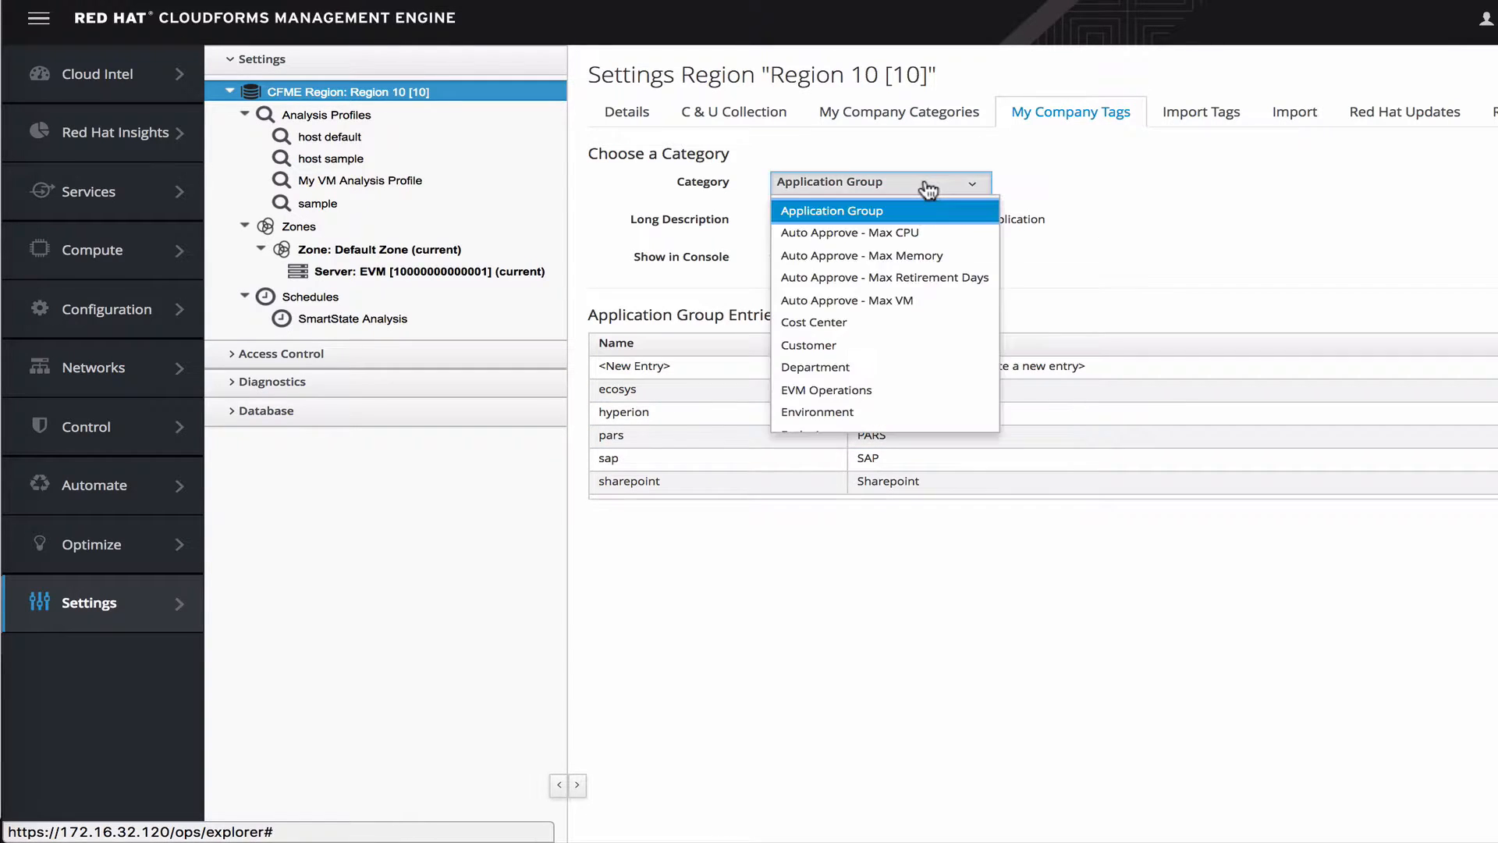
click(845, 378)
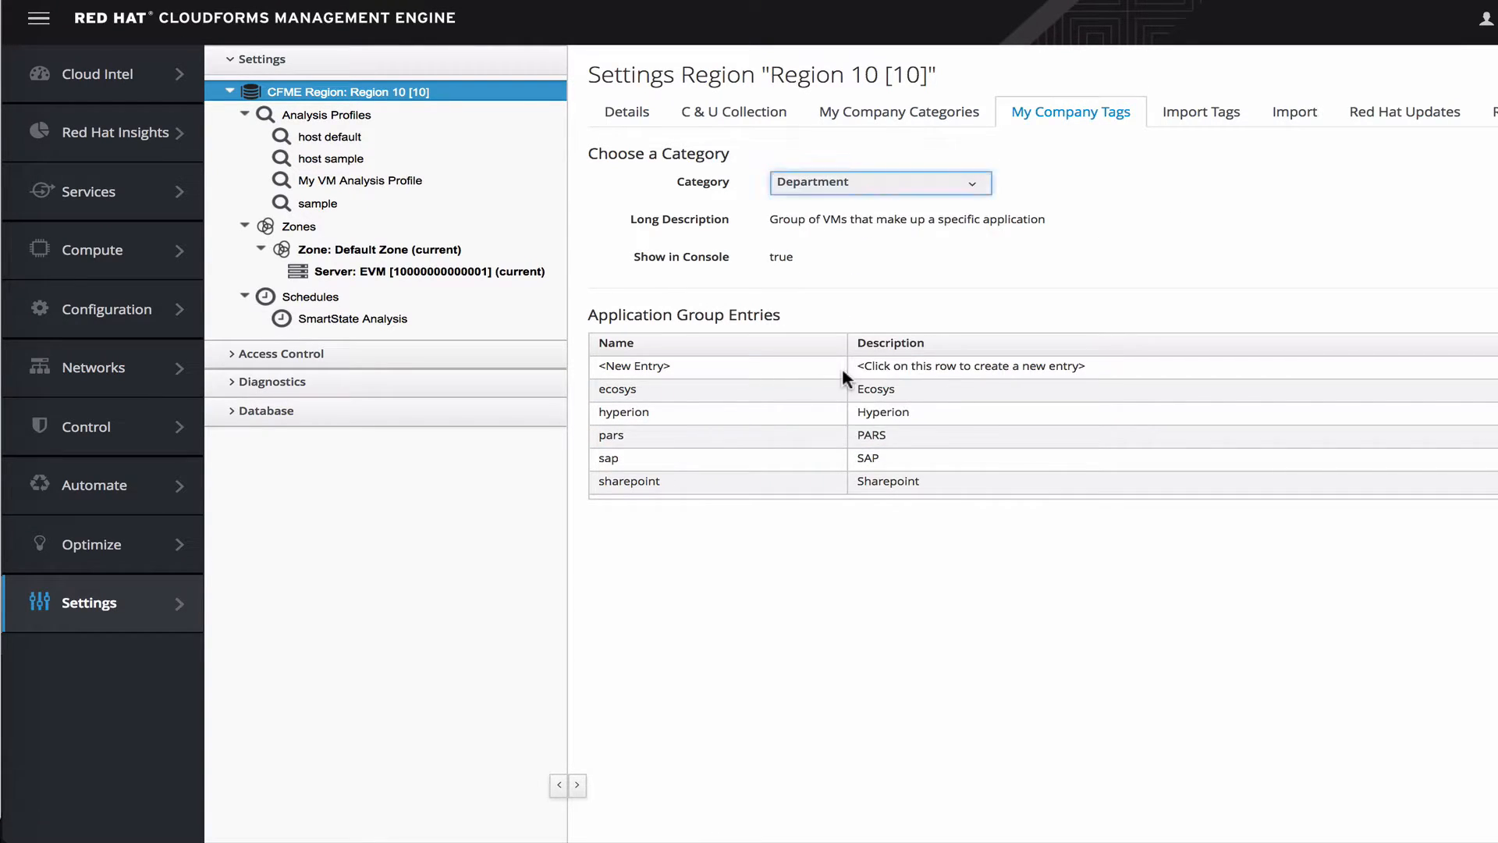
click(1445, 436)
click(1066, 234)
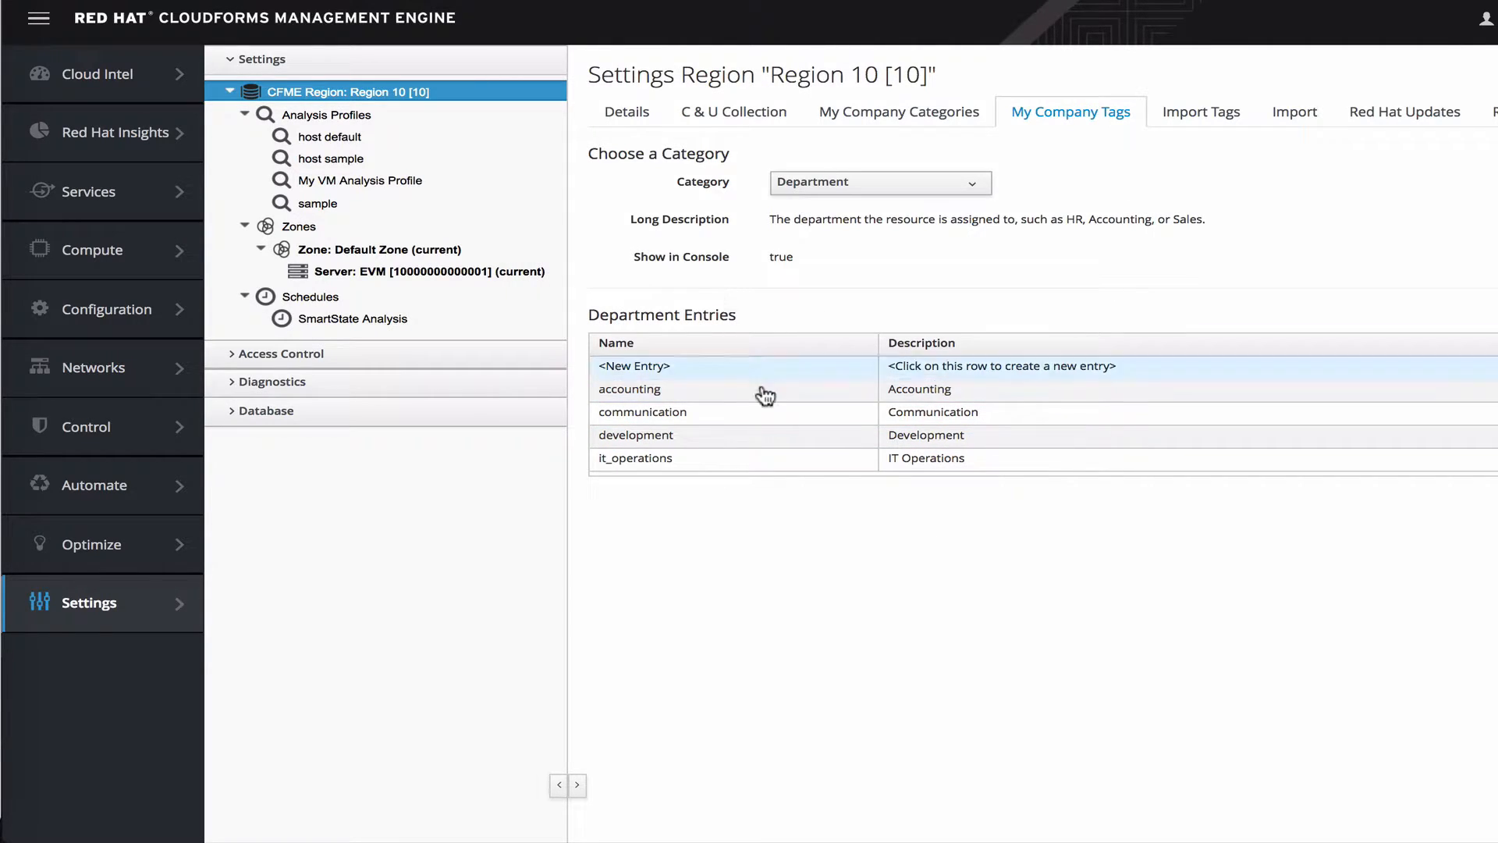
click(779, 367)
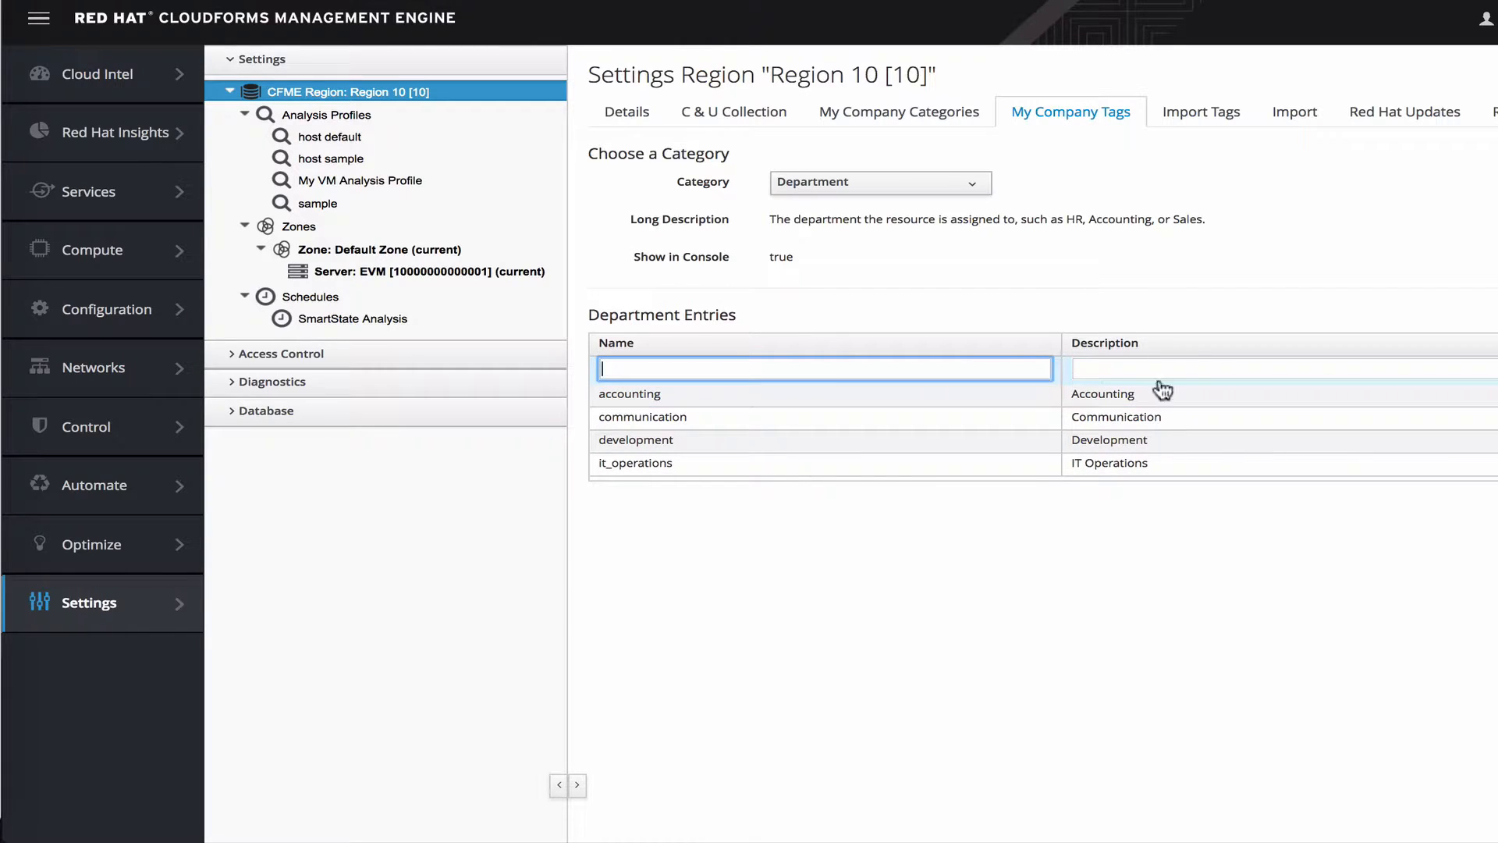
click(1075, 546)
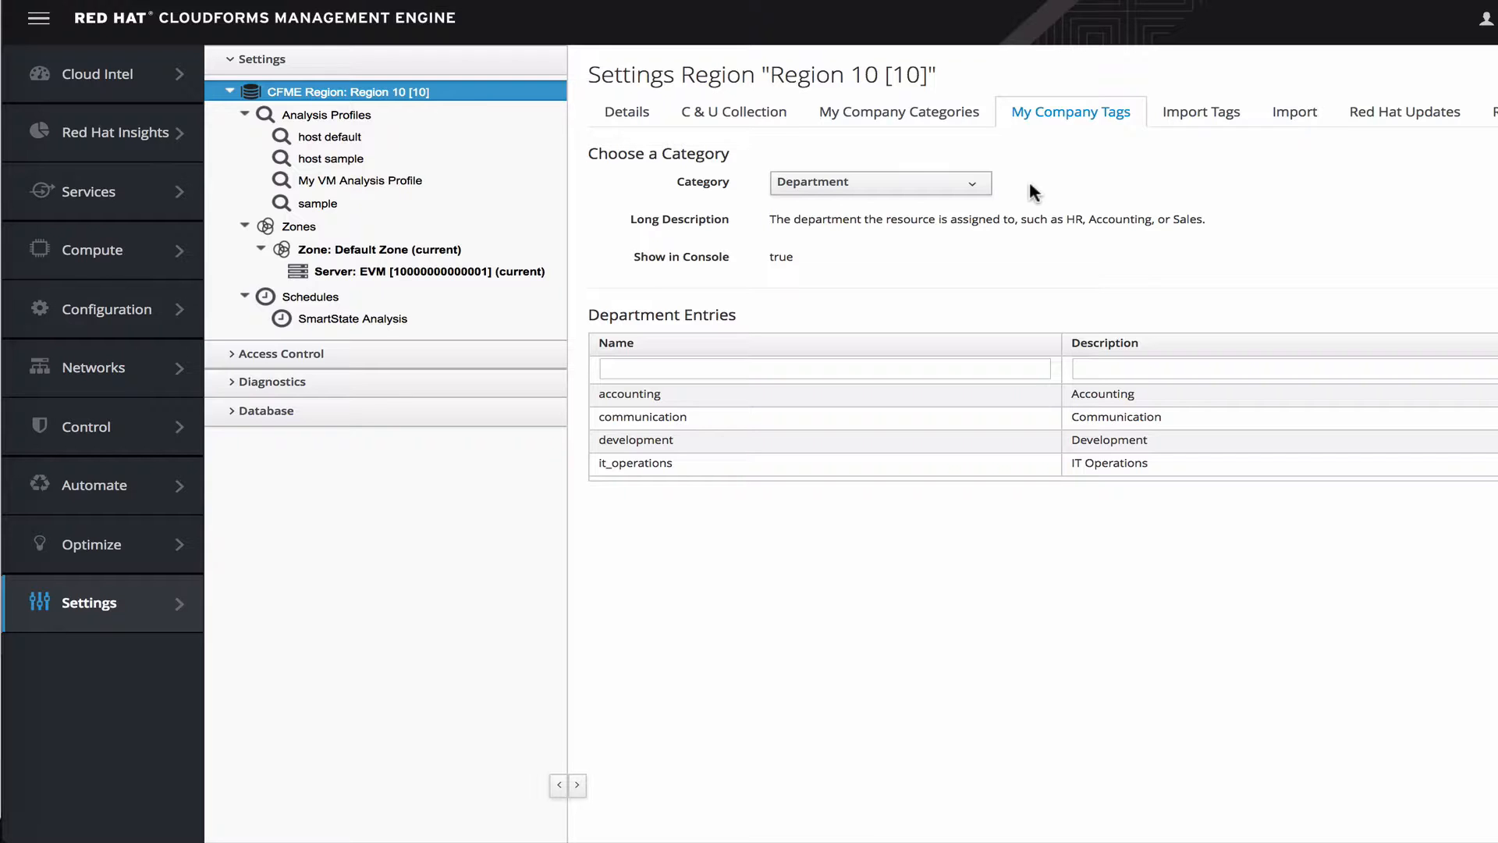
click(922, 113)
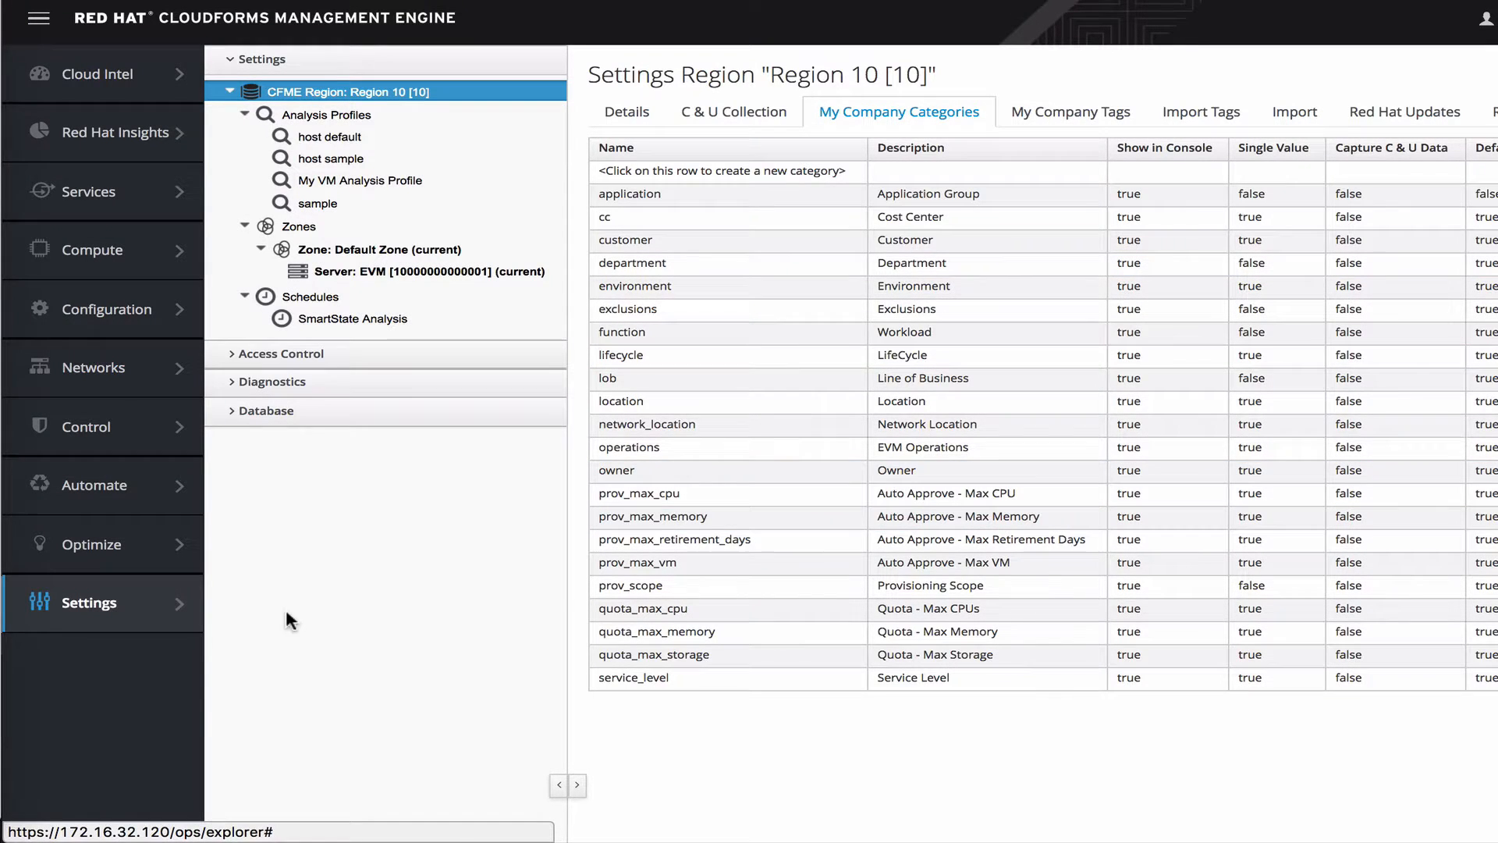
Open the infrastructure virtual machine jb-hl01 in the Websync folder and review its assigned company tags
mouse_move(121, 246)
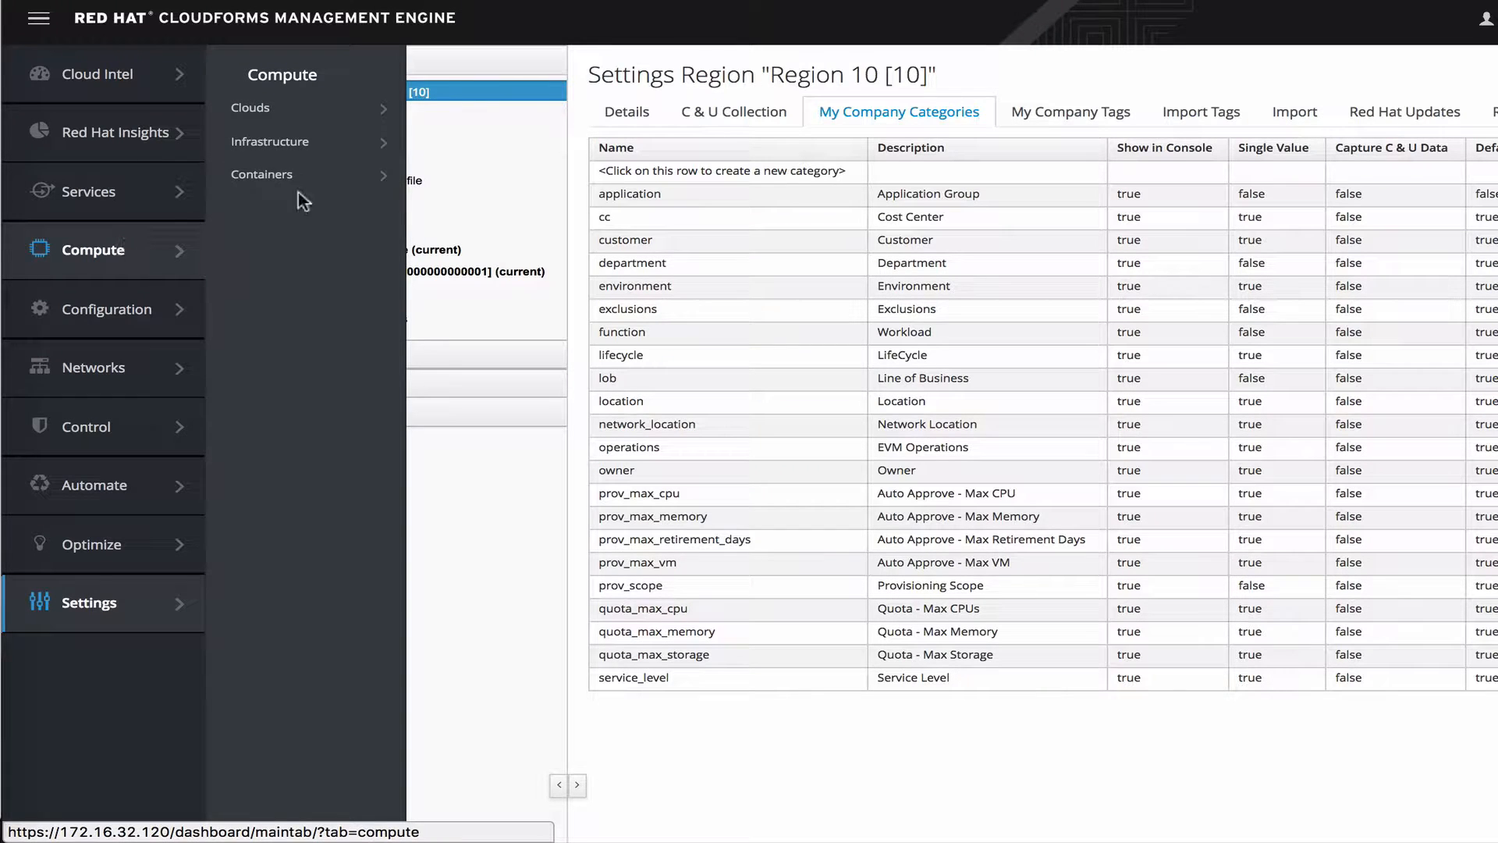
mouse_move(284, 141)
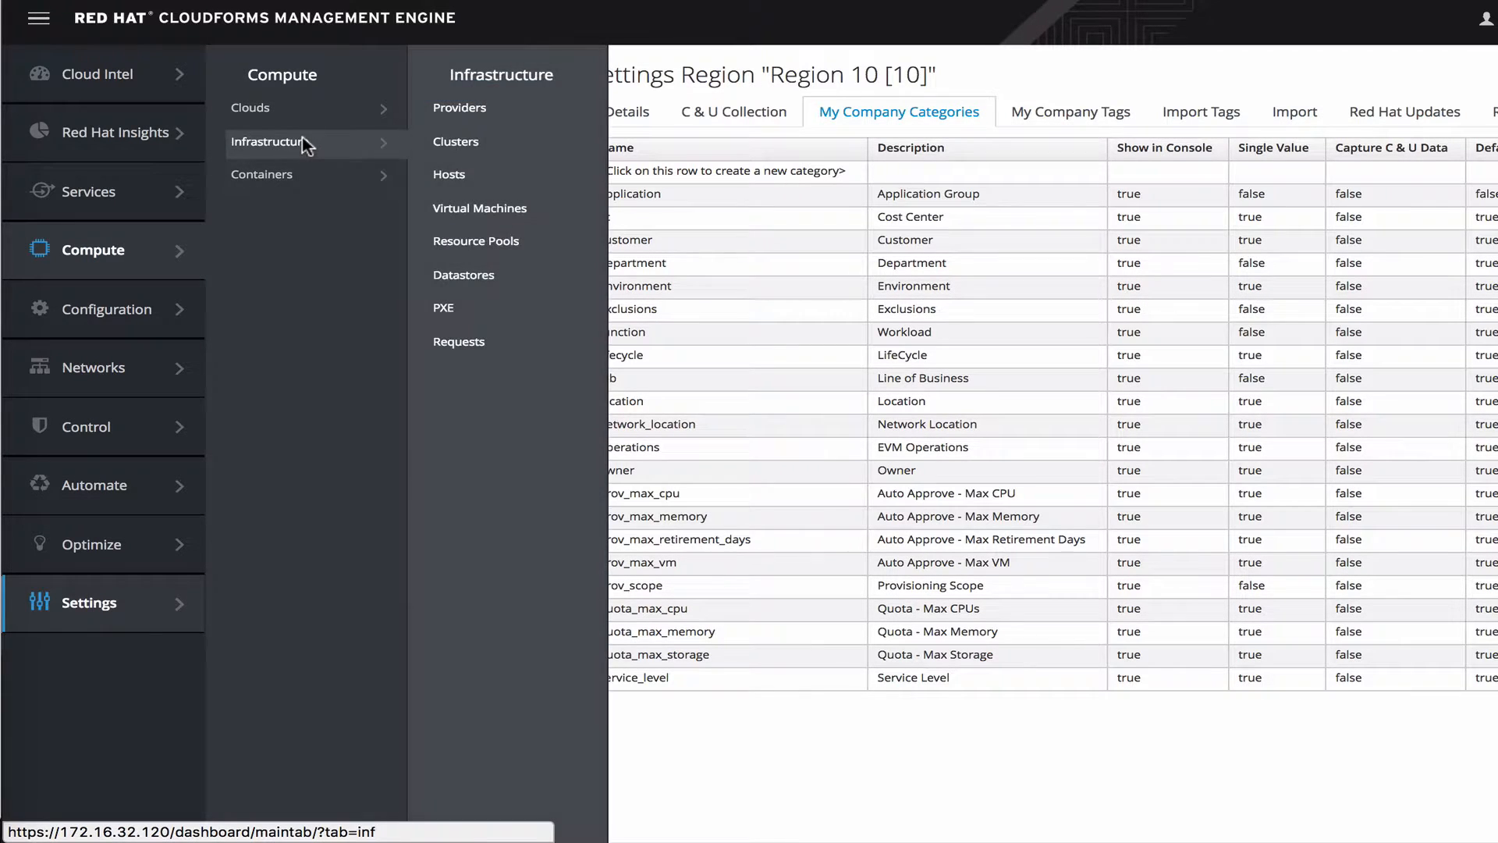
click(503, 216)
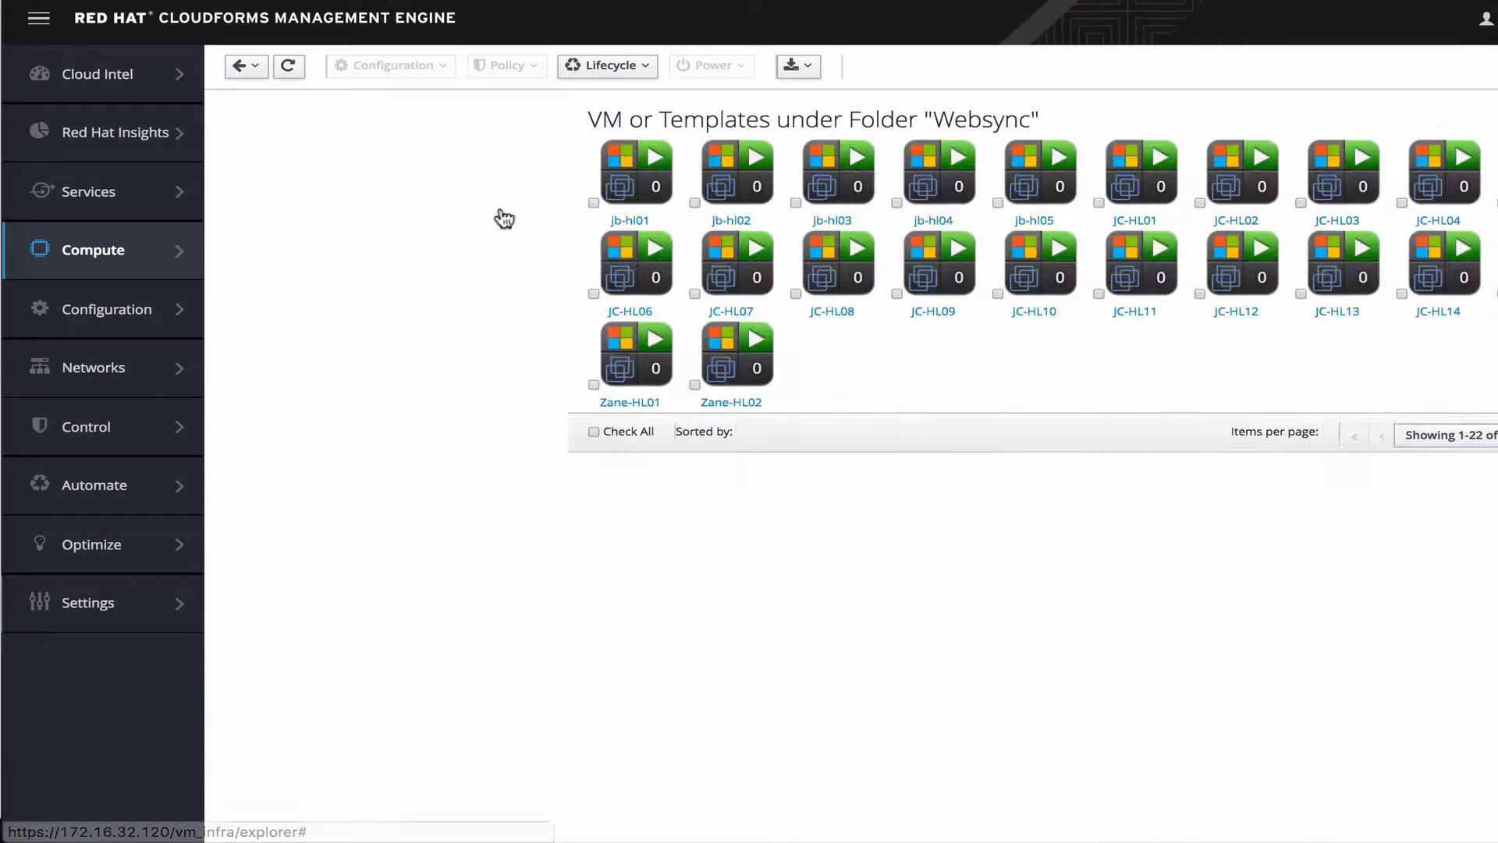
click(436, 209)
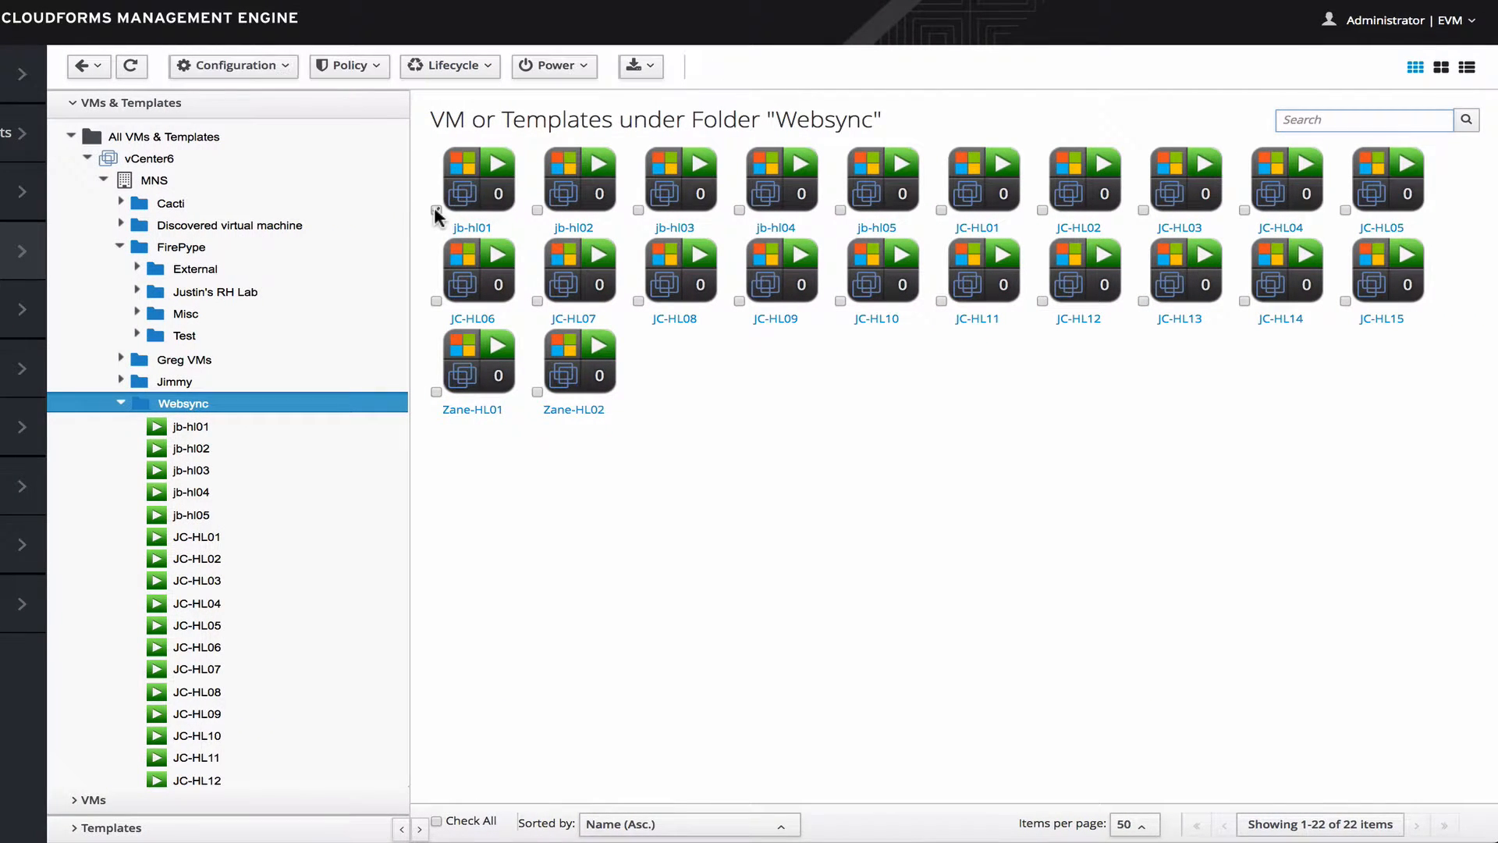
click(499, 200)
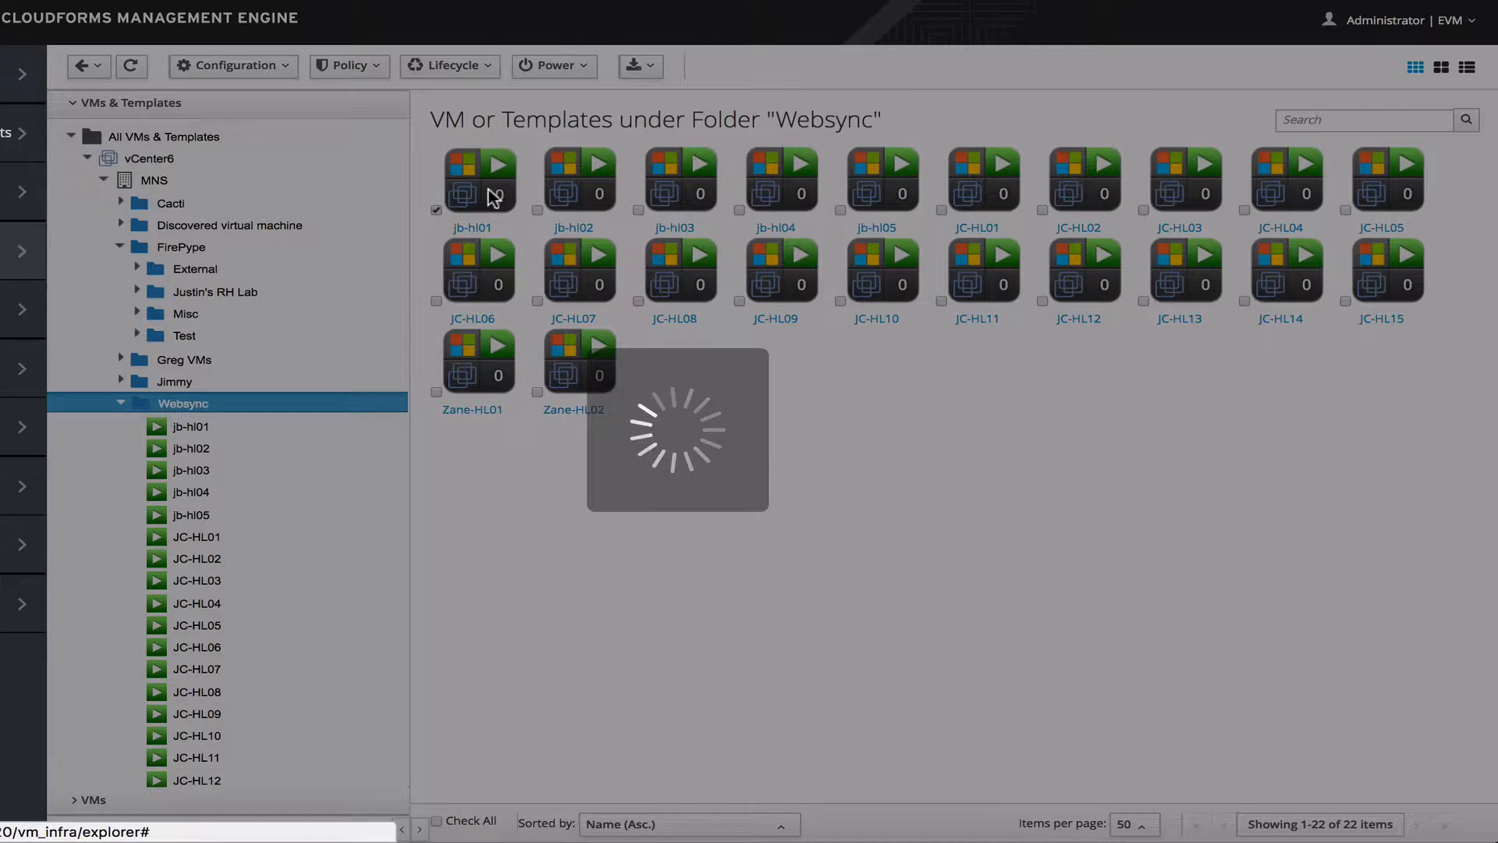
scroll(961, 463, down, 7)
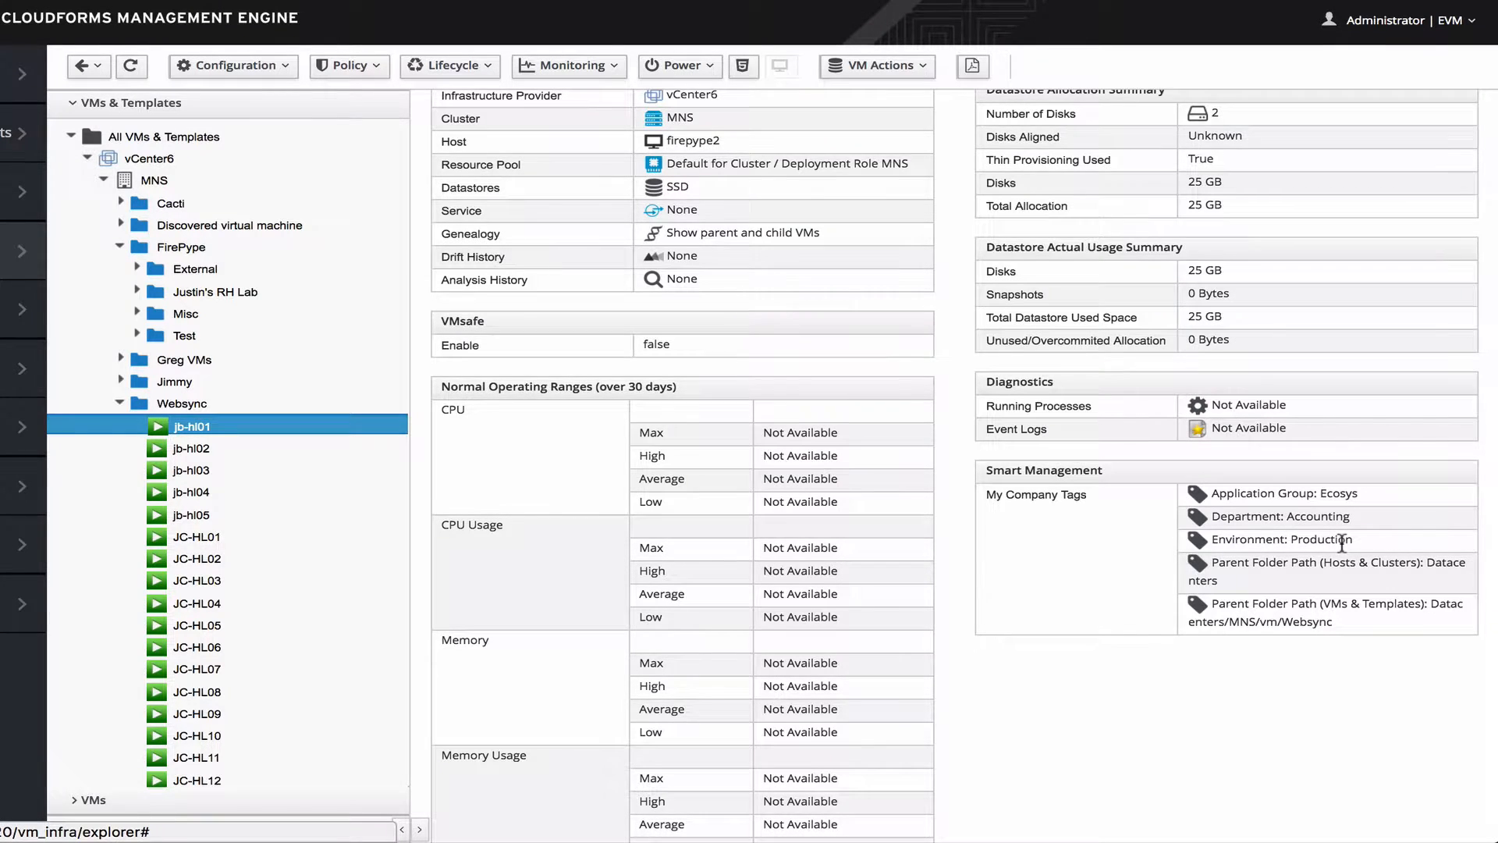
scroll(1342, 540, up, 7)
Open tag editing for jb-hl01 and review the available tag categories and the assignable Application Group values
click(347, 67)
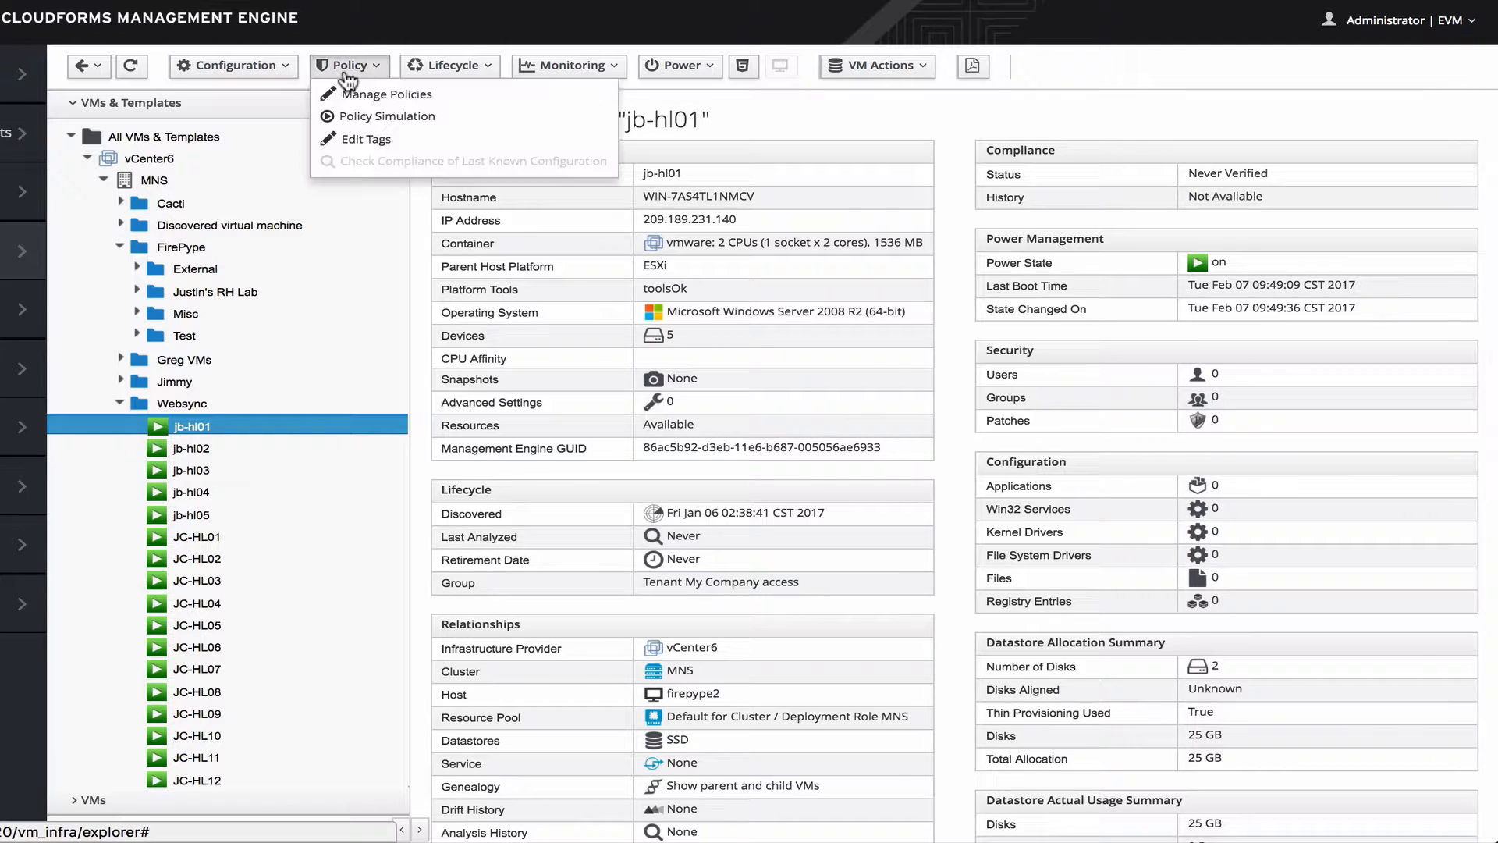
click(363, 139)
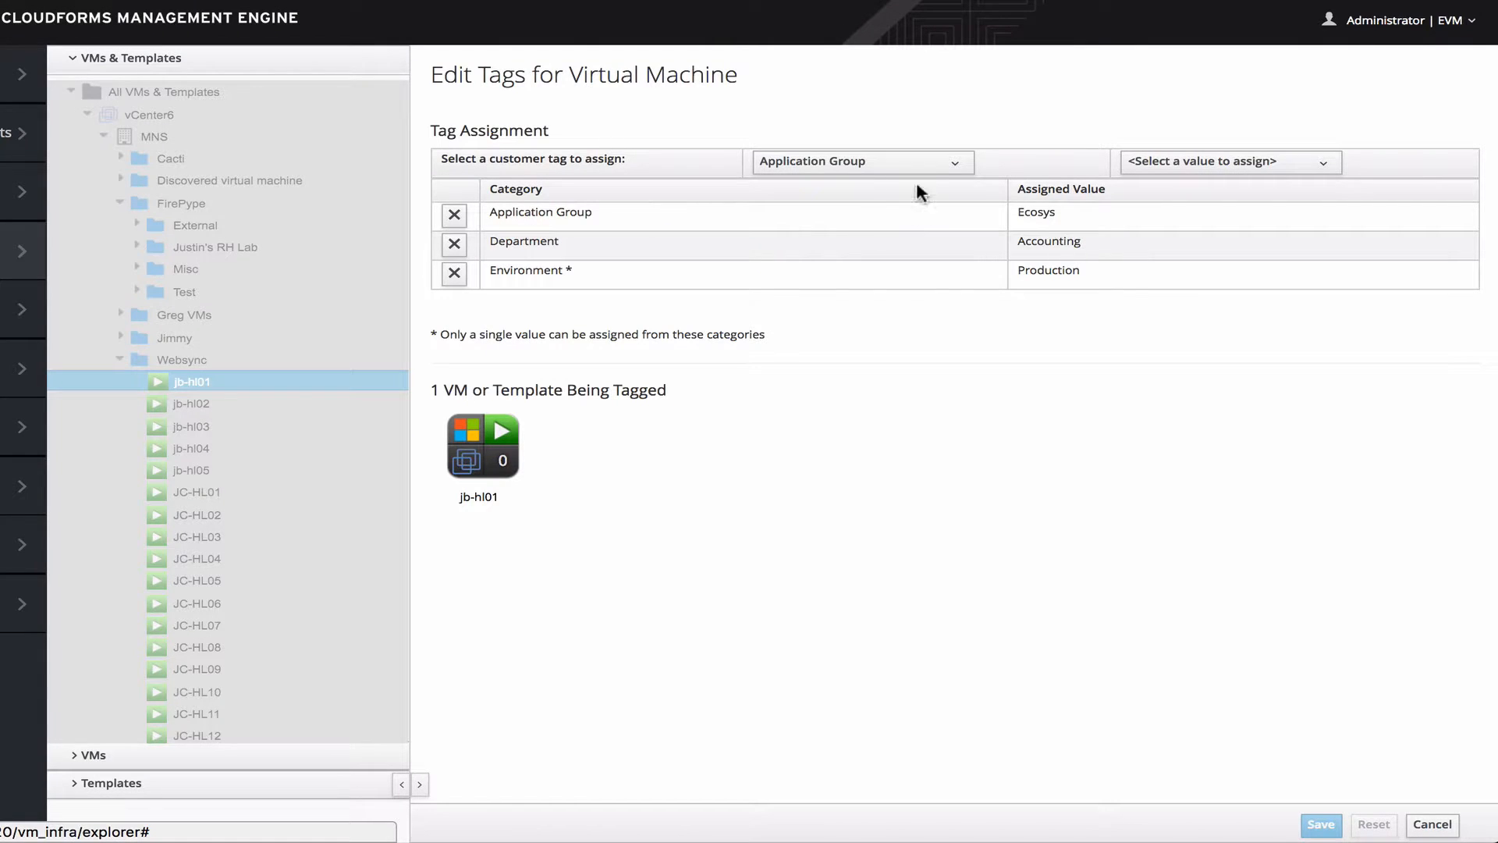
click(923, 167)
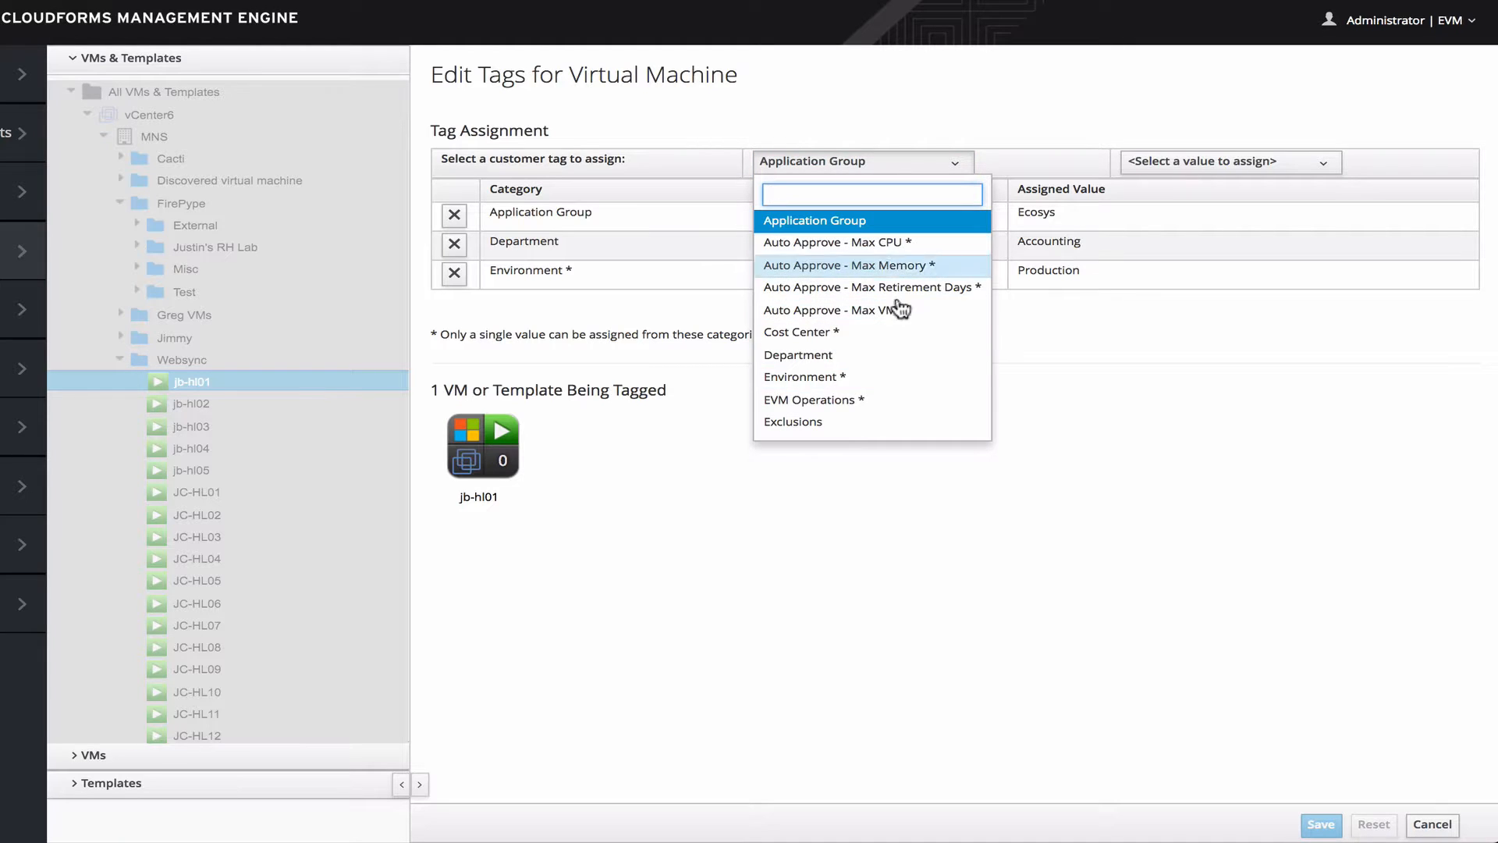
click(1002, 266)
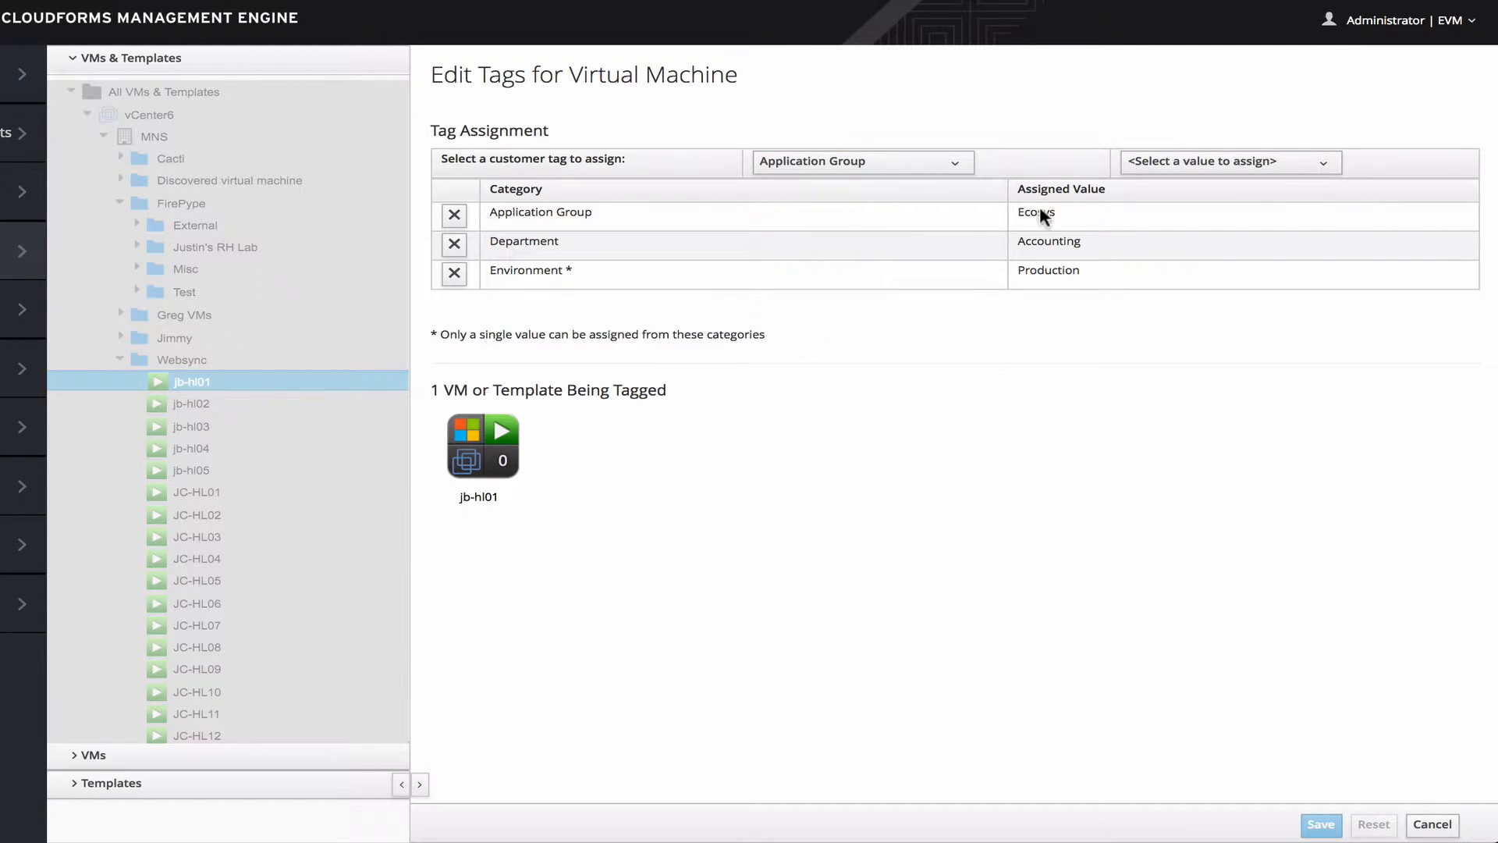
click(1197, 167)
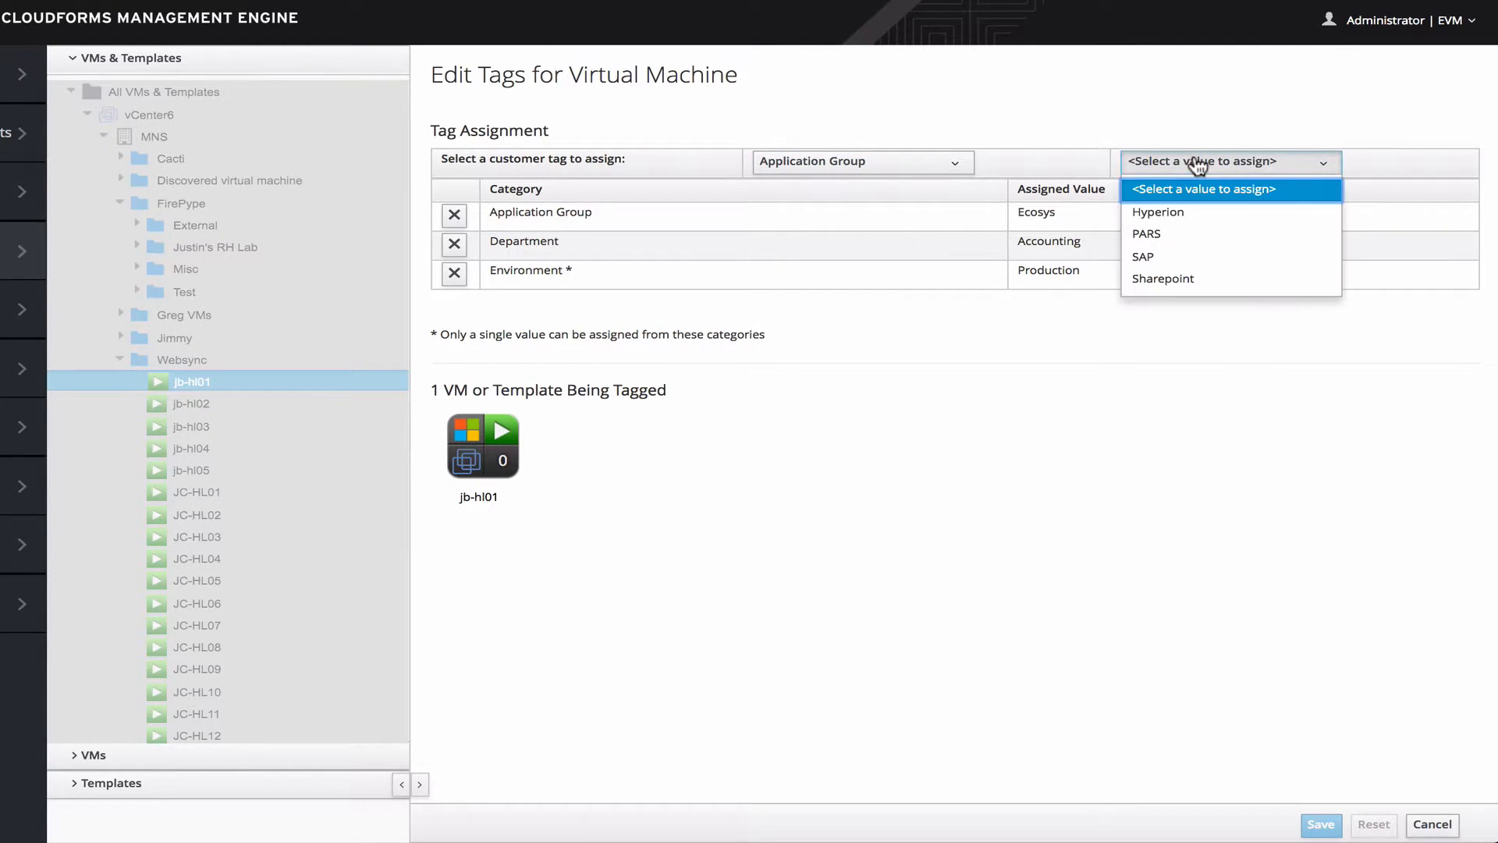
Try assigning the Department tag Communication to jb-hl01, review the tag categories, and cancel the tag edit
click(967, 162)
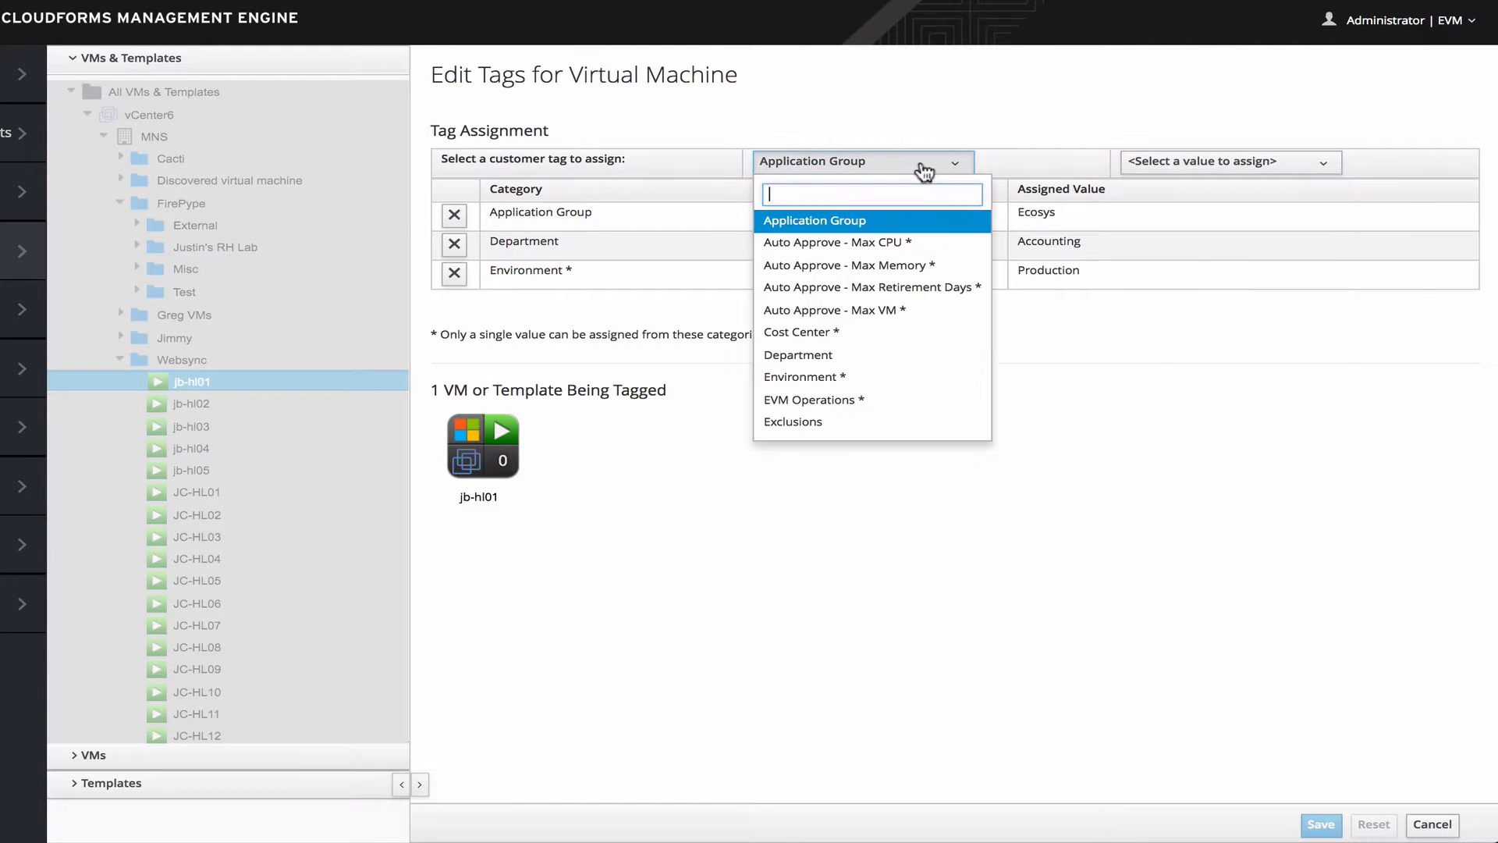
click(806, 352)
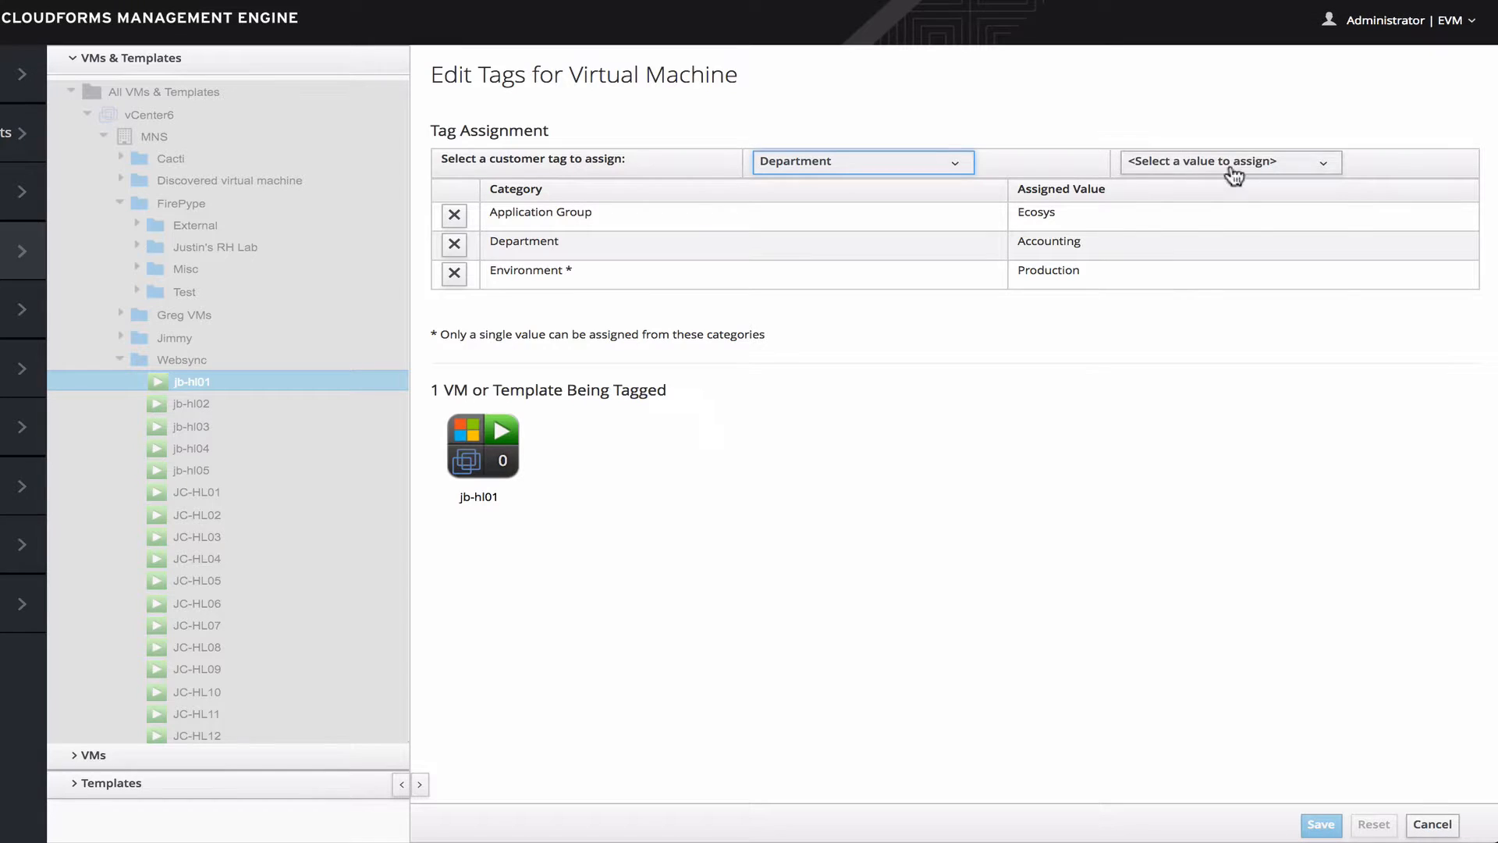
click(1230, 163)
click(1208, 221)
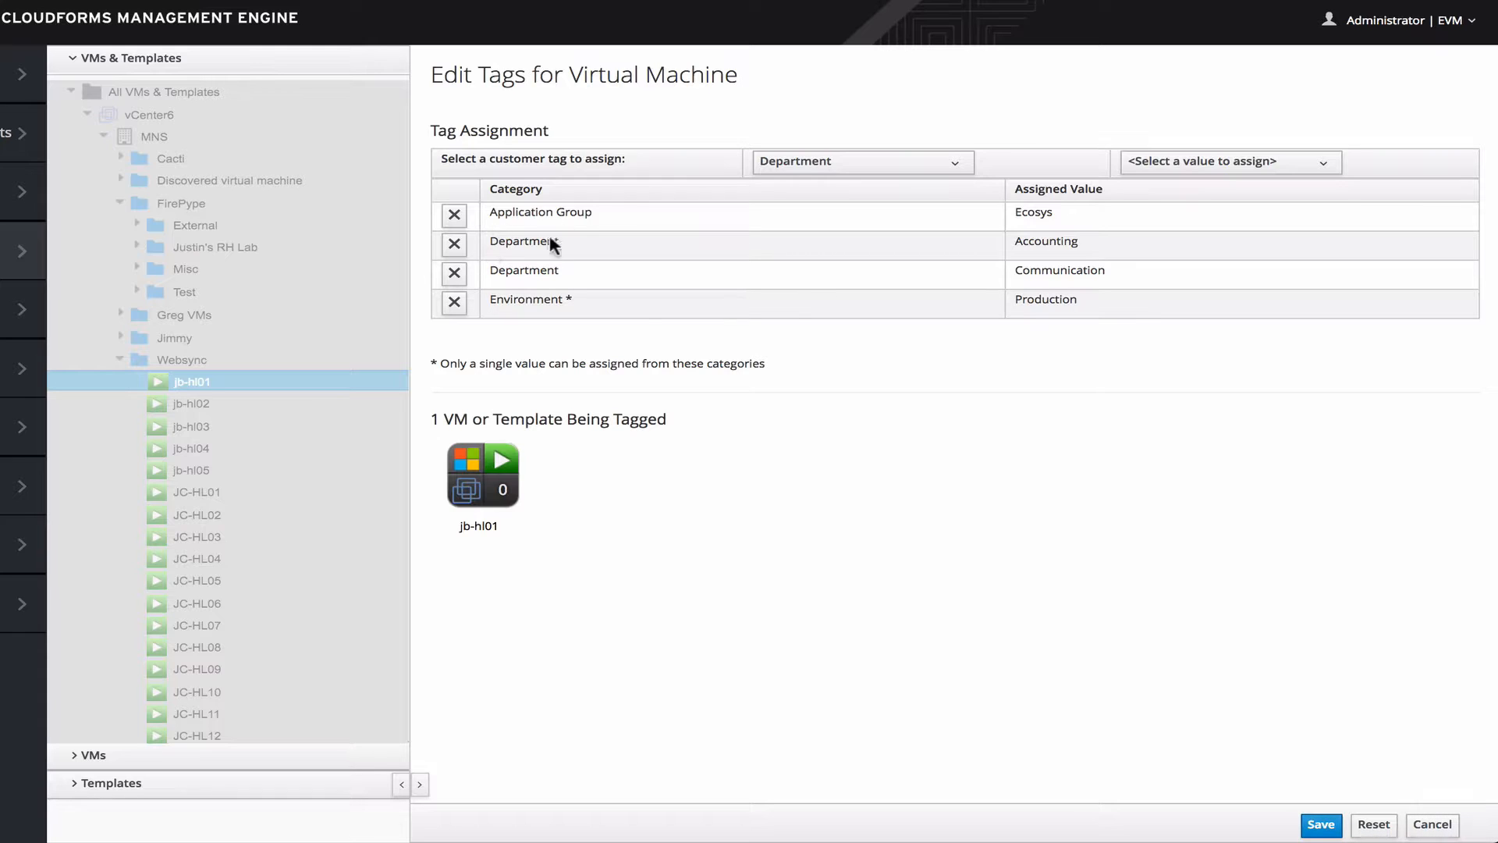
click(892, 165)
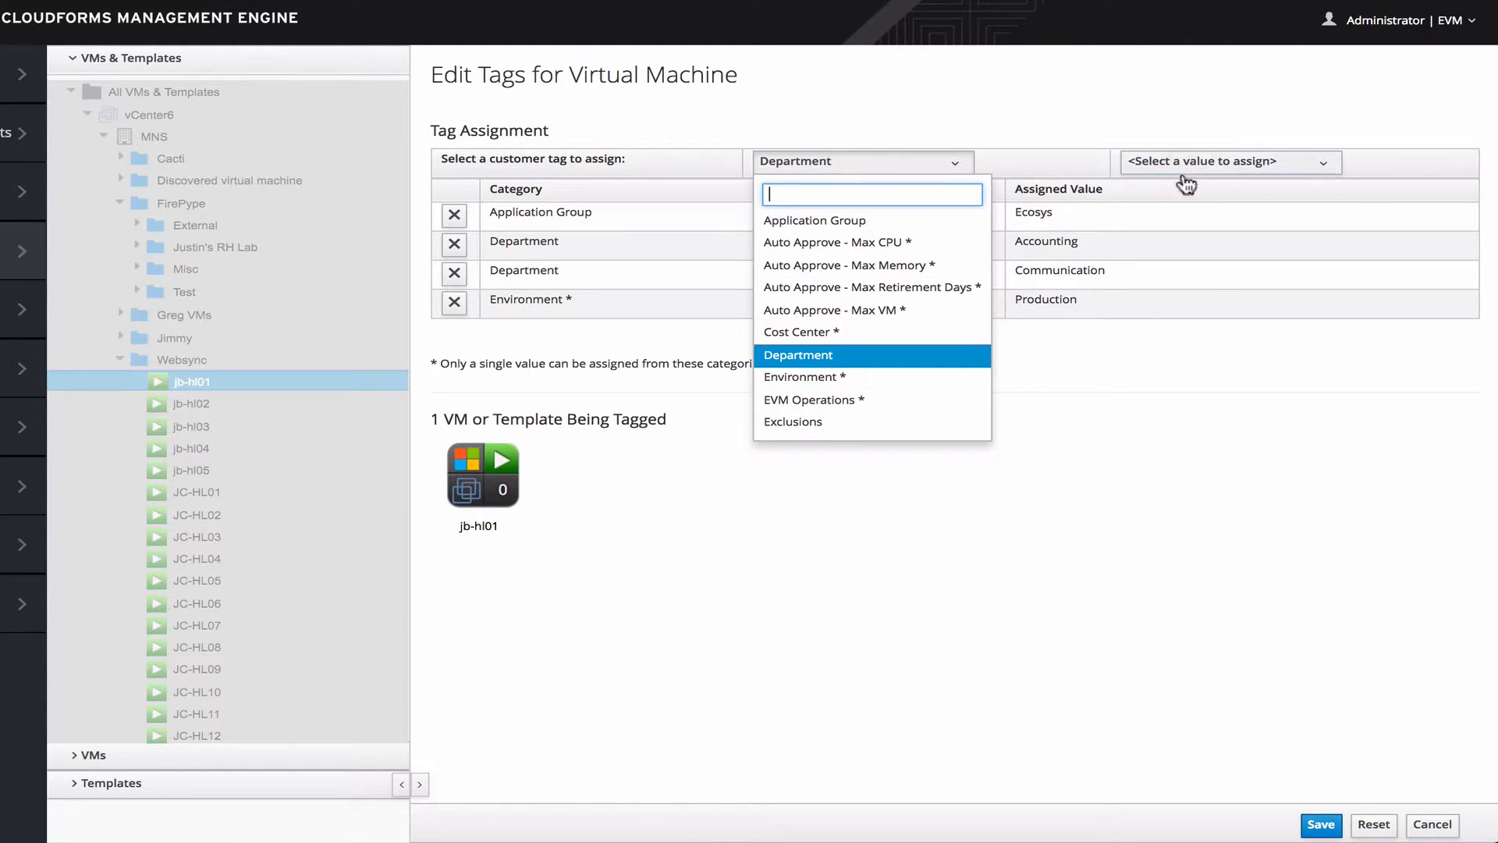
click(1351, 382)
click(1437, 828)
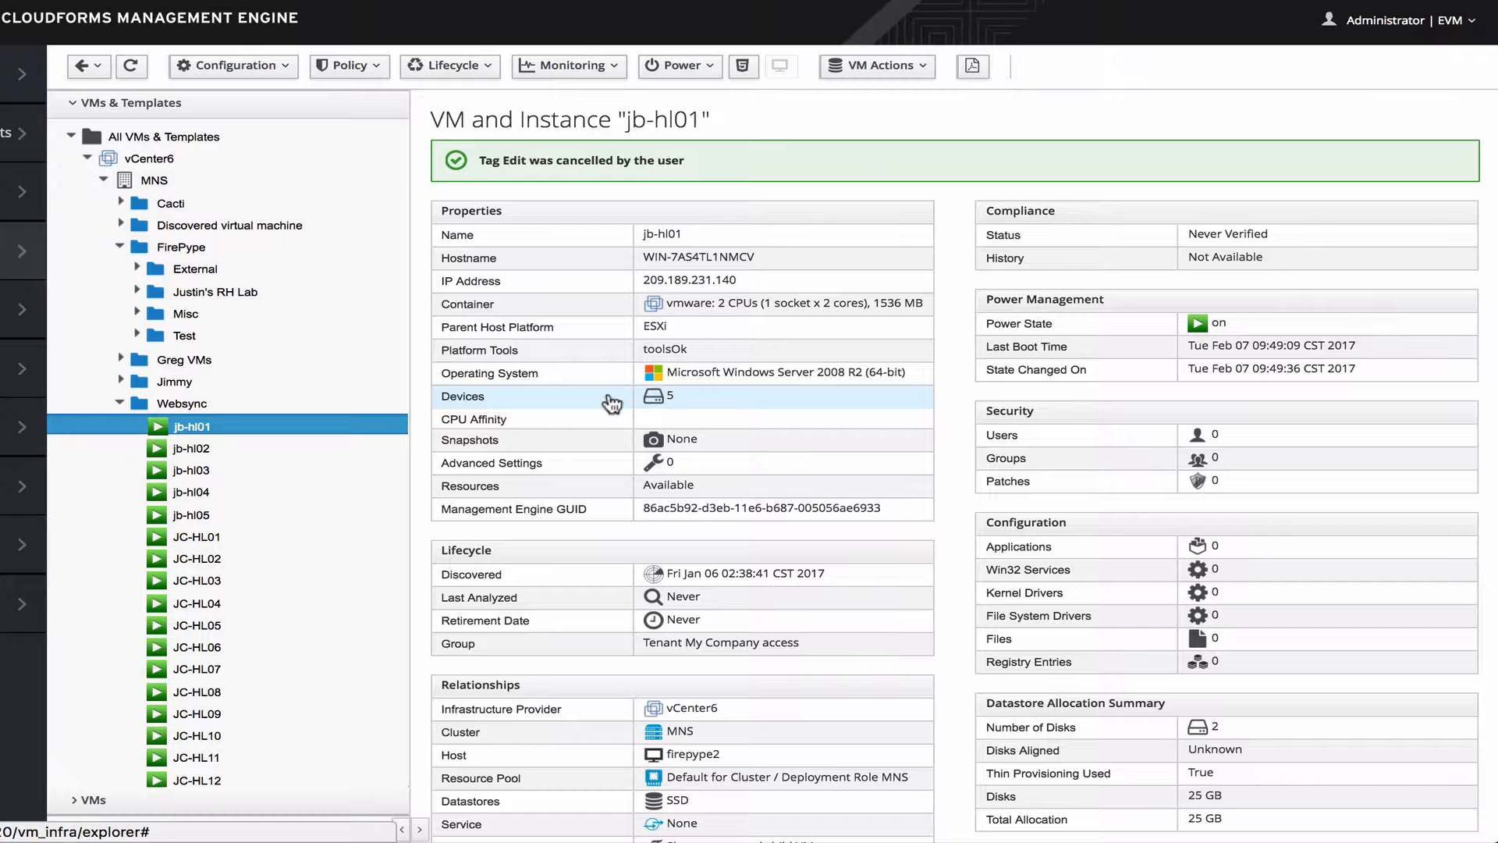
Select the virtual machines jb-hl01 through jb-hl05 in the Websync folder and open tag editing for all five
click(181, 403)
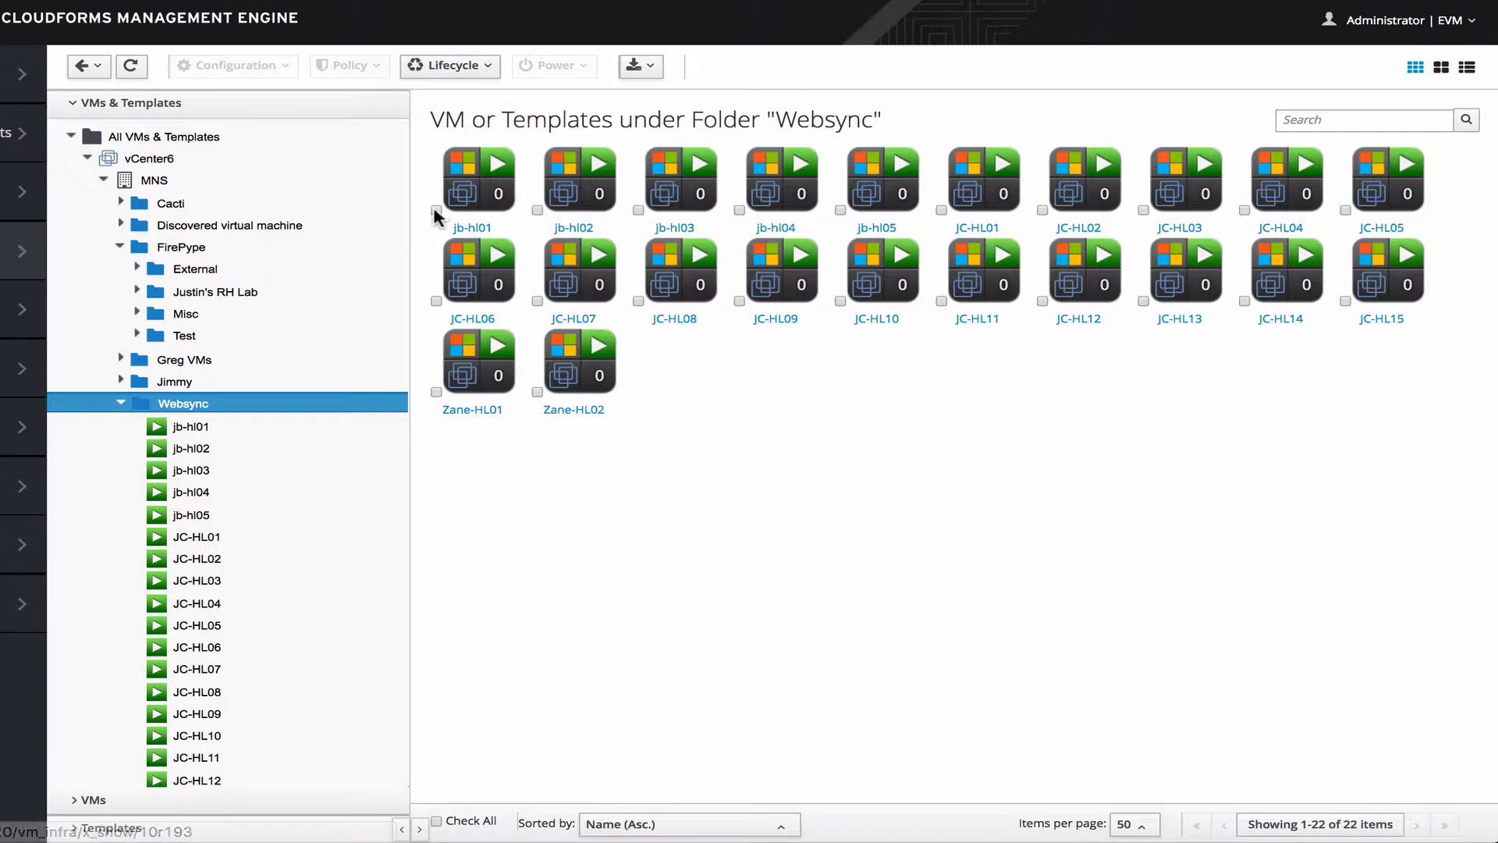
click(436, 210)
click(537, 210)
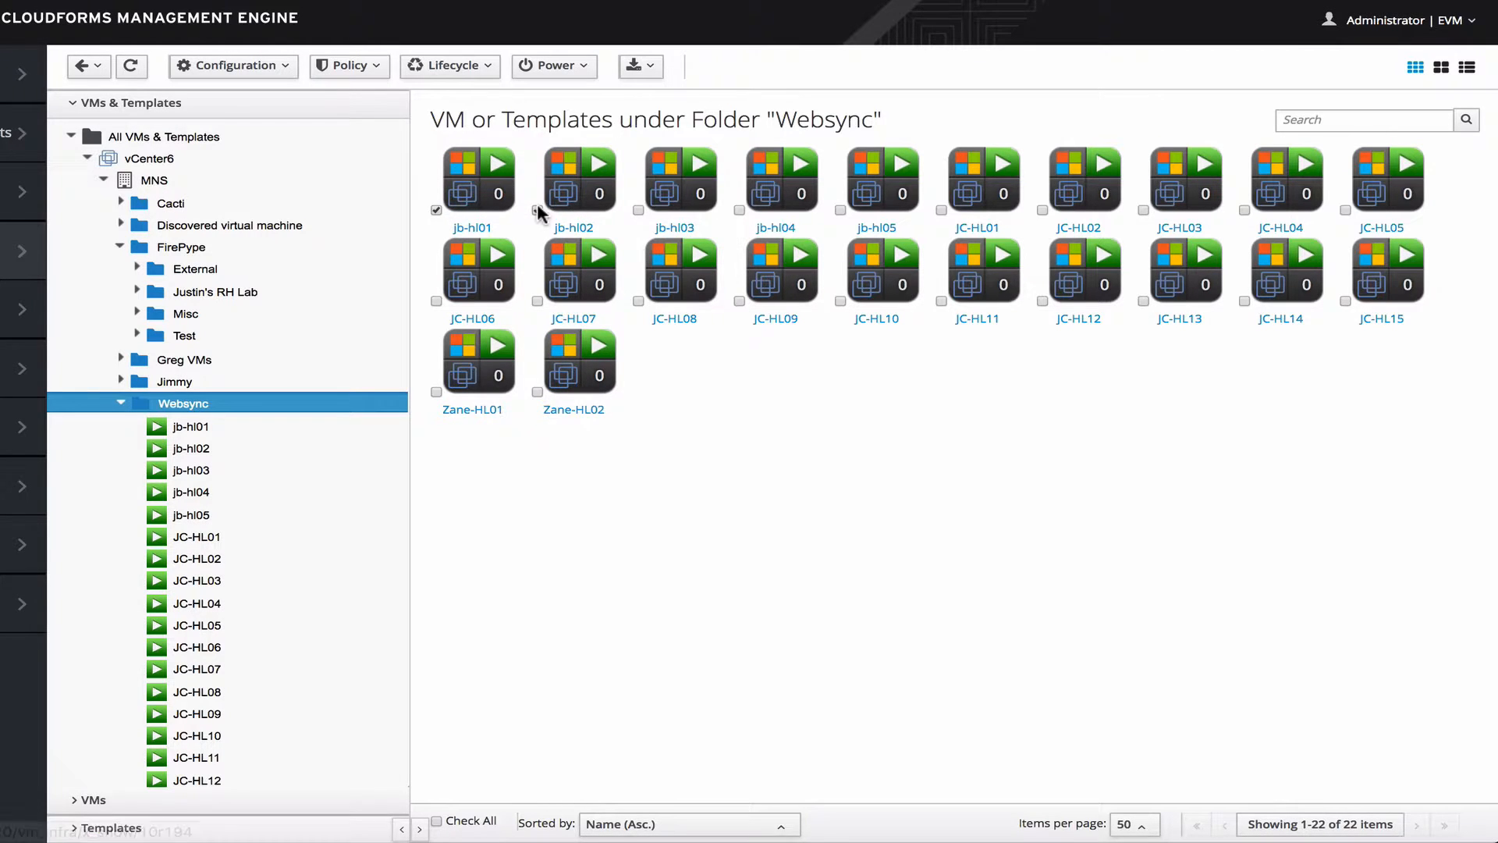
click(639, 208)
click(739, 209)
click(840, 210)
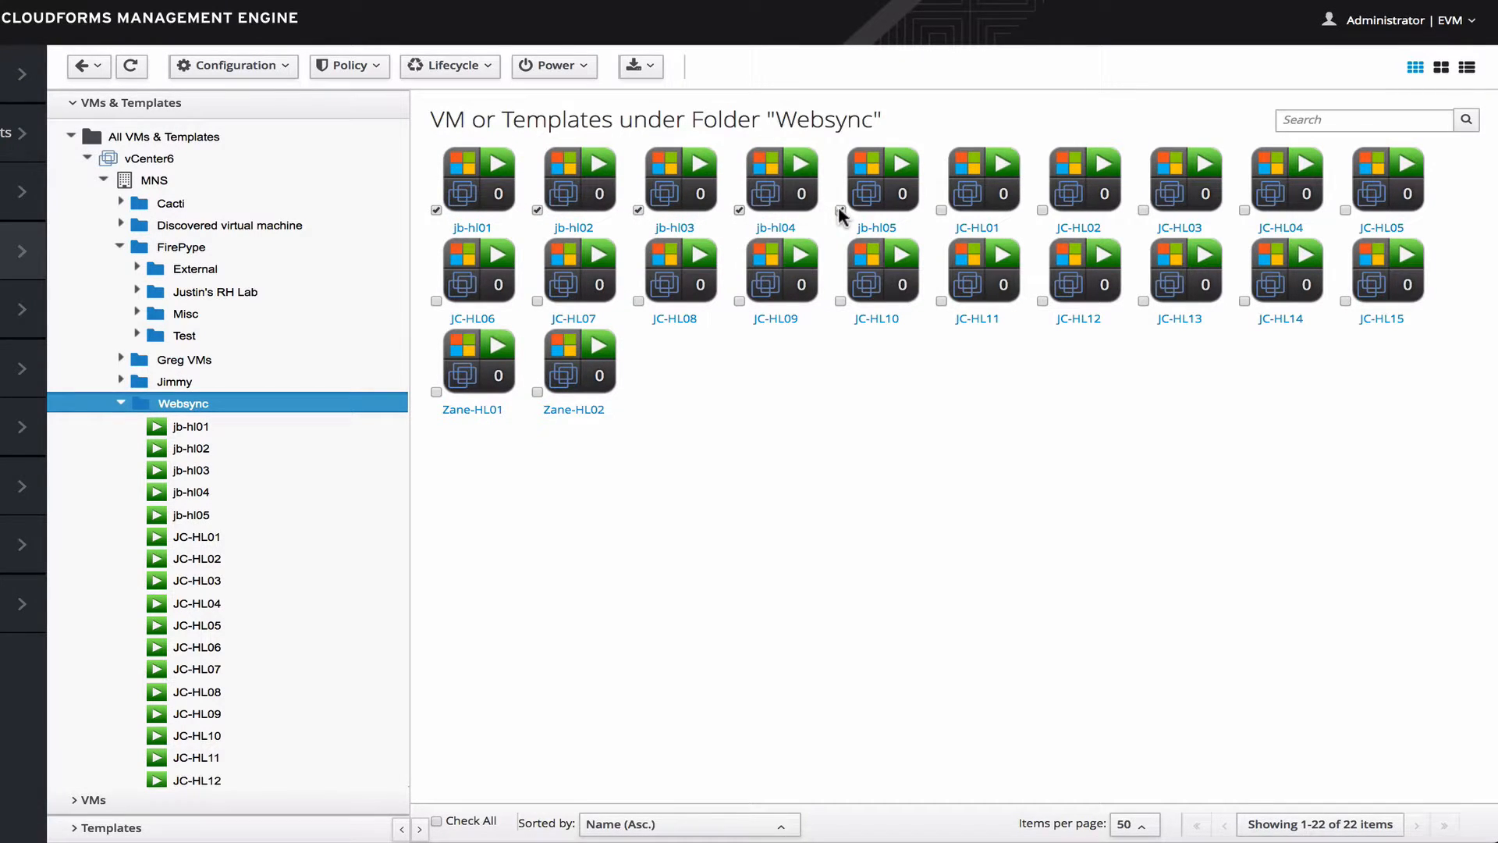
click(351, 68)
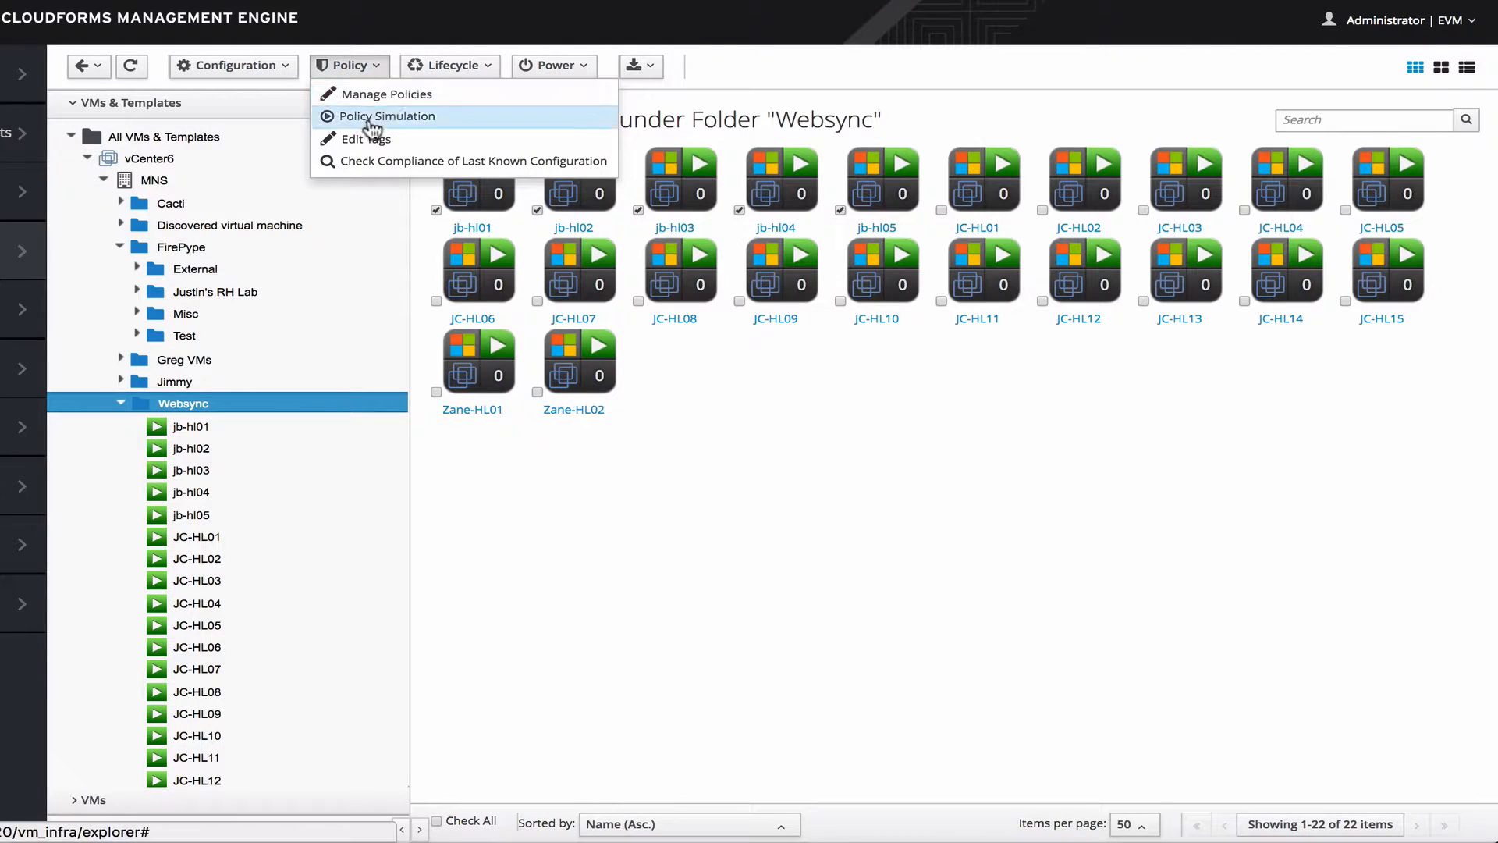
click(376, 140)
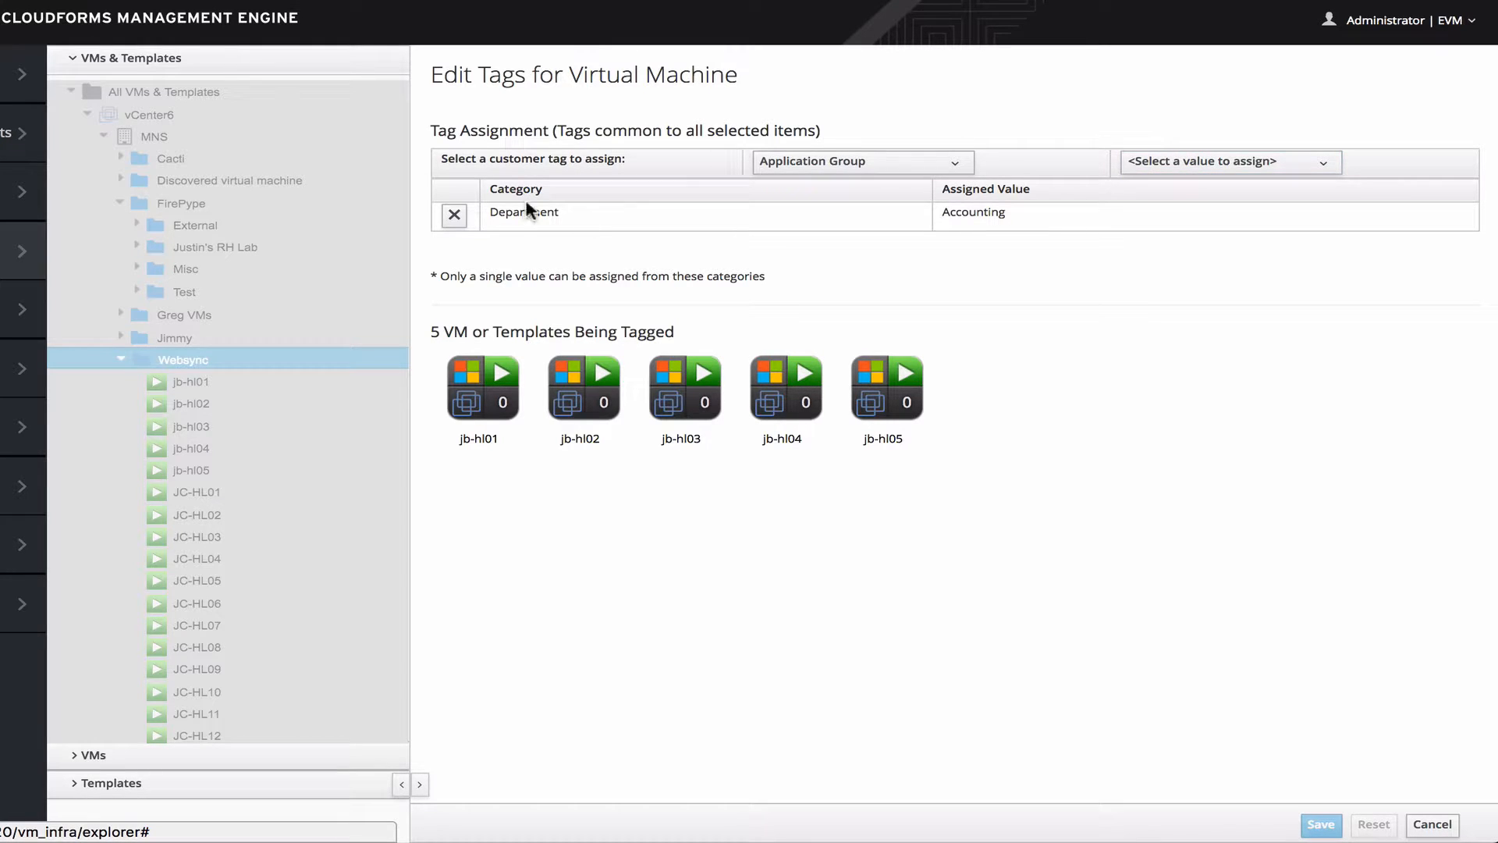
Try removing and reassigning the Department tag Accounting for the five selected virtual machines, and cancel the tag edit
click(455, 216)
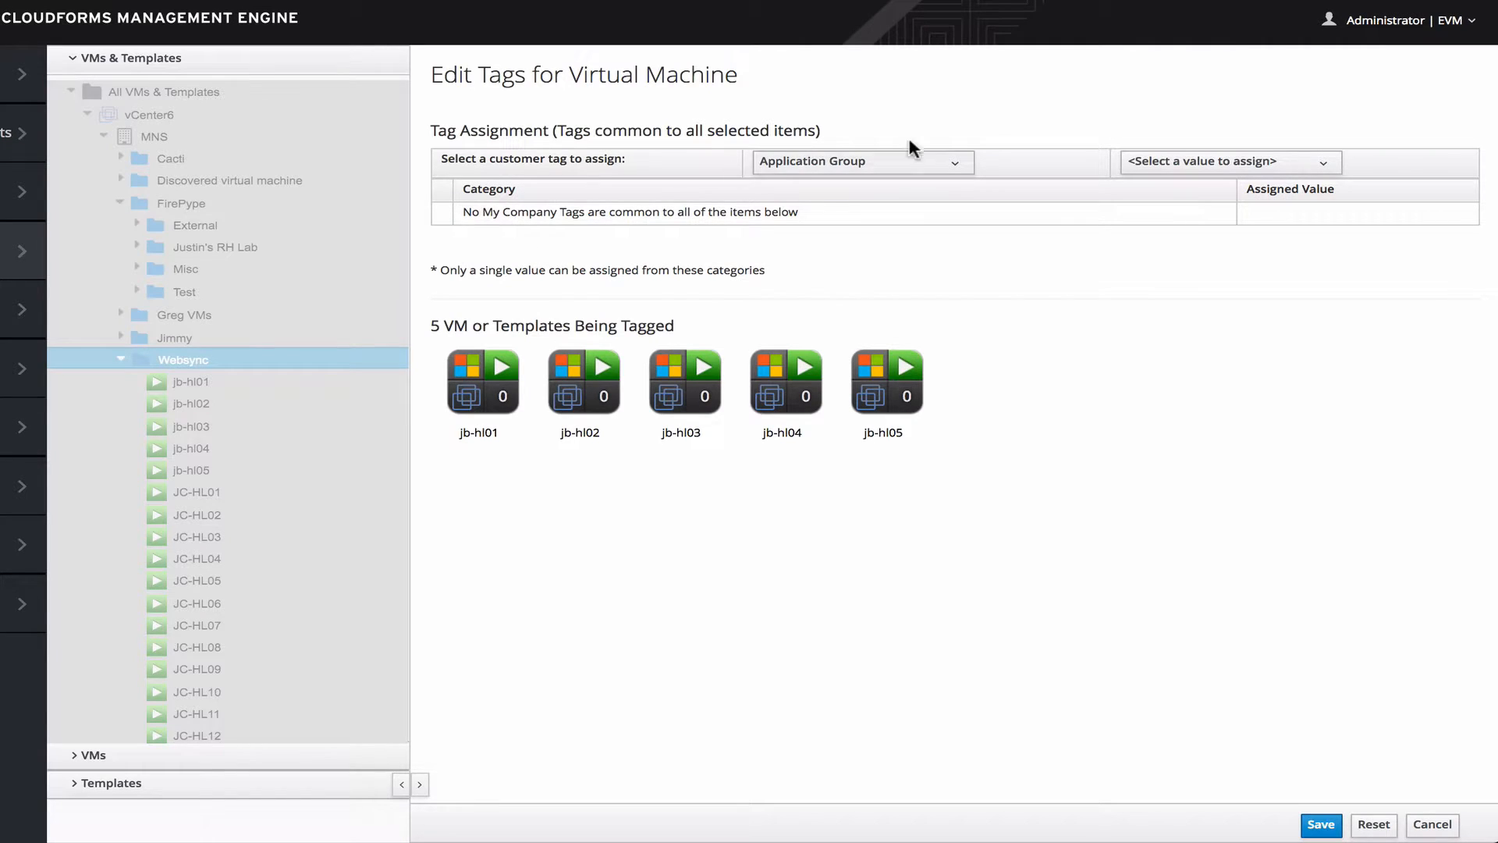
click(924, 168)
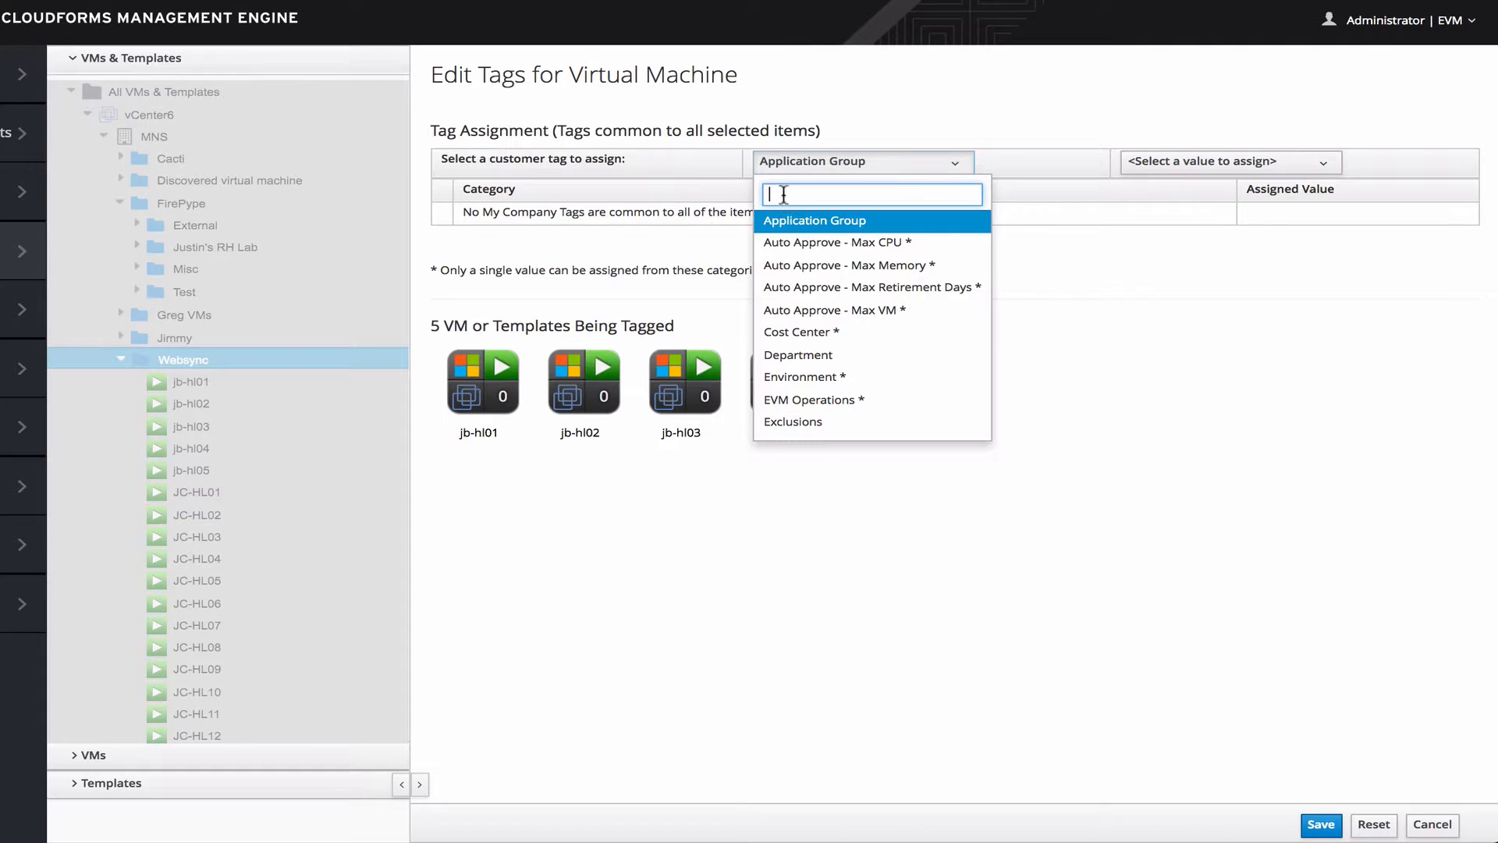
click(812, 355)
click(1268, 167)
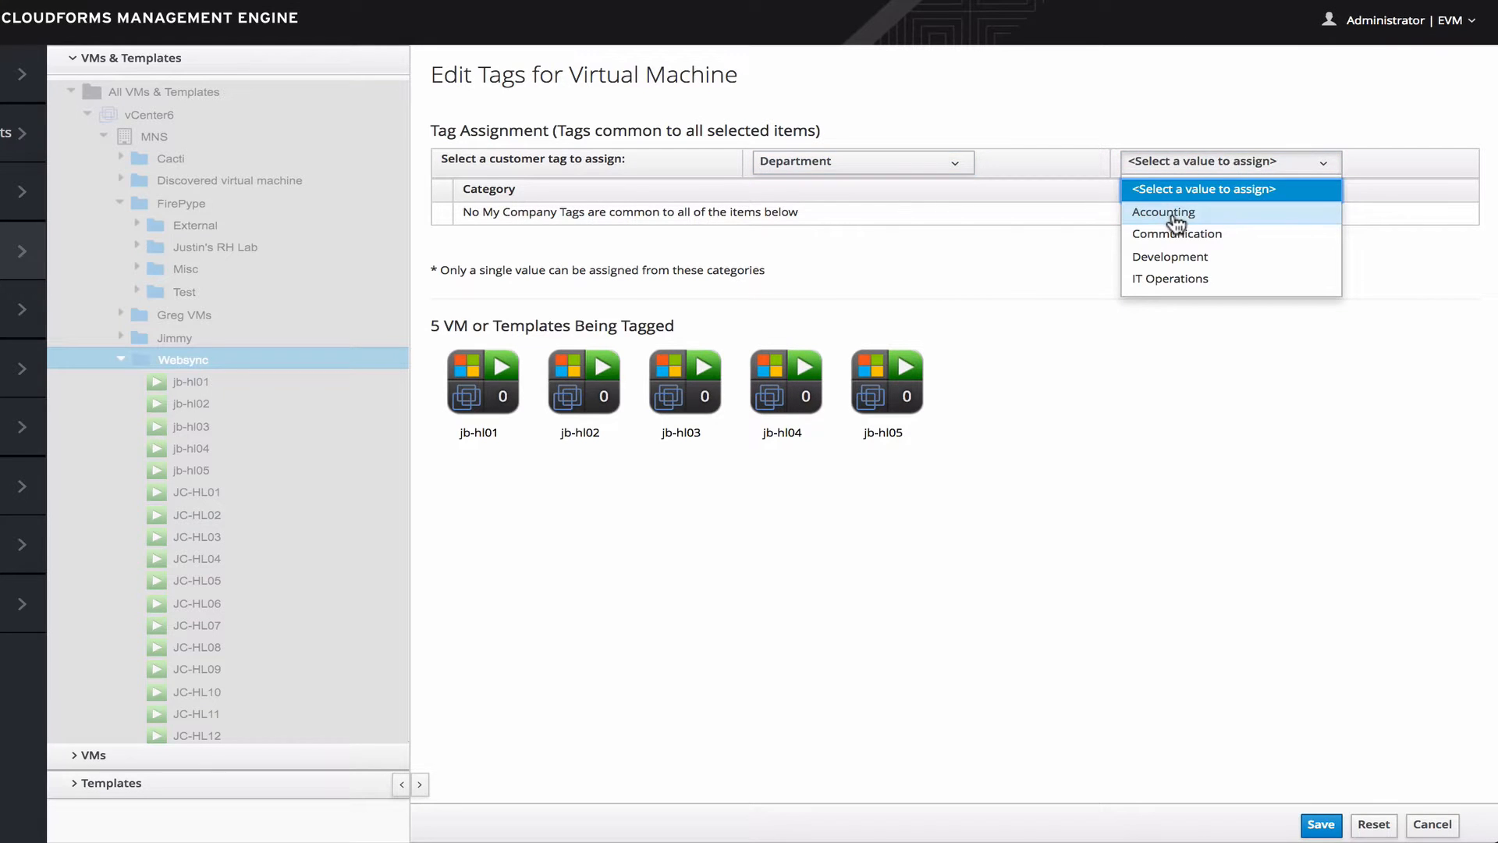
click(1174, 218)
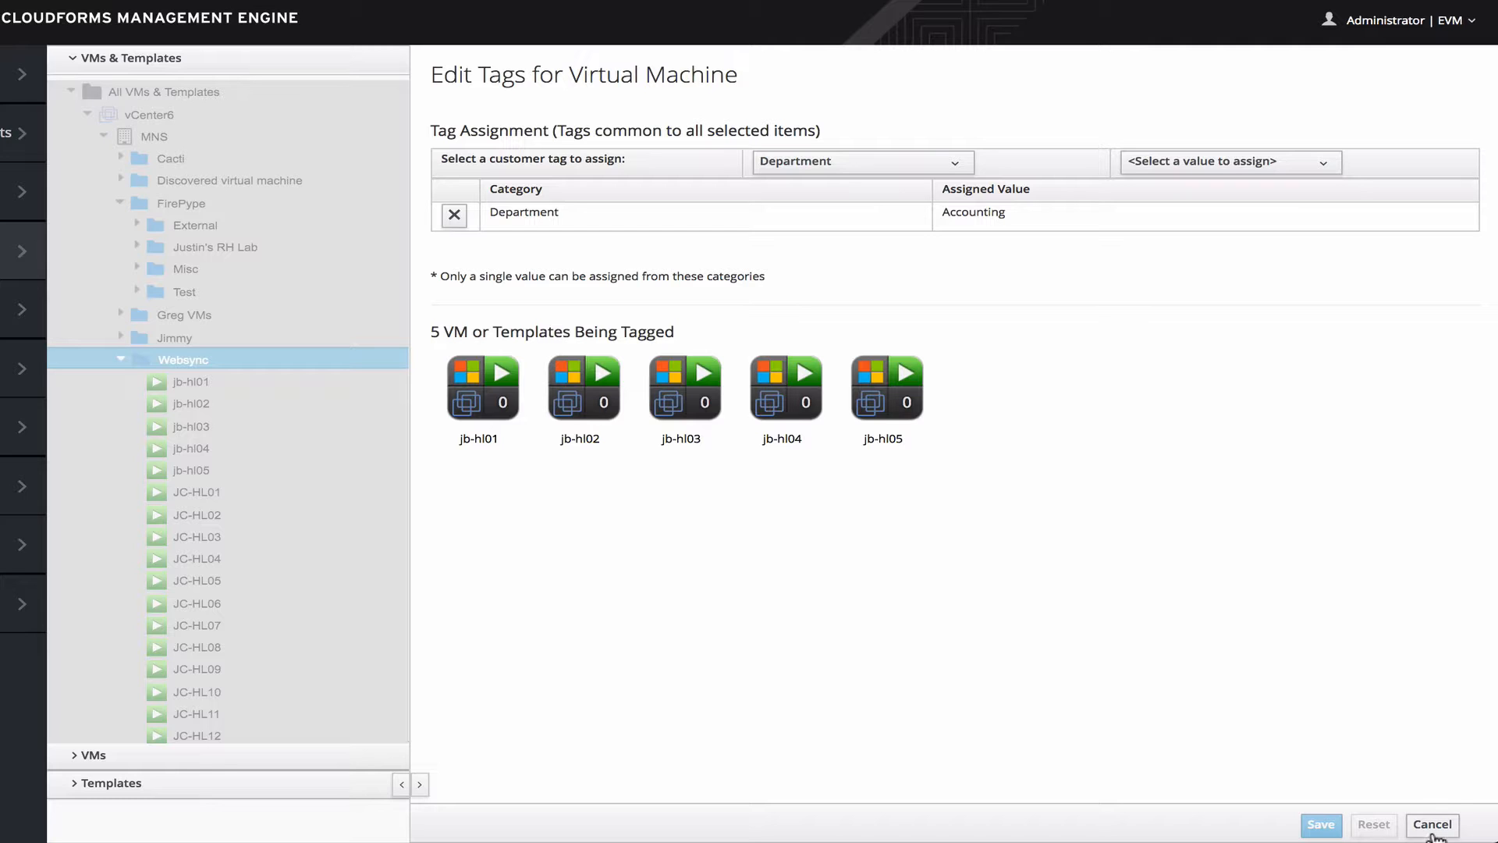
click(1432, 825)
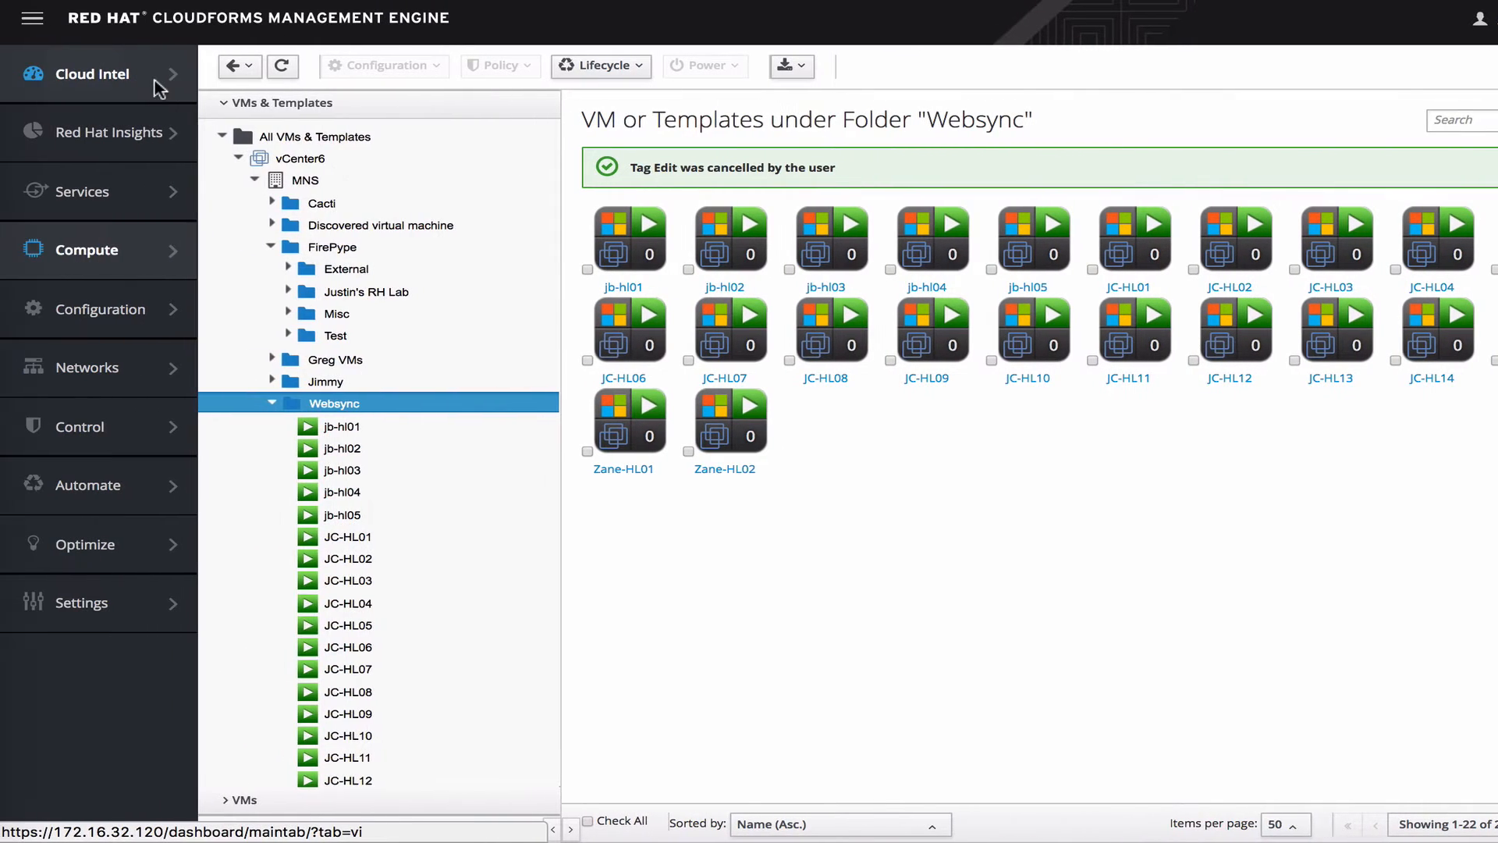
Open the Chargeback area of Cloud Intel
mouse_move(156, 86)
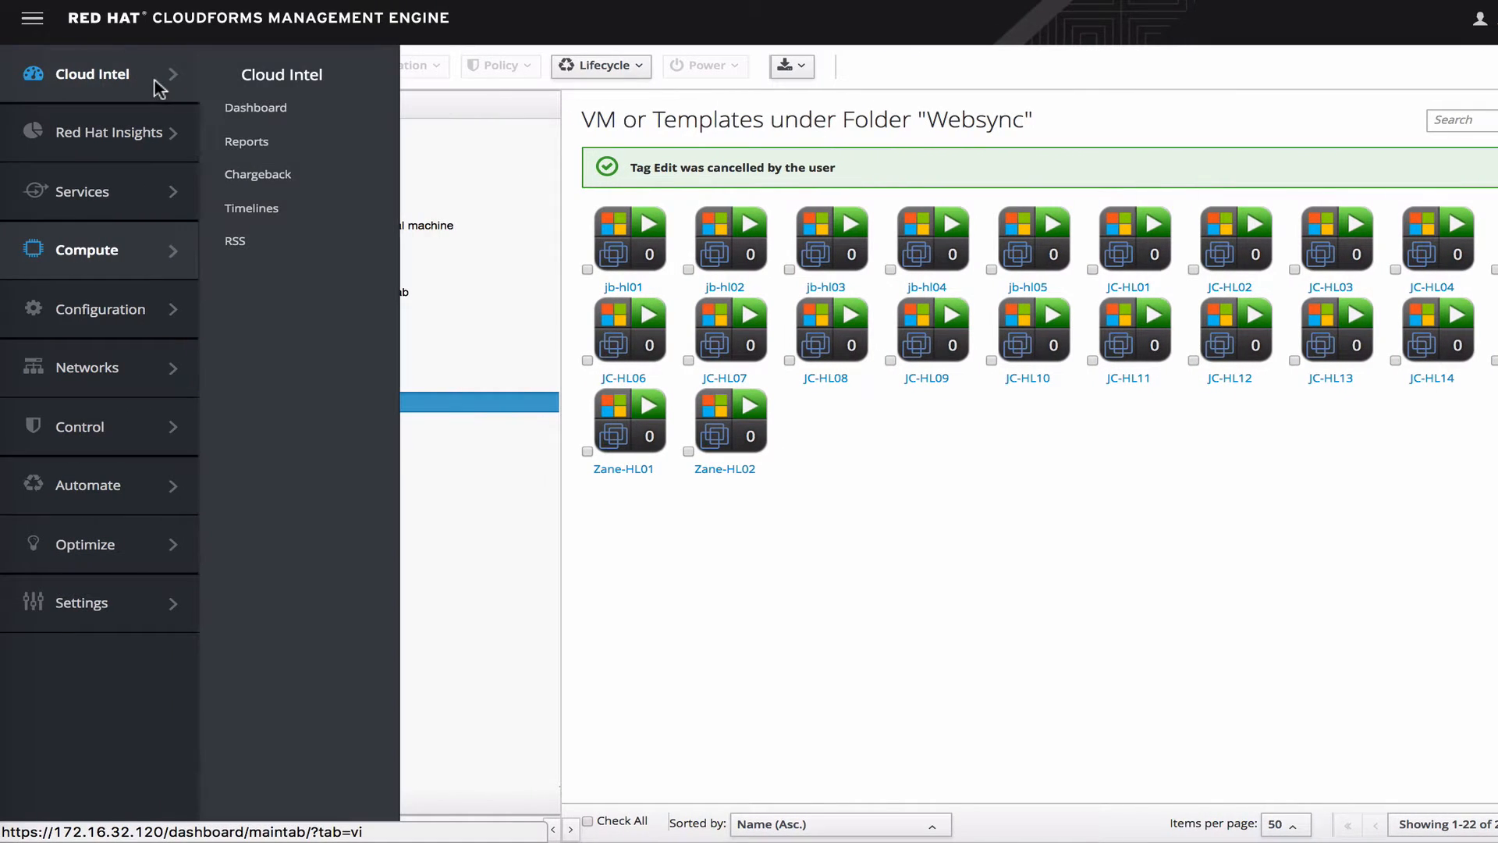
click(270, 187)
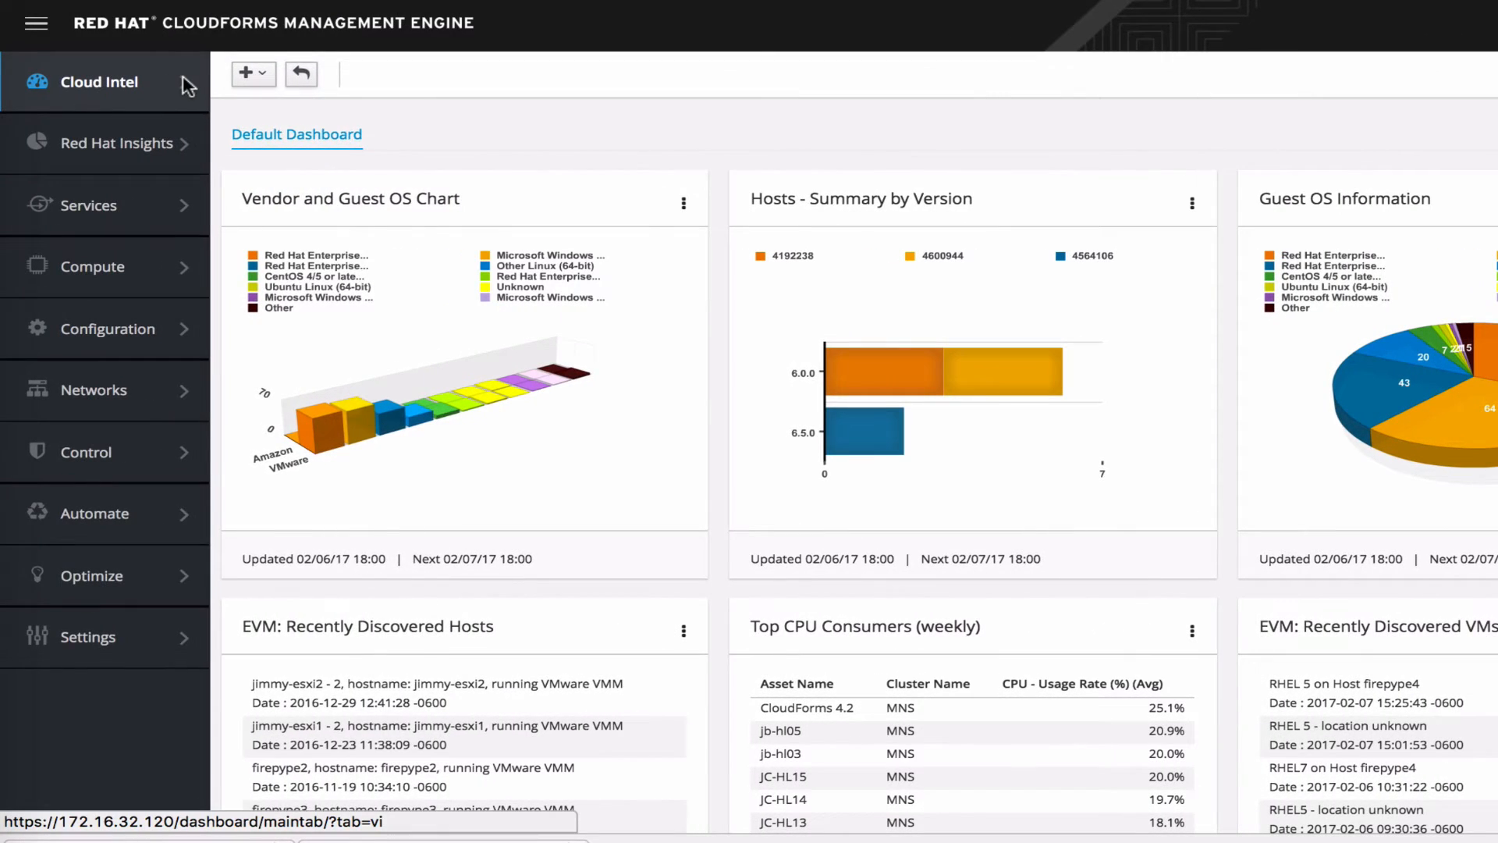
Go to the Cloud Intel reports area and start adding a new report-type dashboard widget
mouse_move(181, 87)
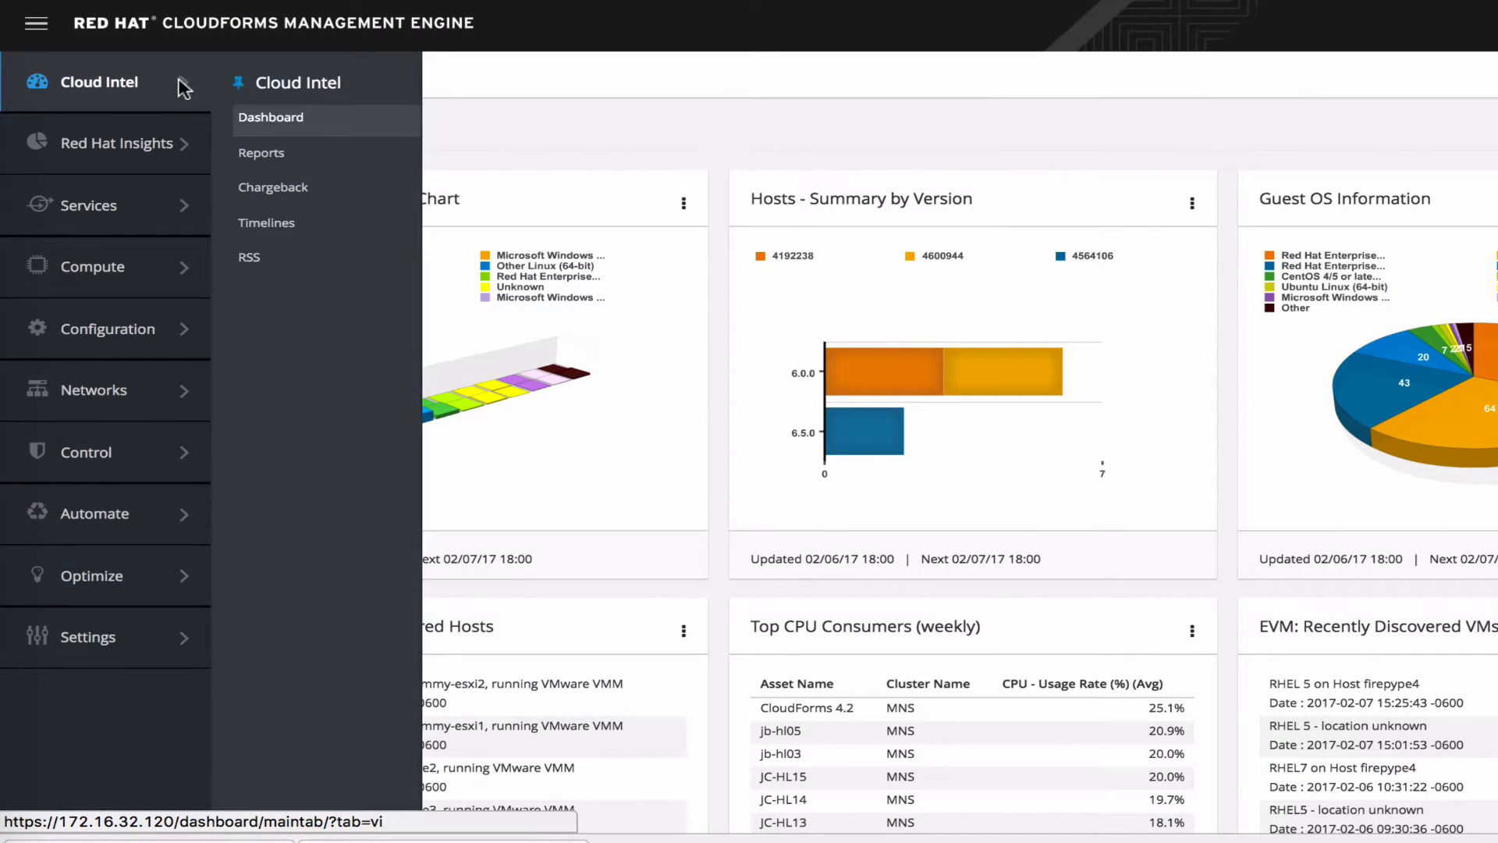
click(260, 154)
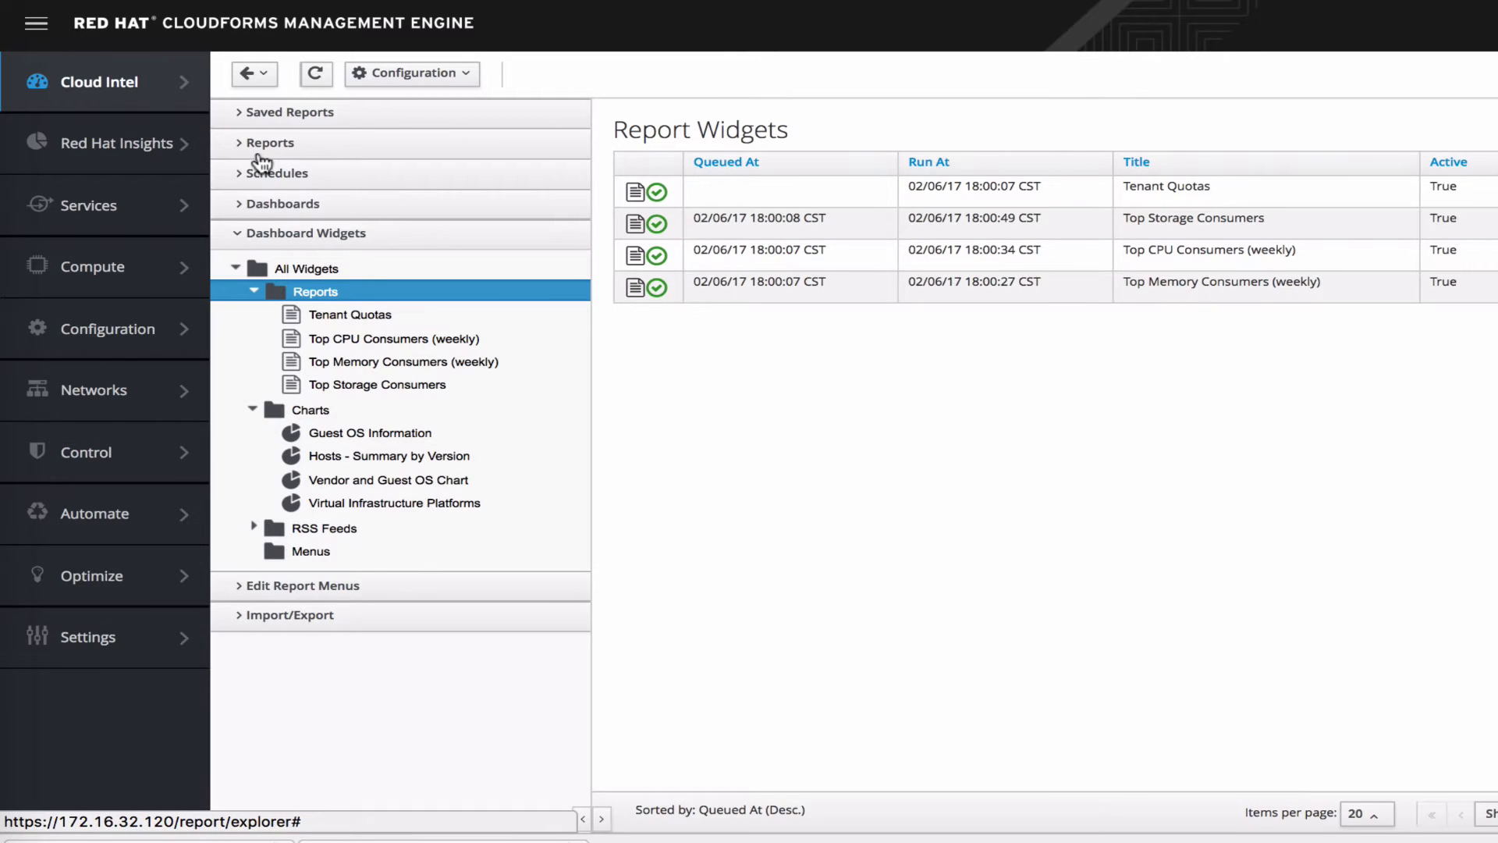
click(436, 76)
click(433, 105)
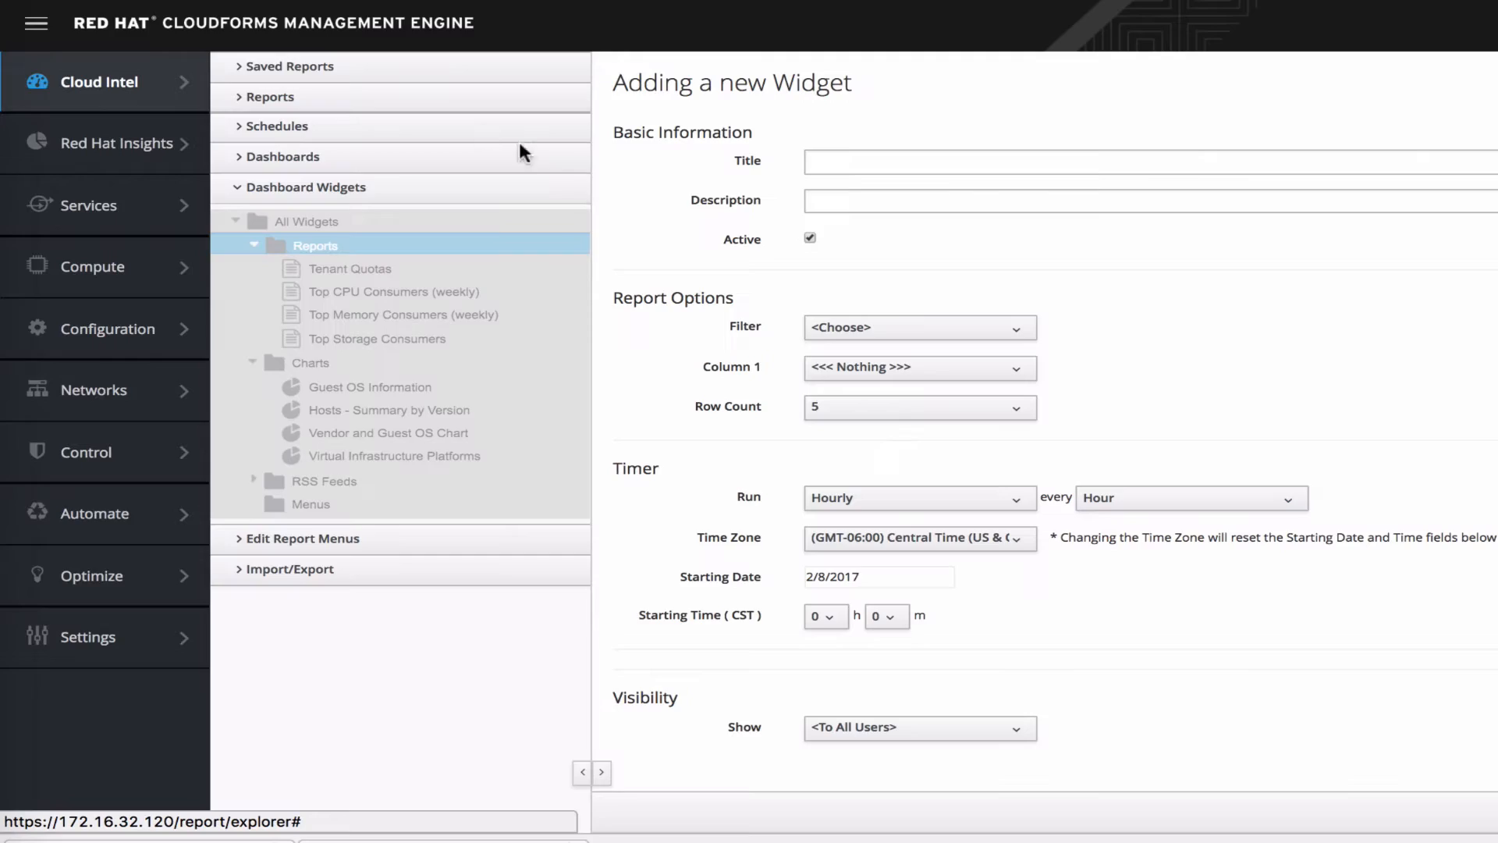
Enter Accounting Chargeback as both the title and the description of the new widget
click(715, 165)
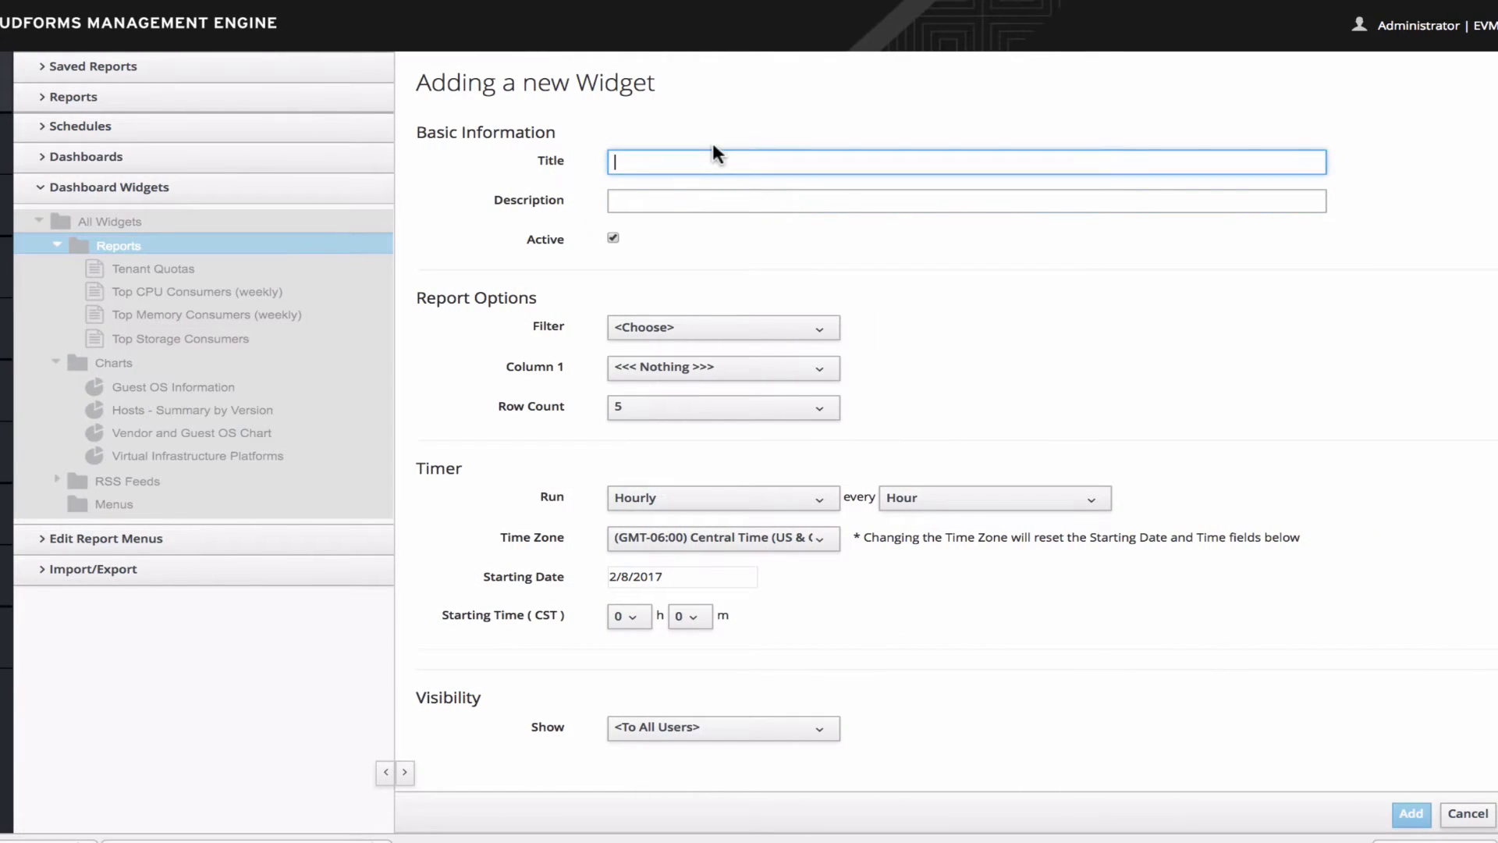
text(Accounting Chargeback)
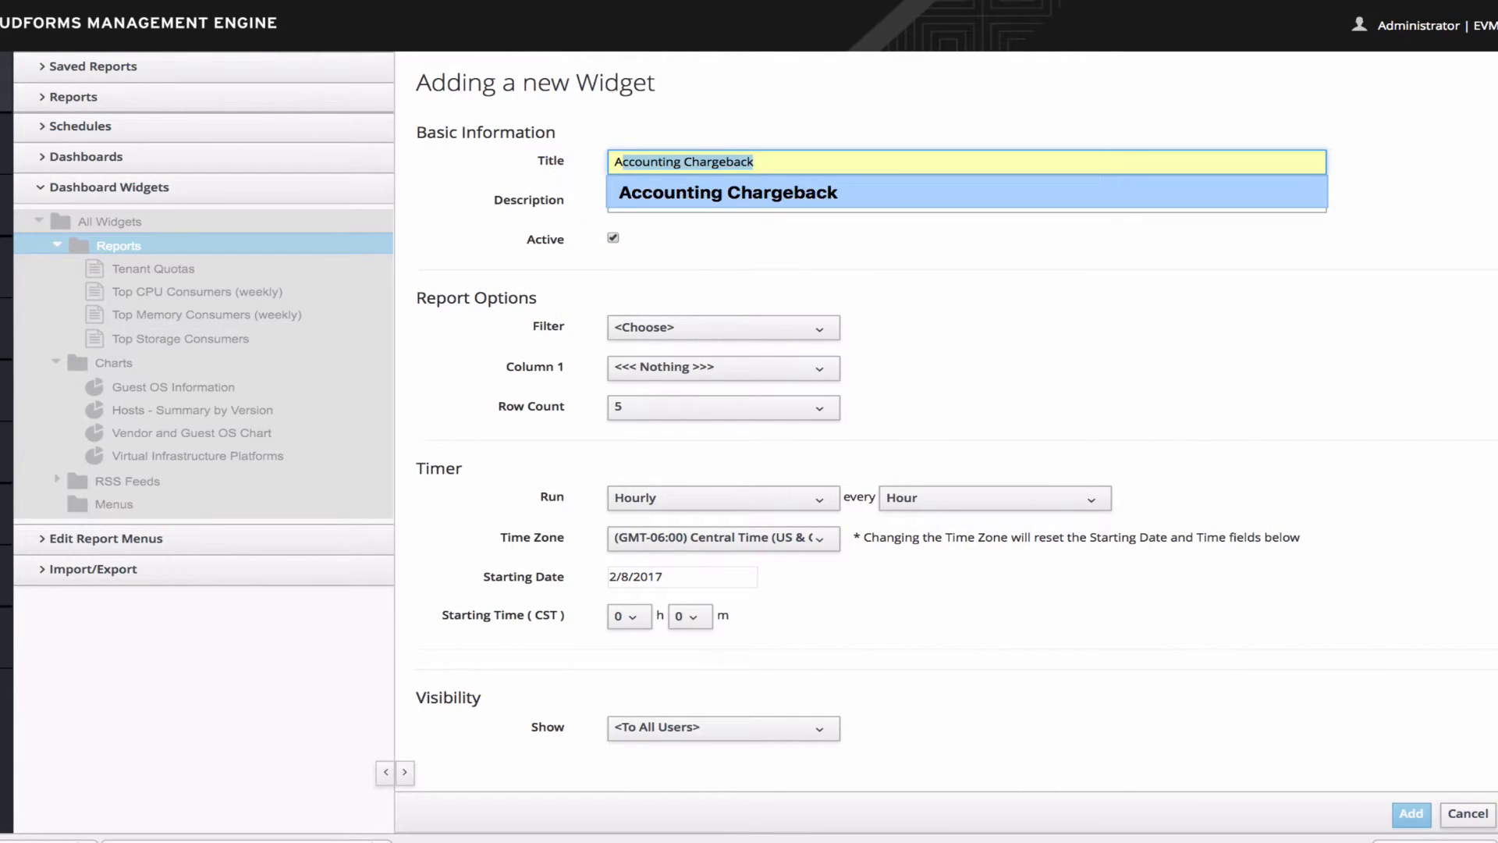
click(679, 195)
click(680, 204)
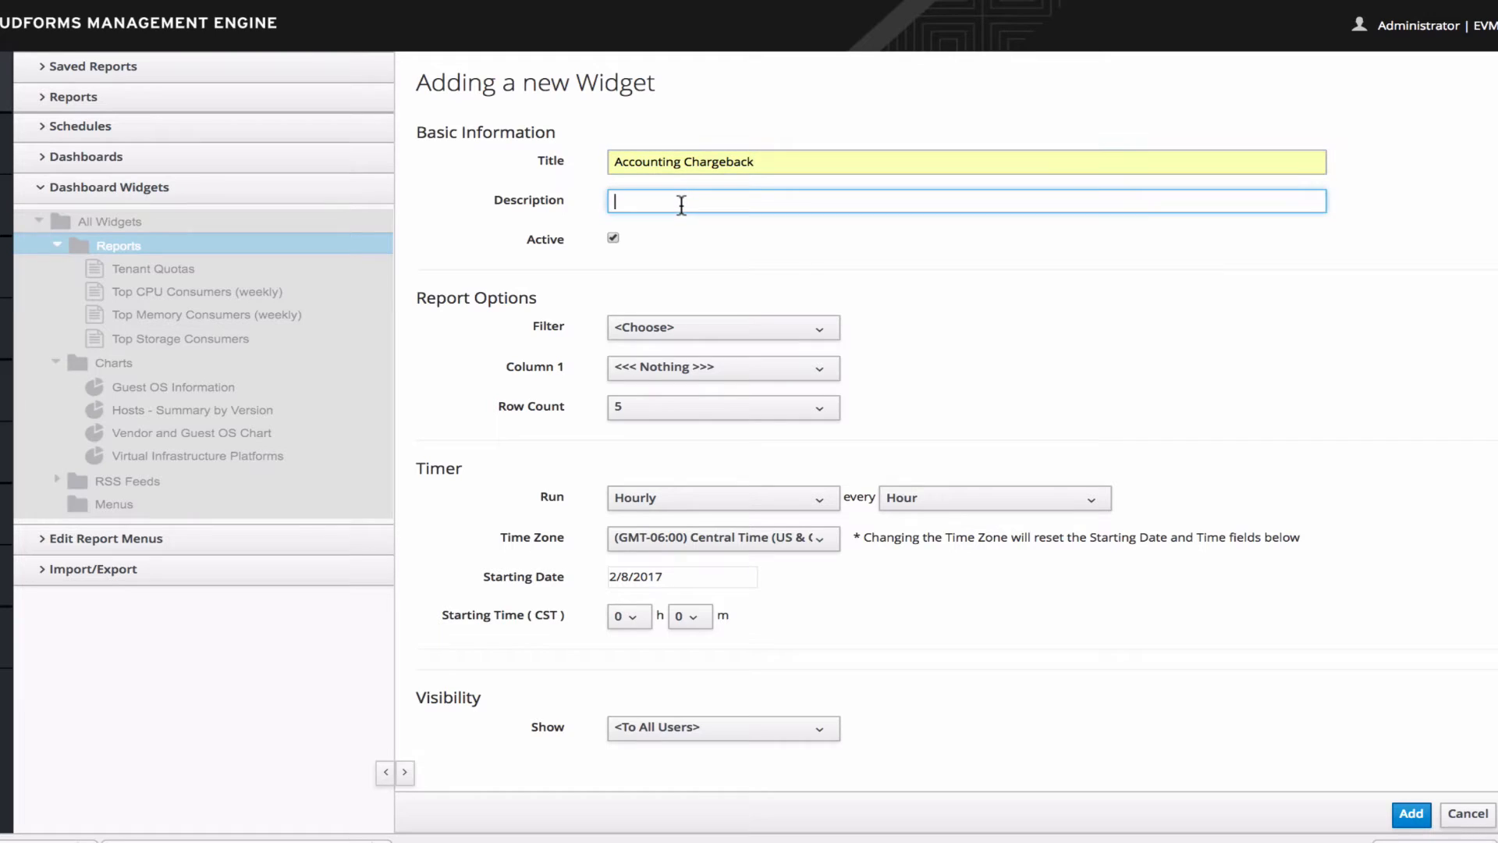
key(Down)
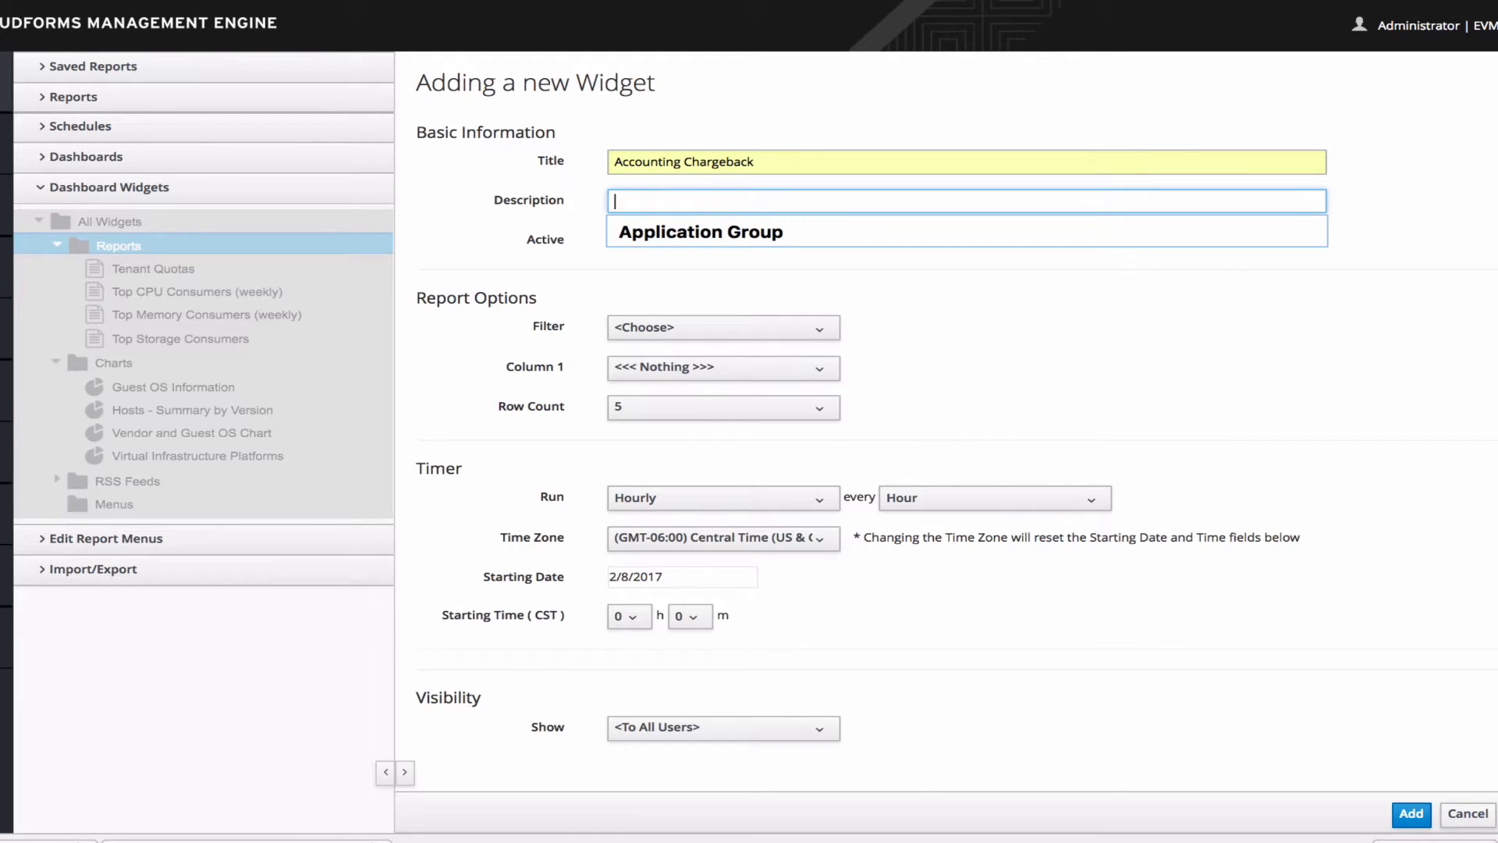
key(Down)
key(Escape)
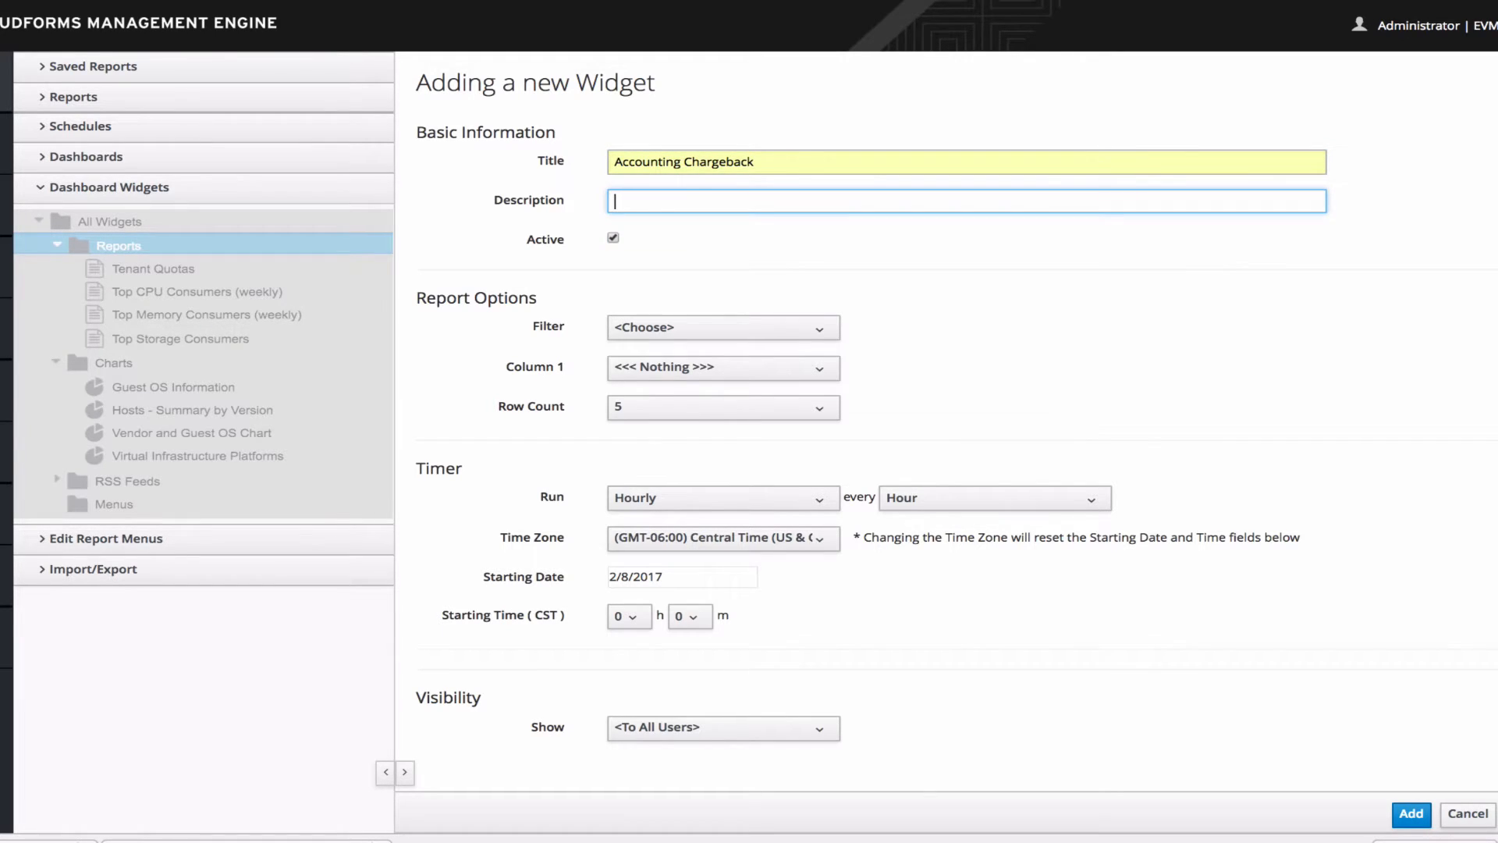
text(Accounting Chargeback)
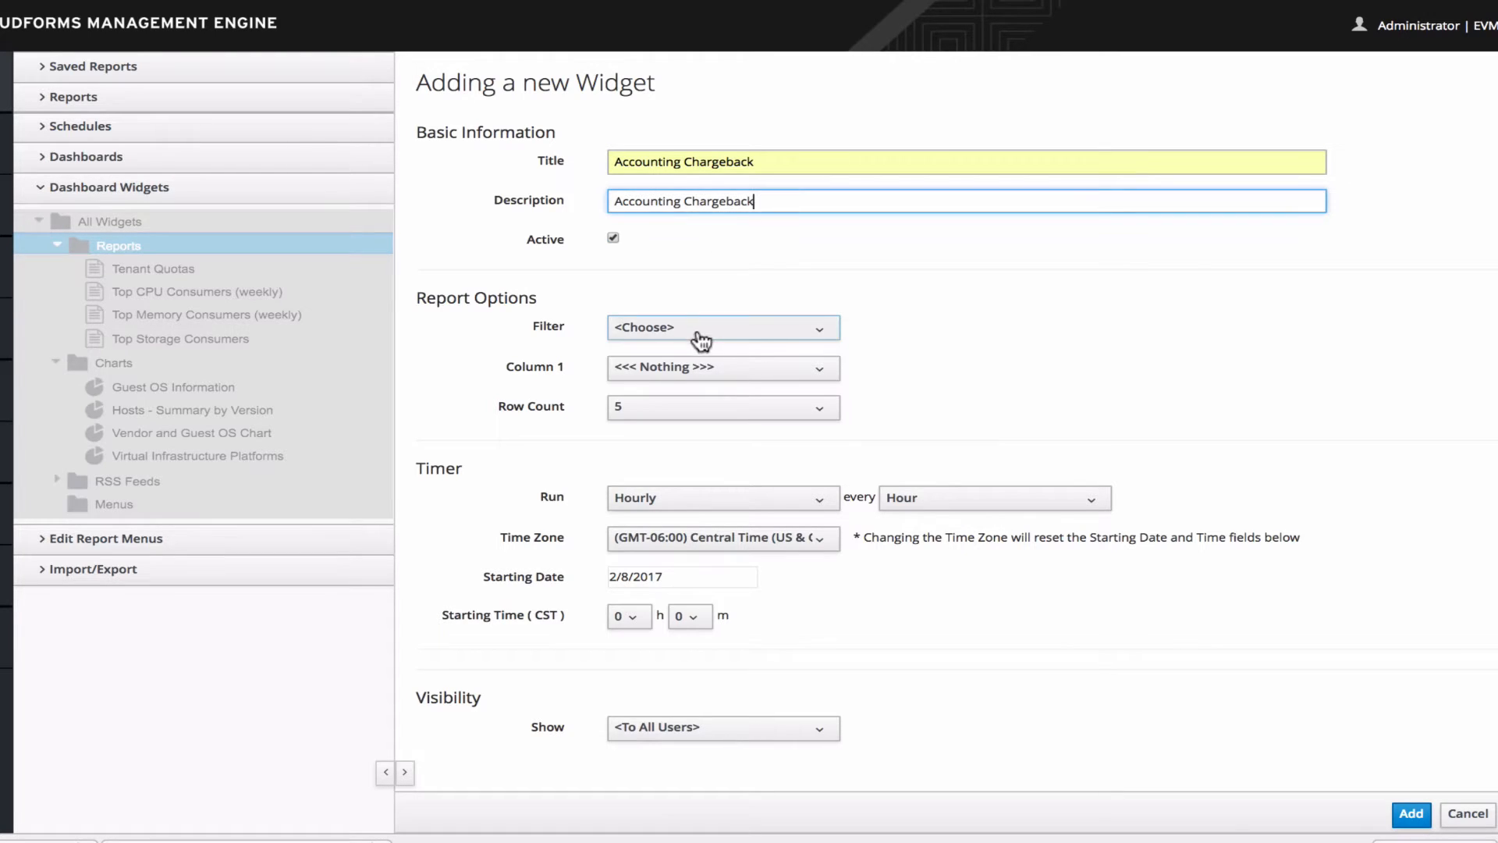
Set the widget's report filter to My Company (All EVM Groups), Custom, Accounting Chargeback
click(701, 337)
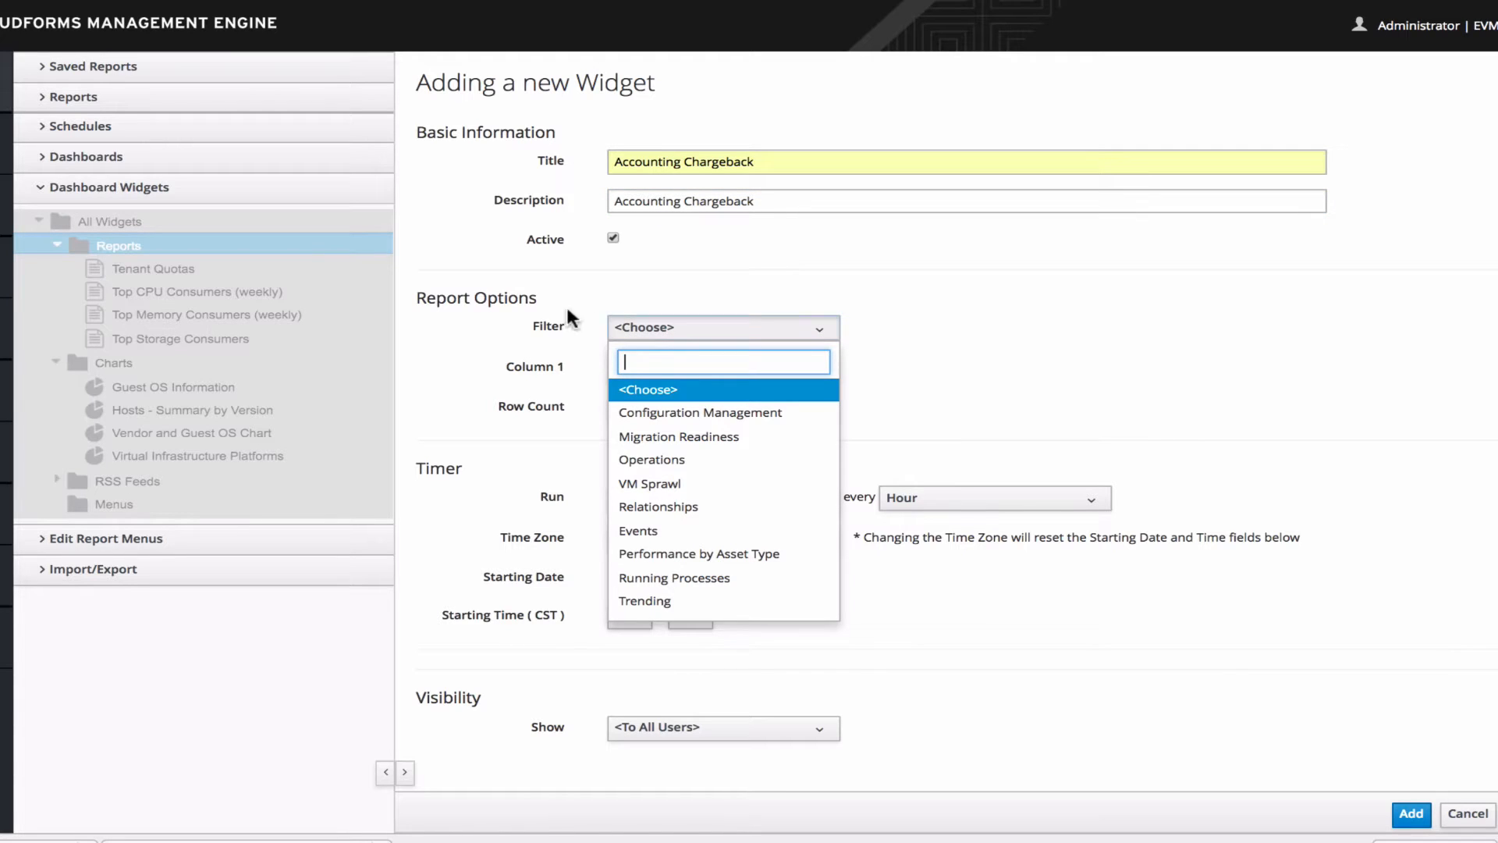
scroll(753, 476, down, 2)
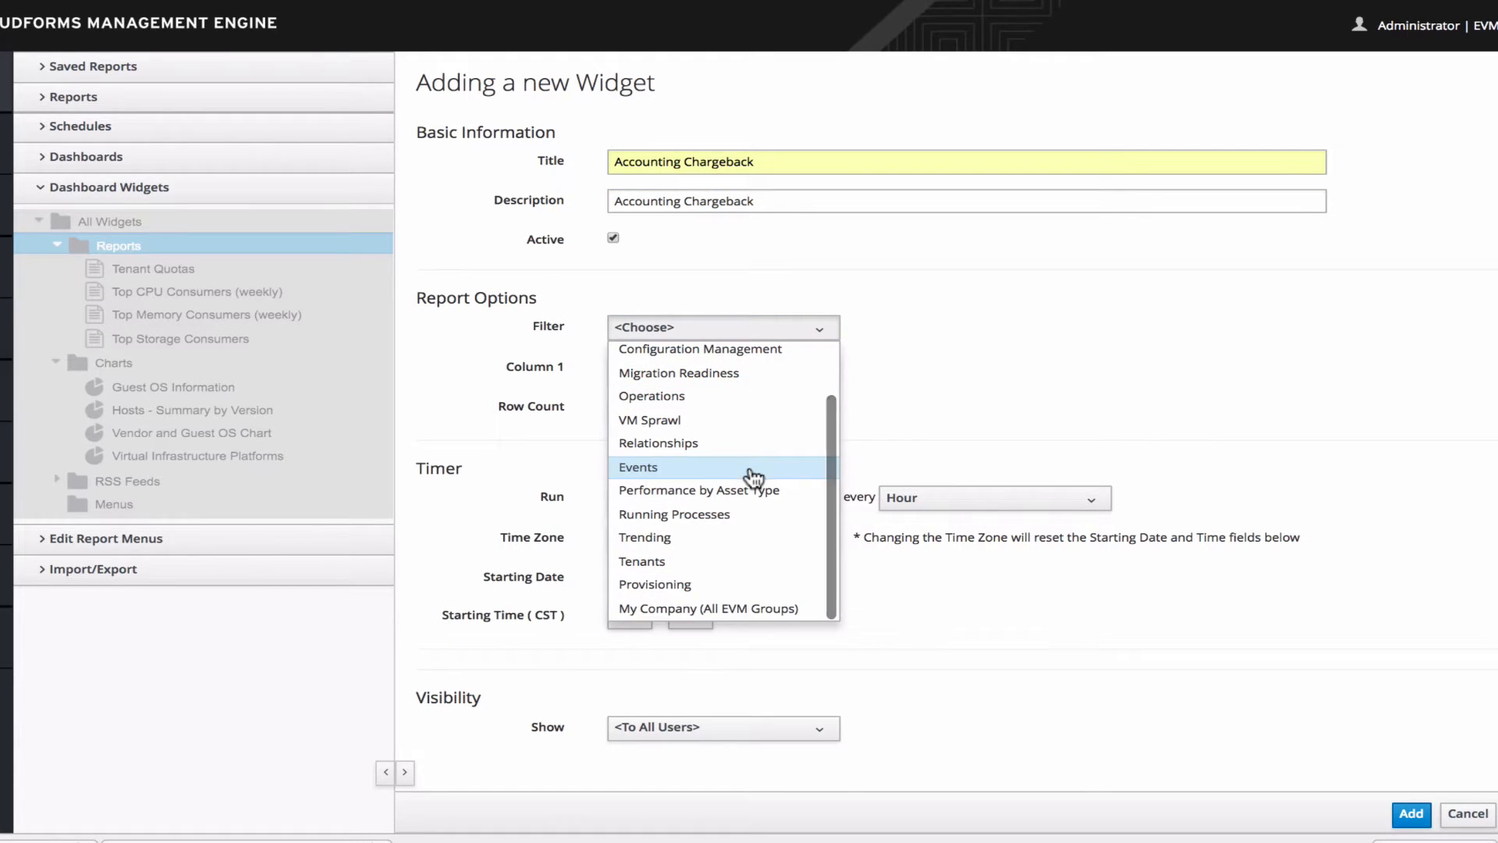
click(653, 610)
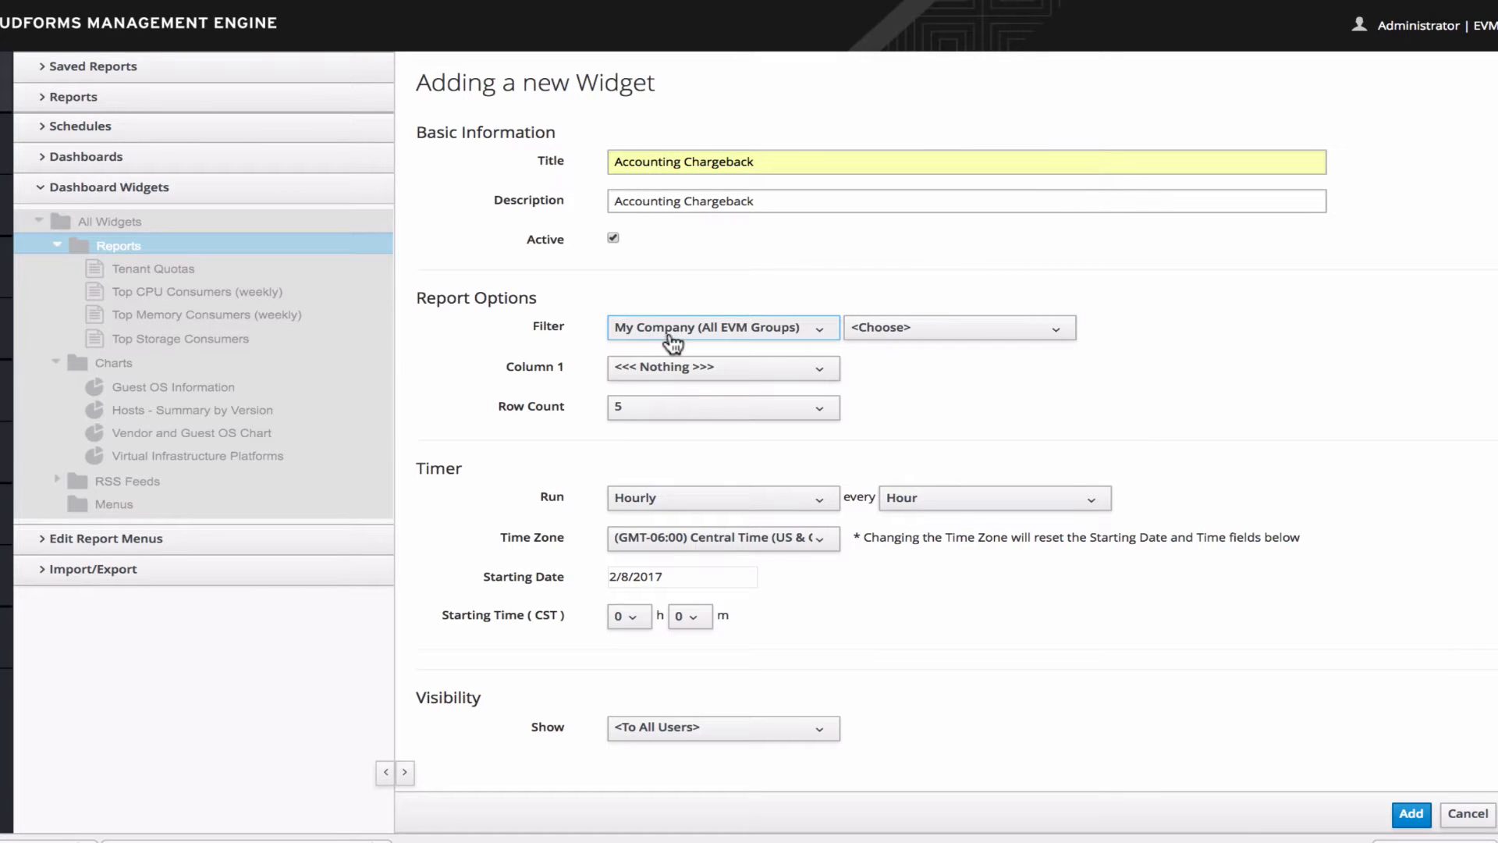
click(911, 333)
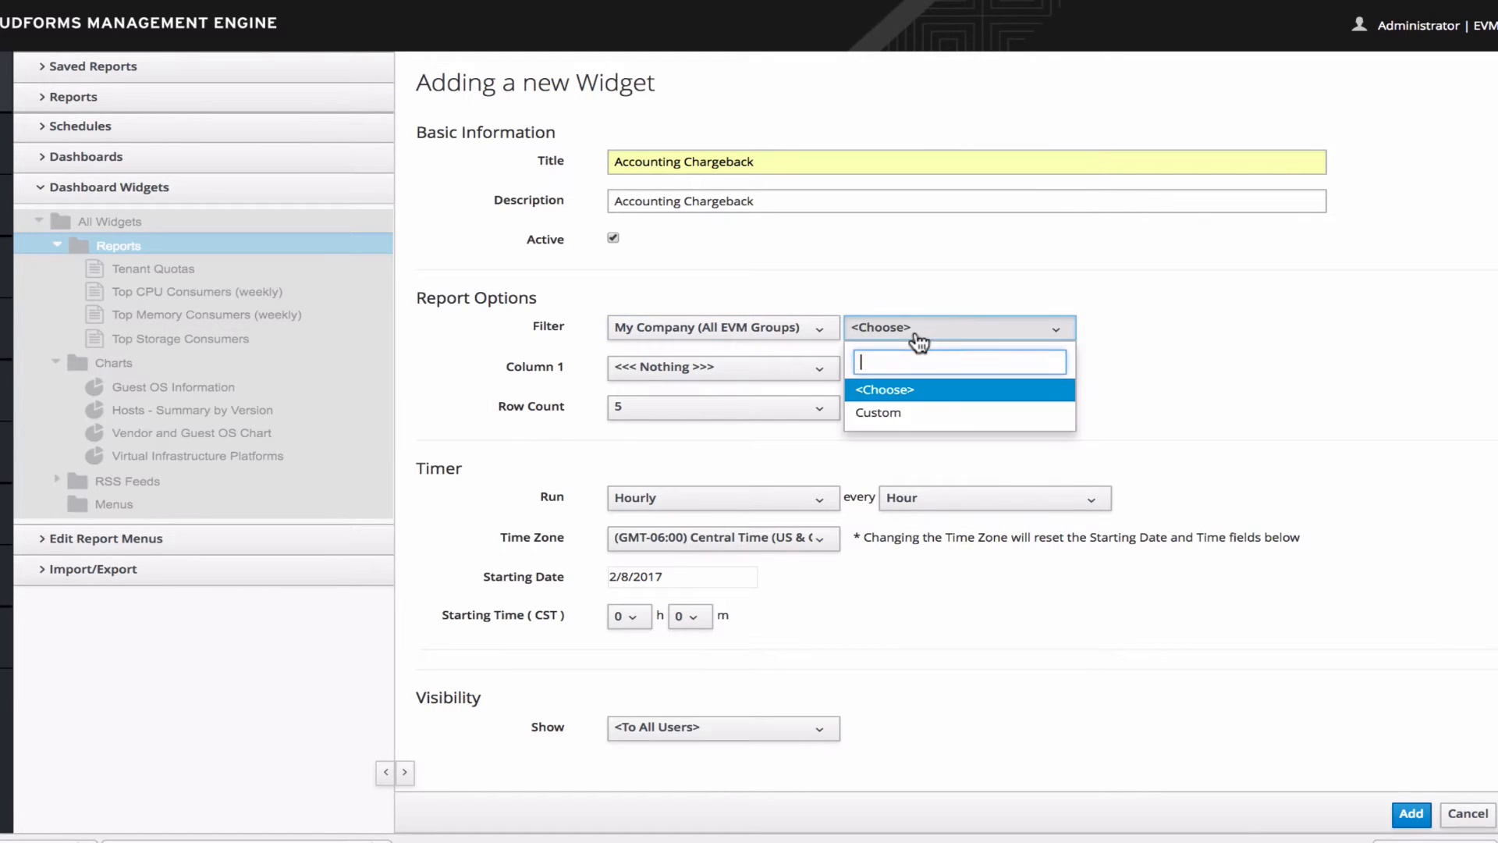
click(910, 414)
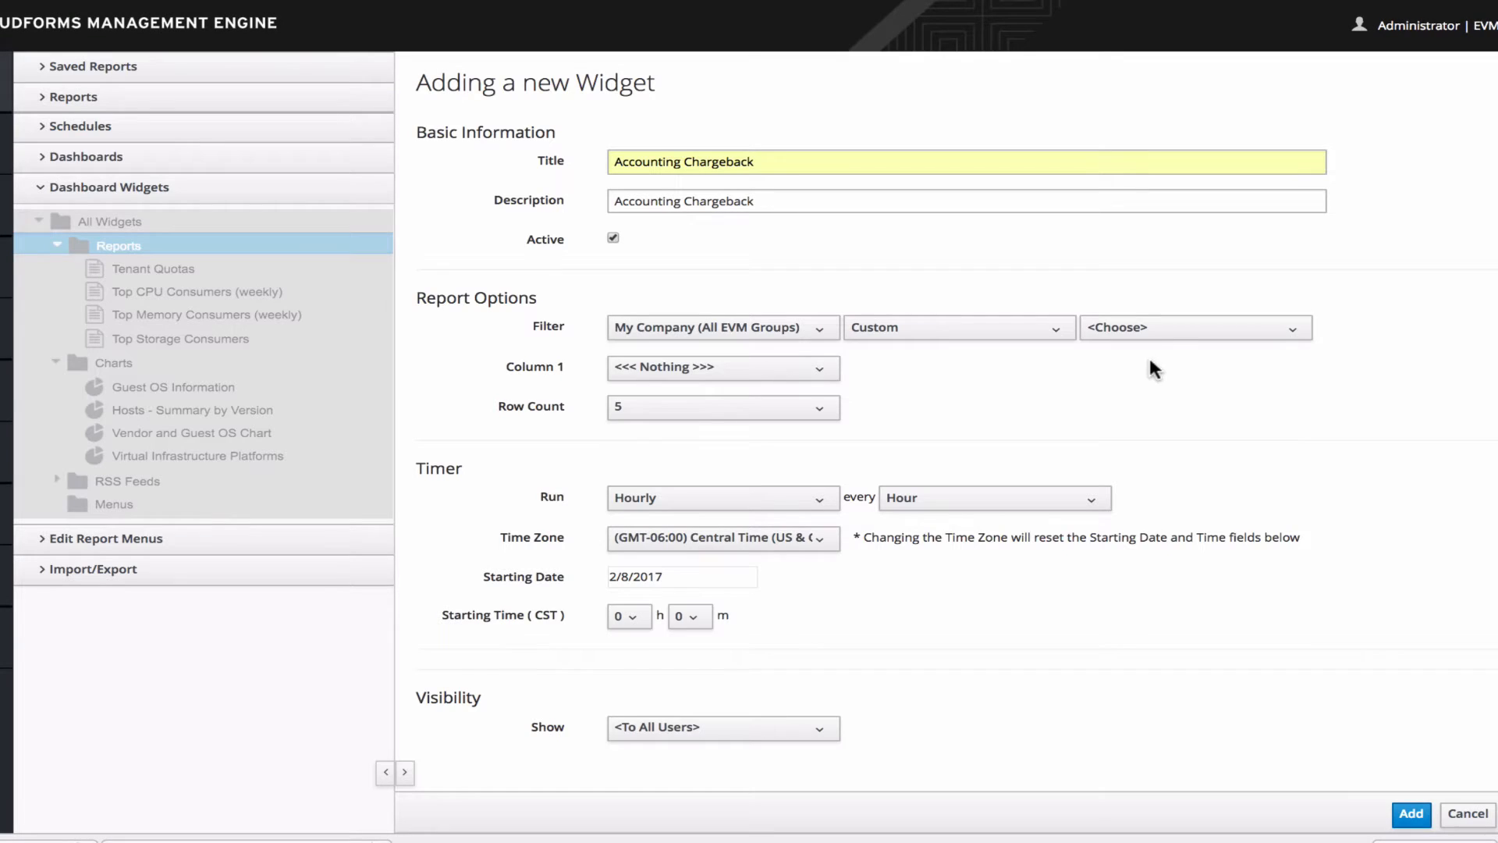
click(1194, 333)
click(1174, 441)
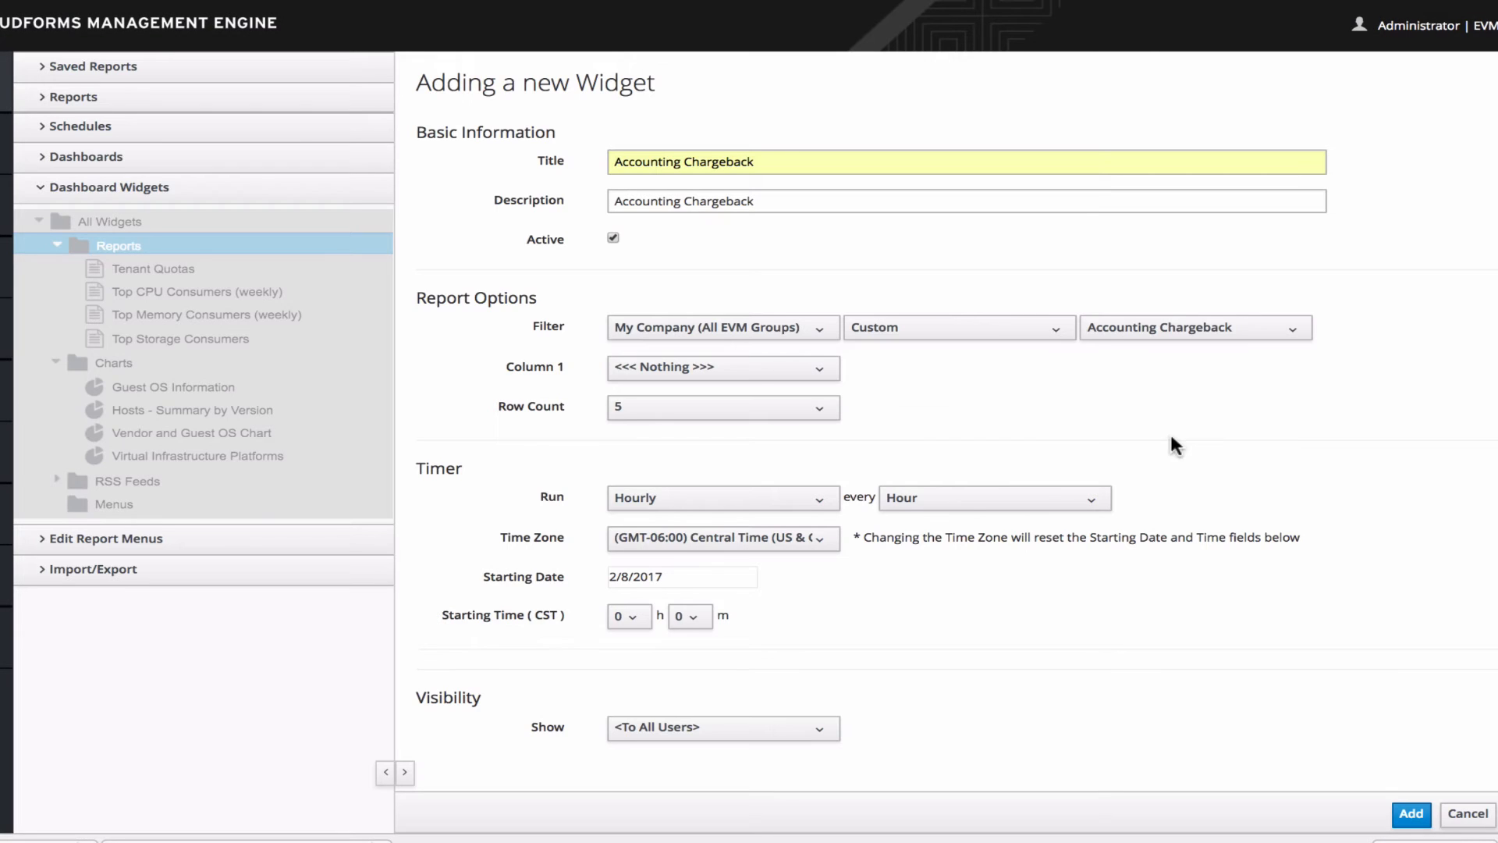
Set the widget's first three columns to Application Group, My Company Tag Environment and Total Cost
click(764, 373)
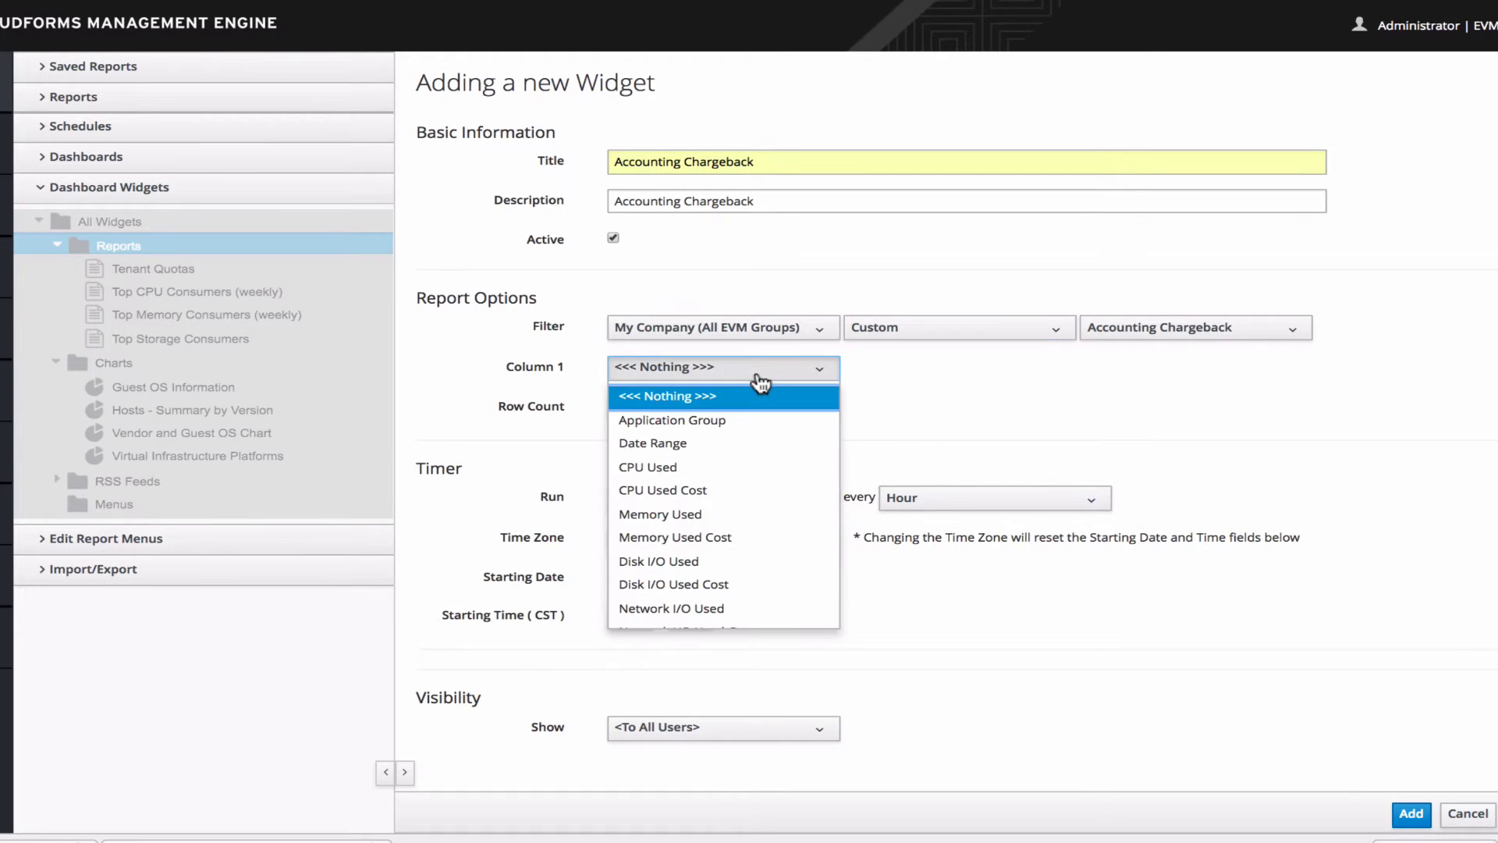
click(713, 422)
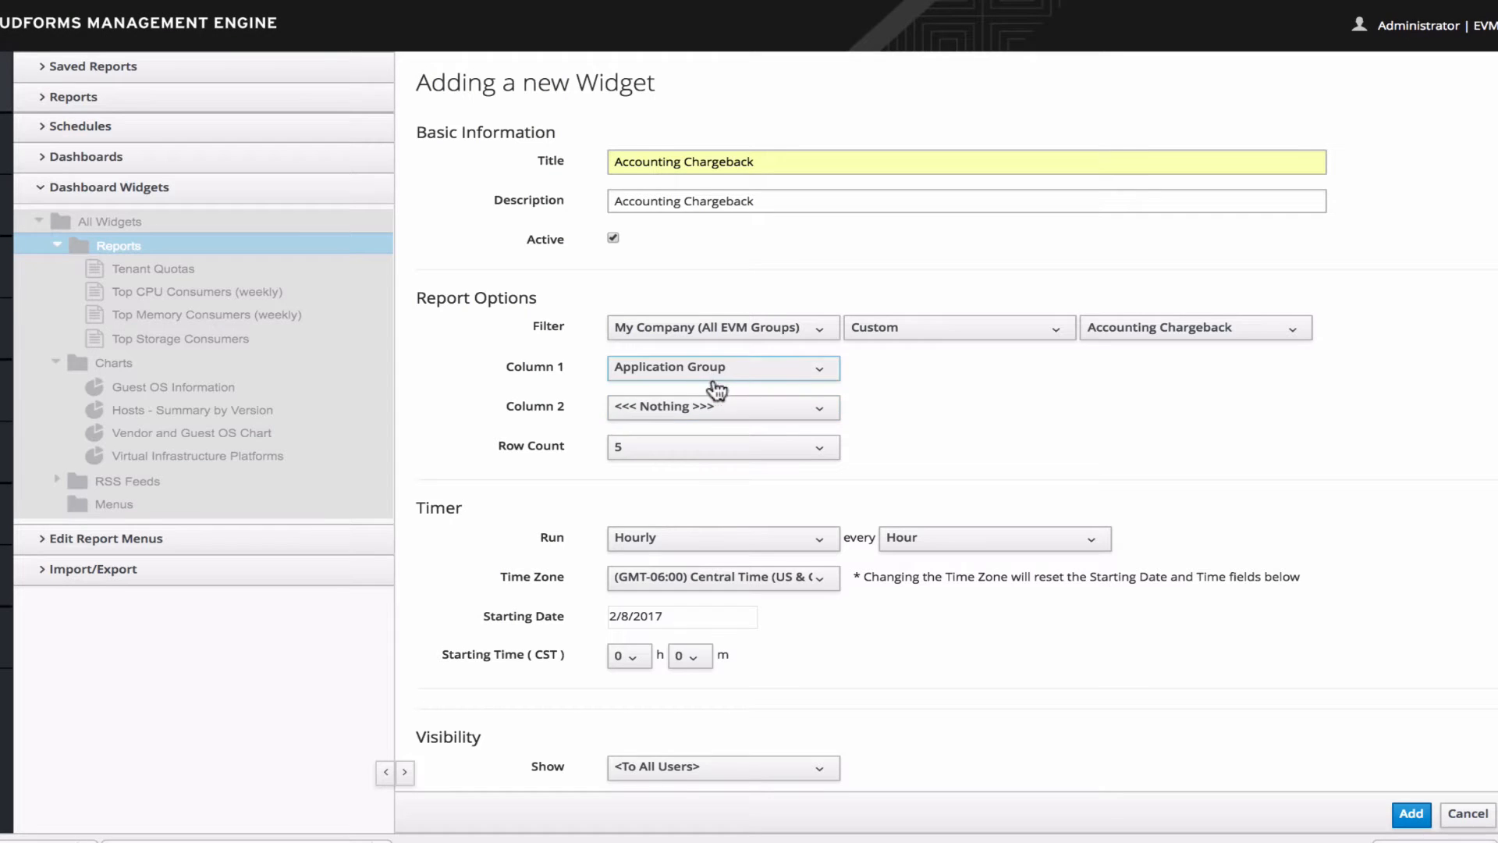
click(702, 409)
scroll(687, 429, down, 3)
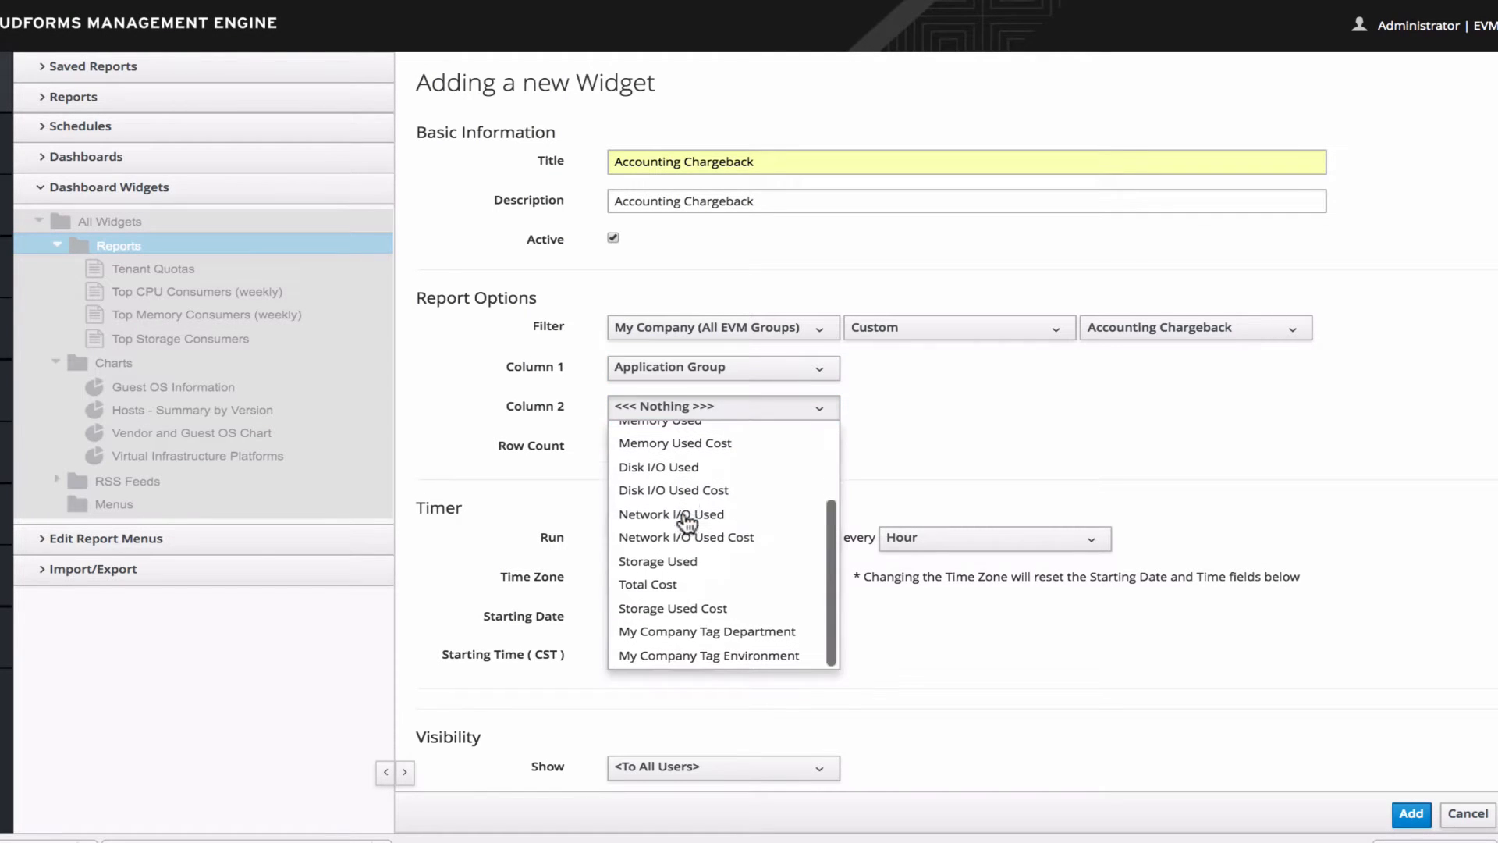
click(706, 651)
click(725, 446)
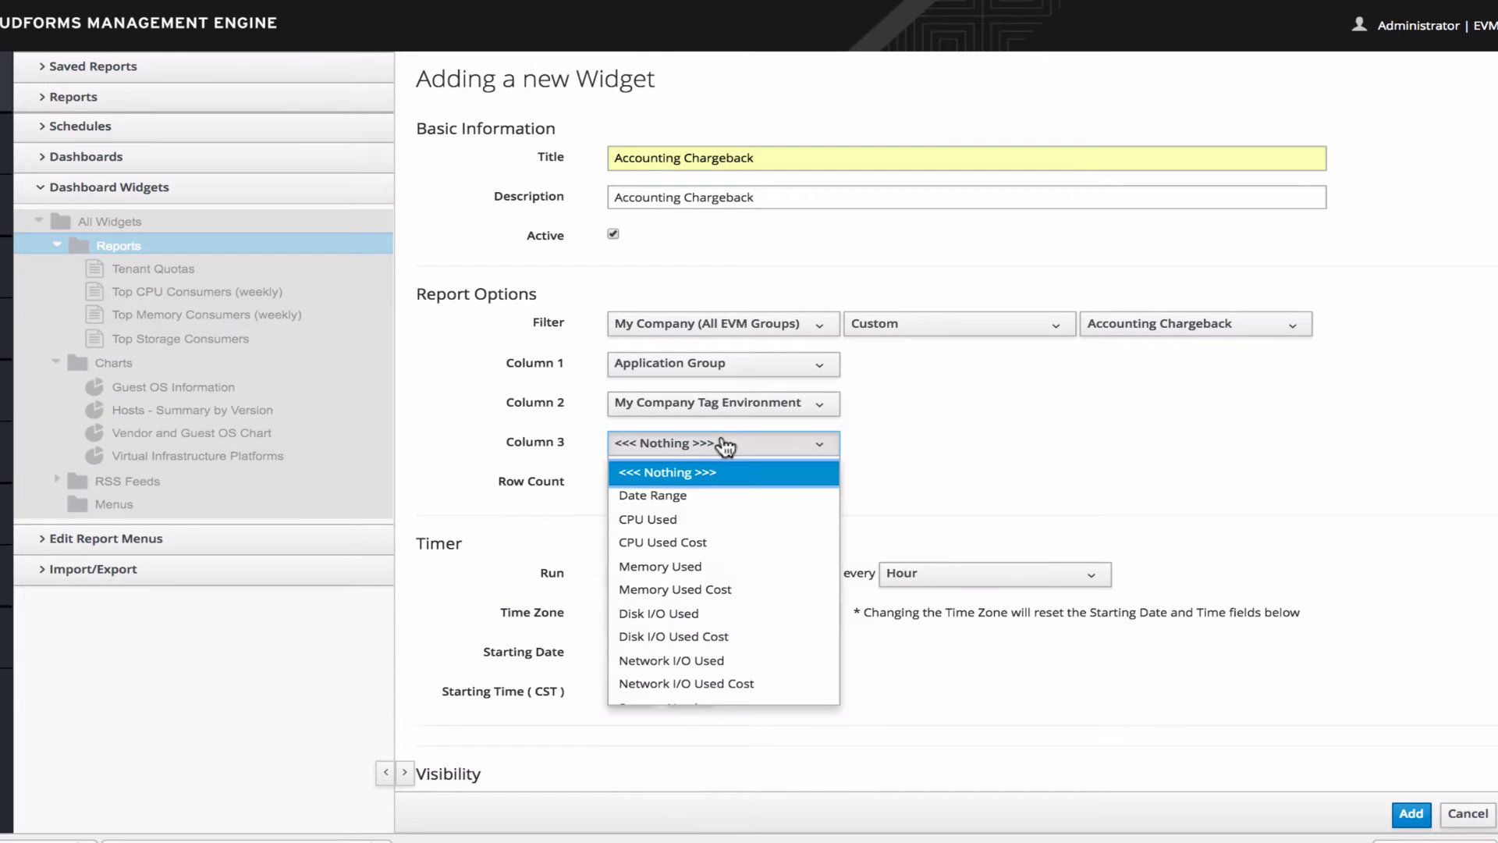
scroll(686, 492, down, 3)
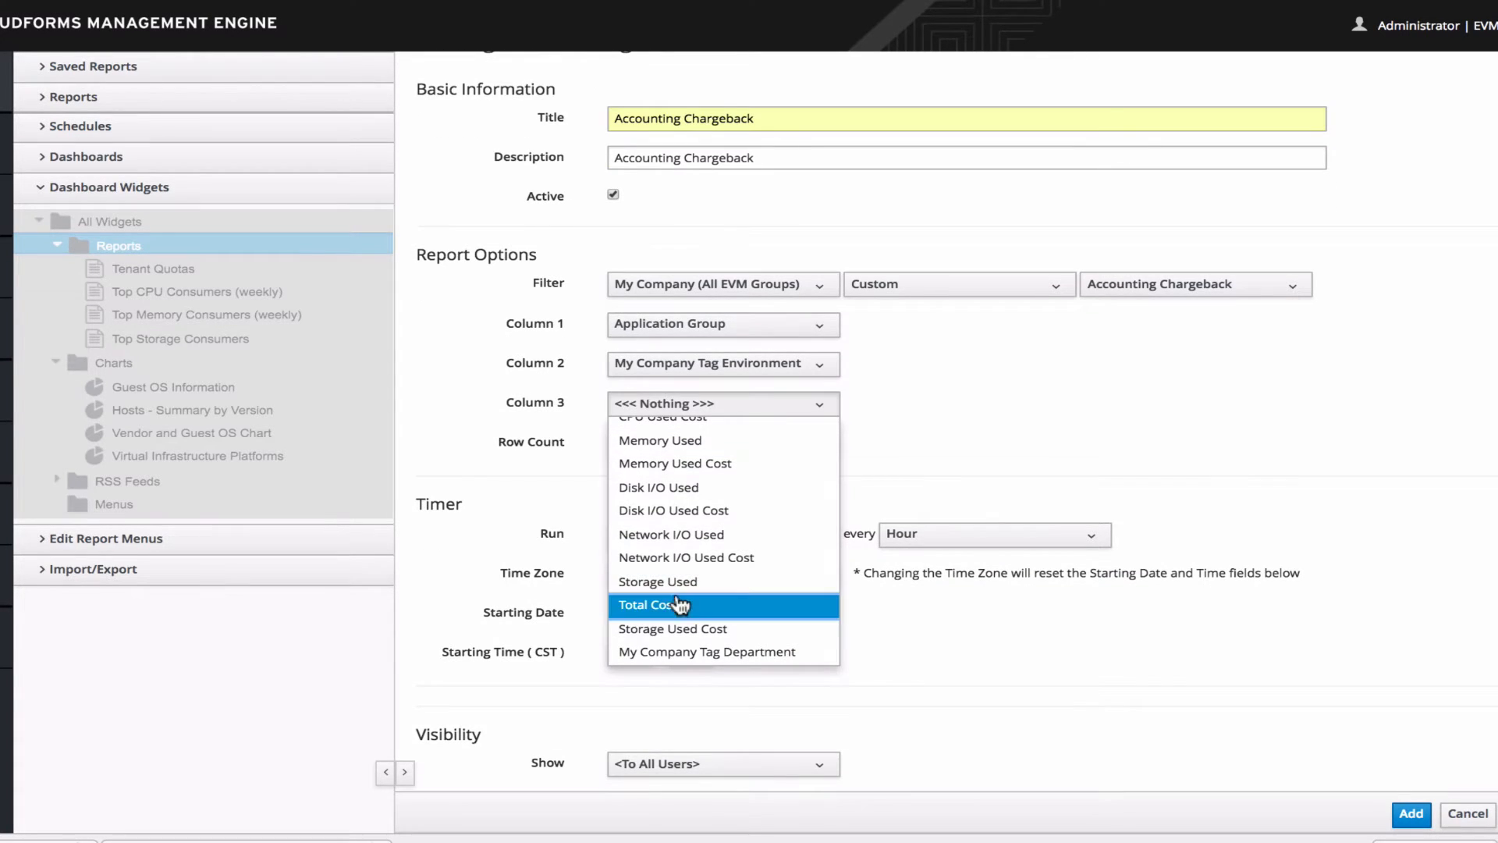
click(680, 605)
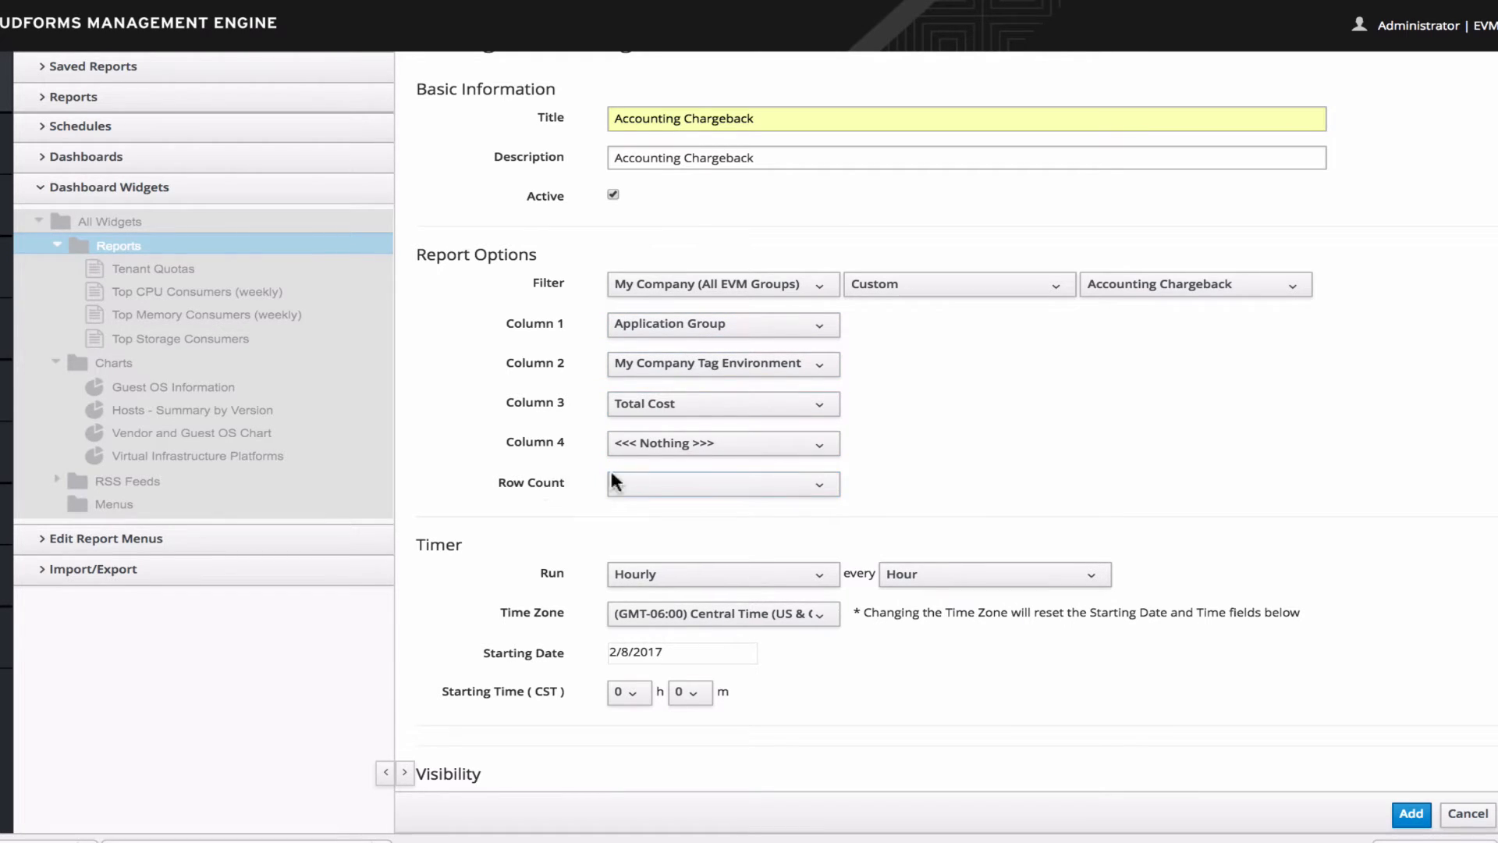
Choose a row count of 5 and an hourly run timer for the widget, and save it
click(652, 491)
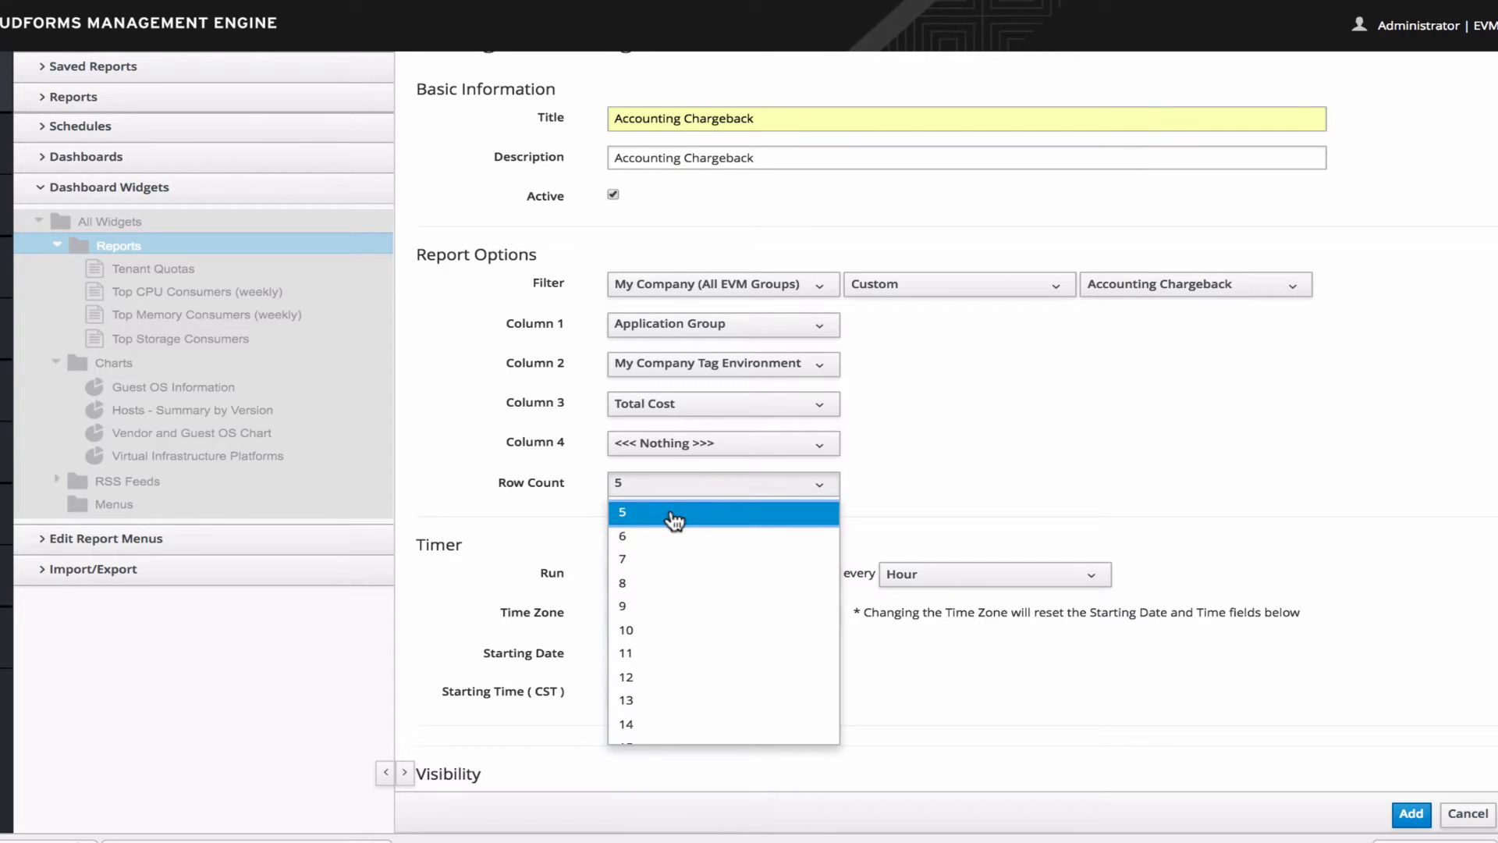
click(743, 531)
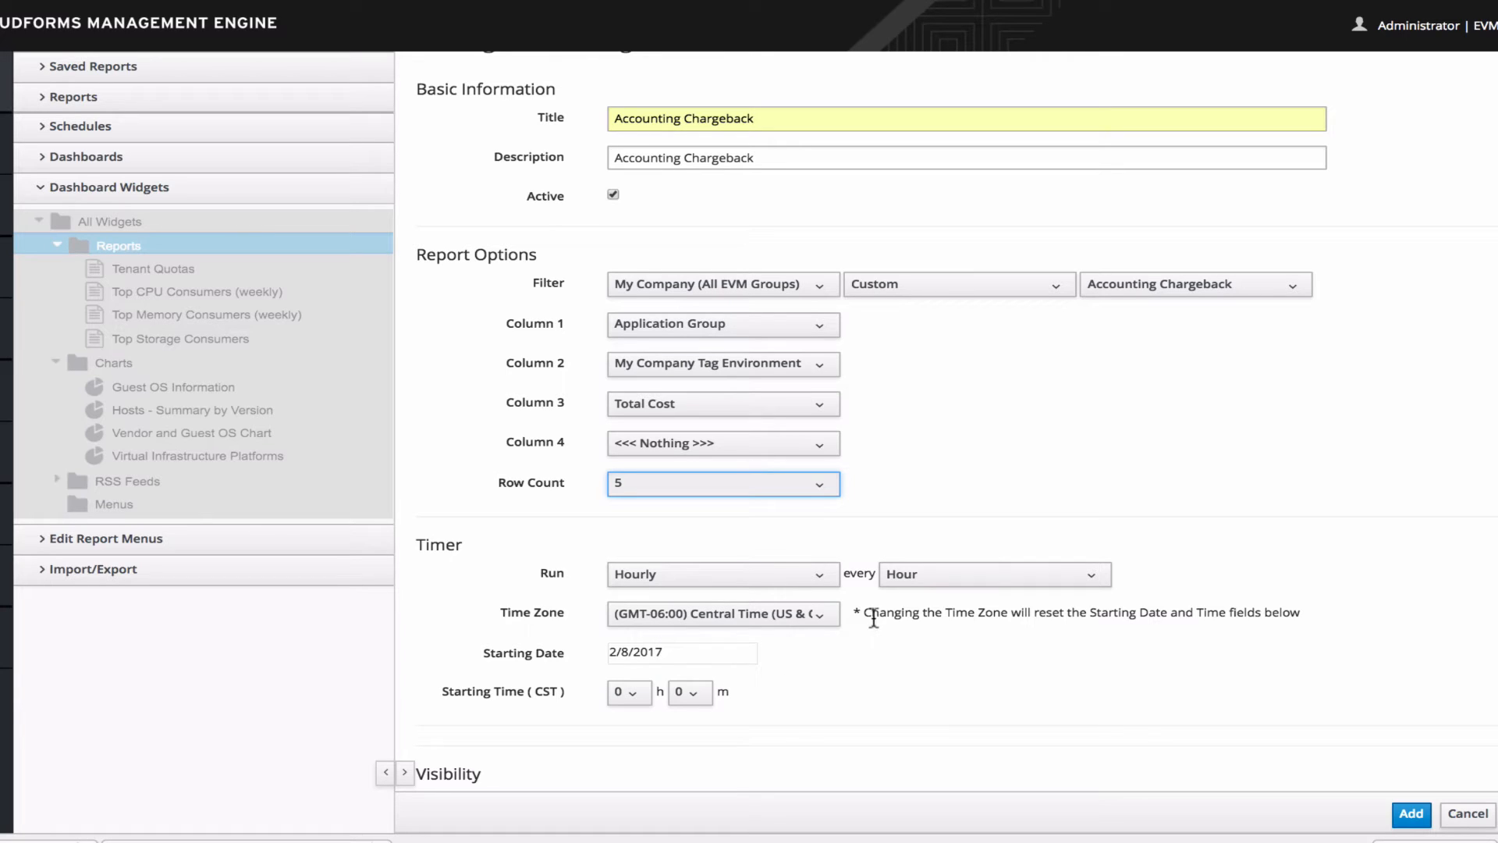
click(813, 584)
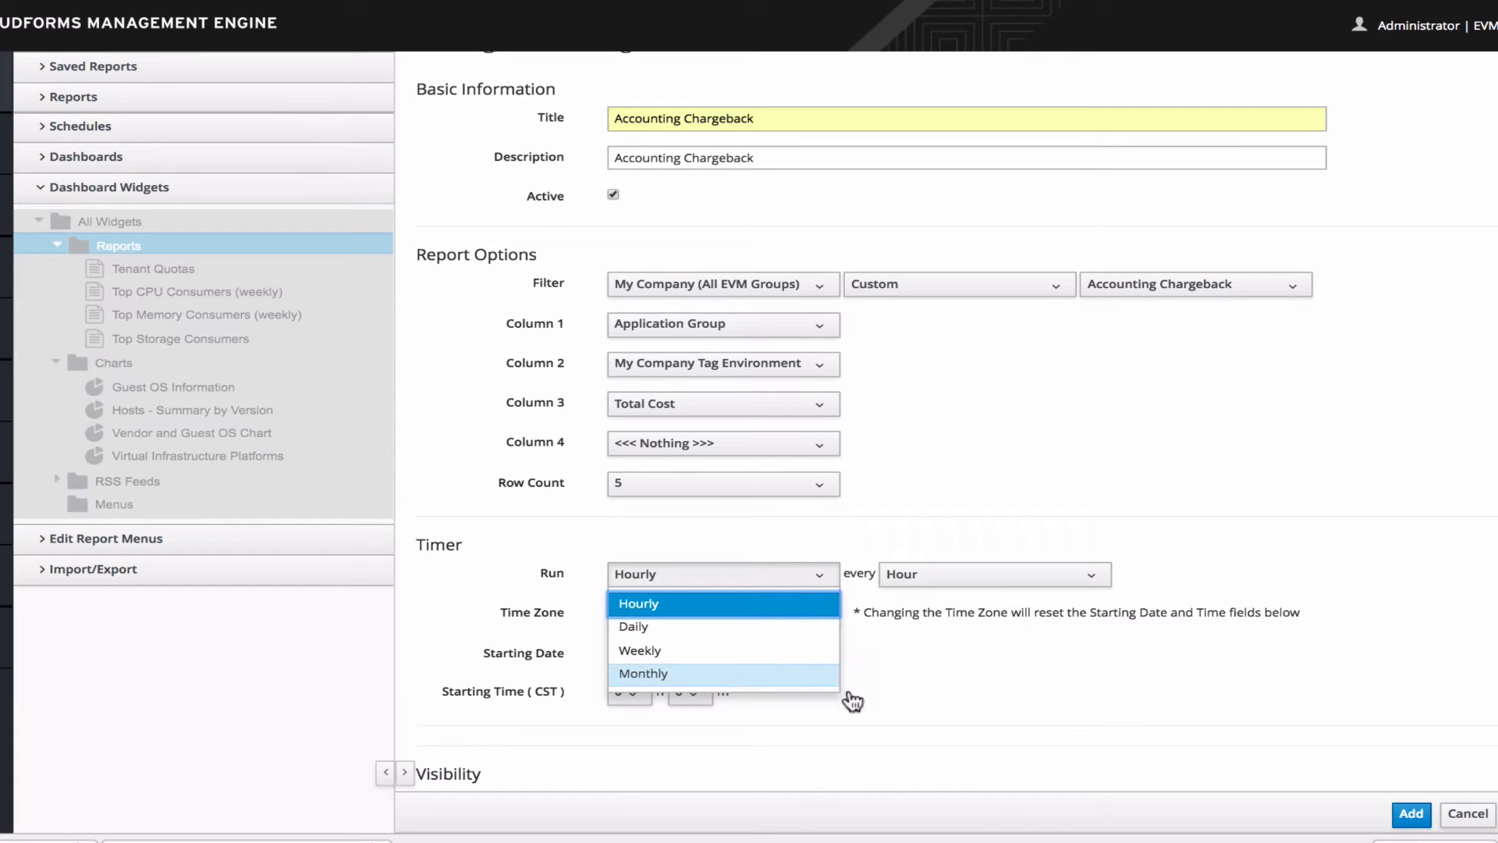
click(702, 599)
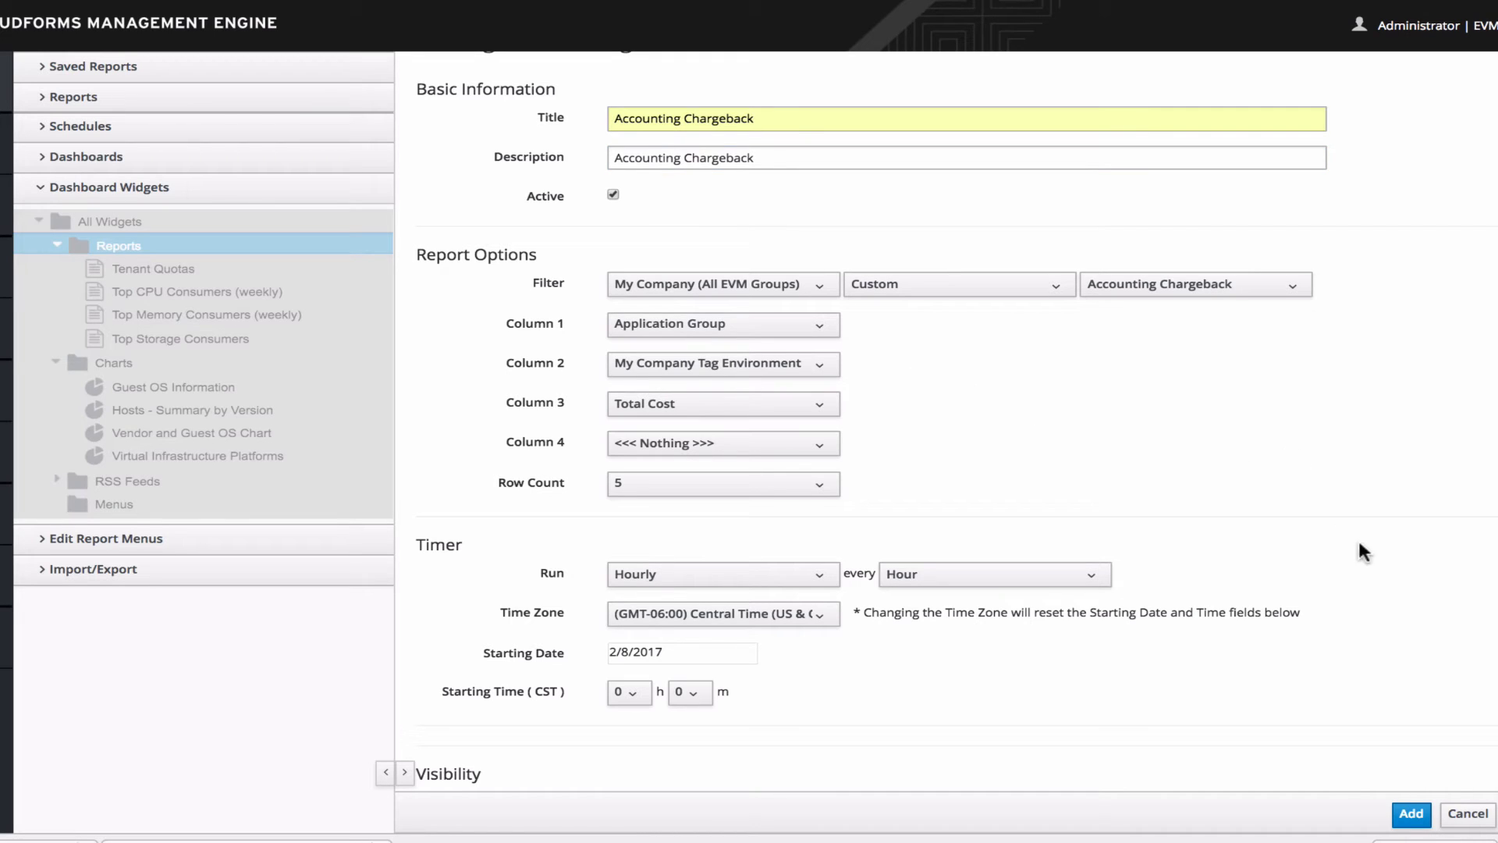
click(1410, 816)
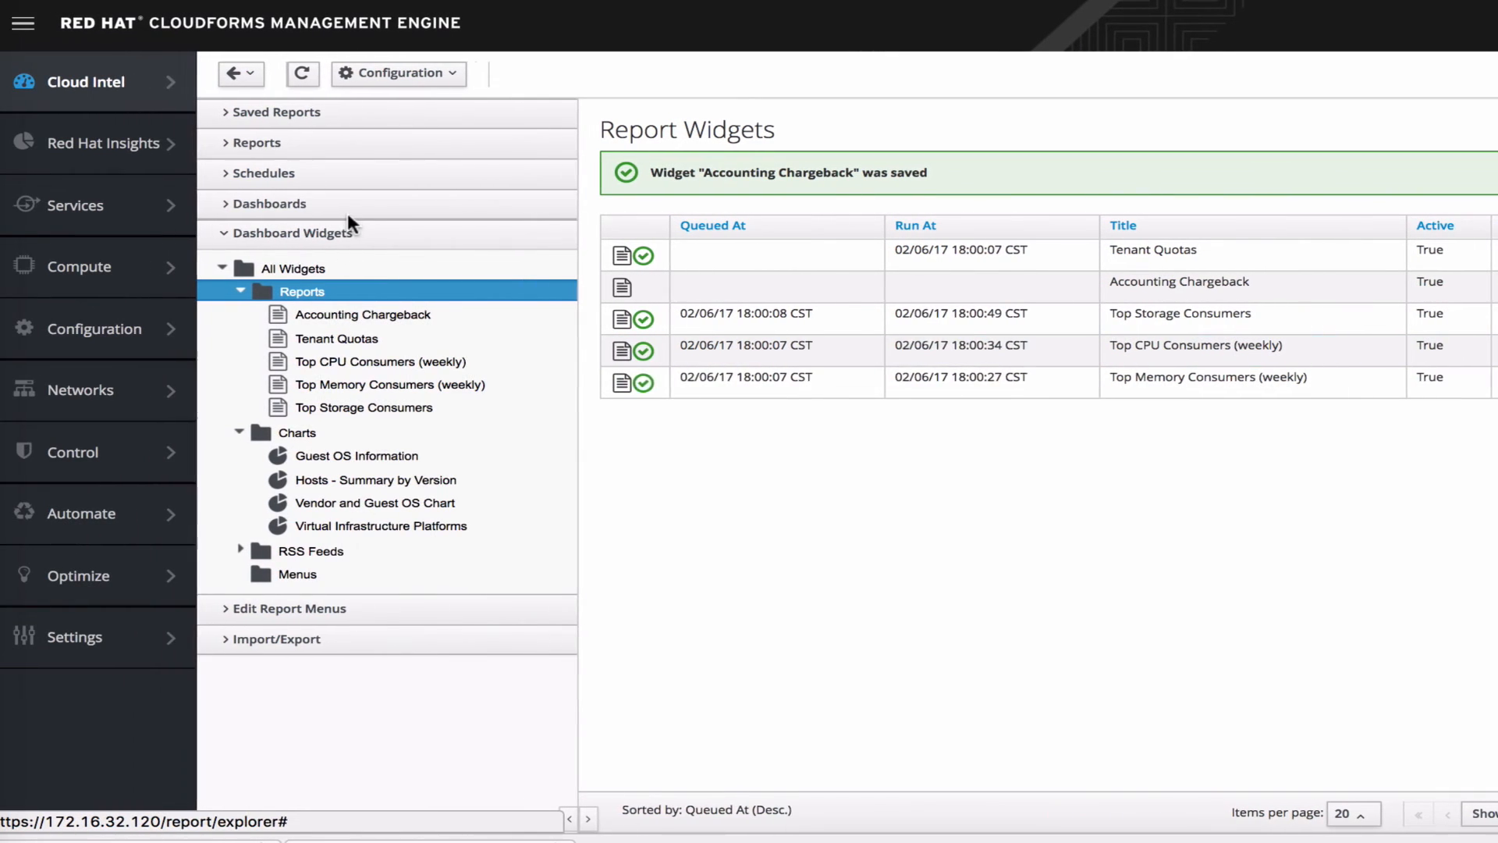
Open the Cloud Intel dashboard and add the Accounting Chargeback widget to the Default Dashboard
mouse_move(153, 84)
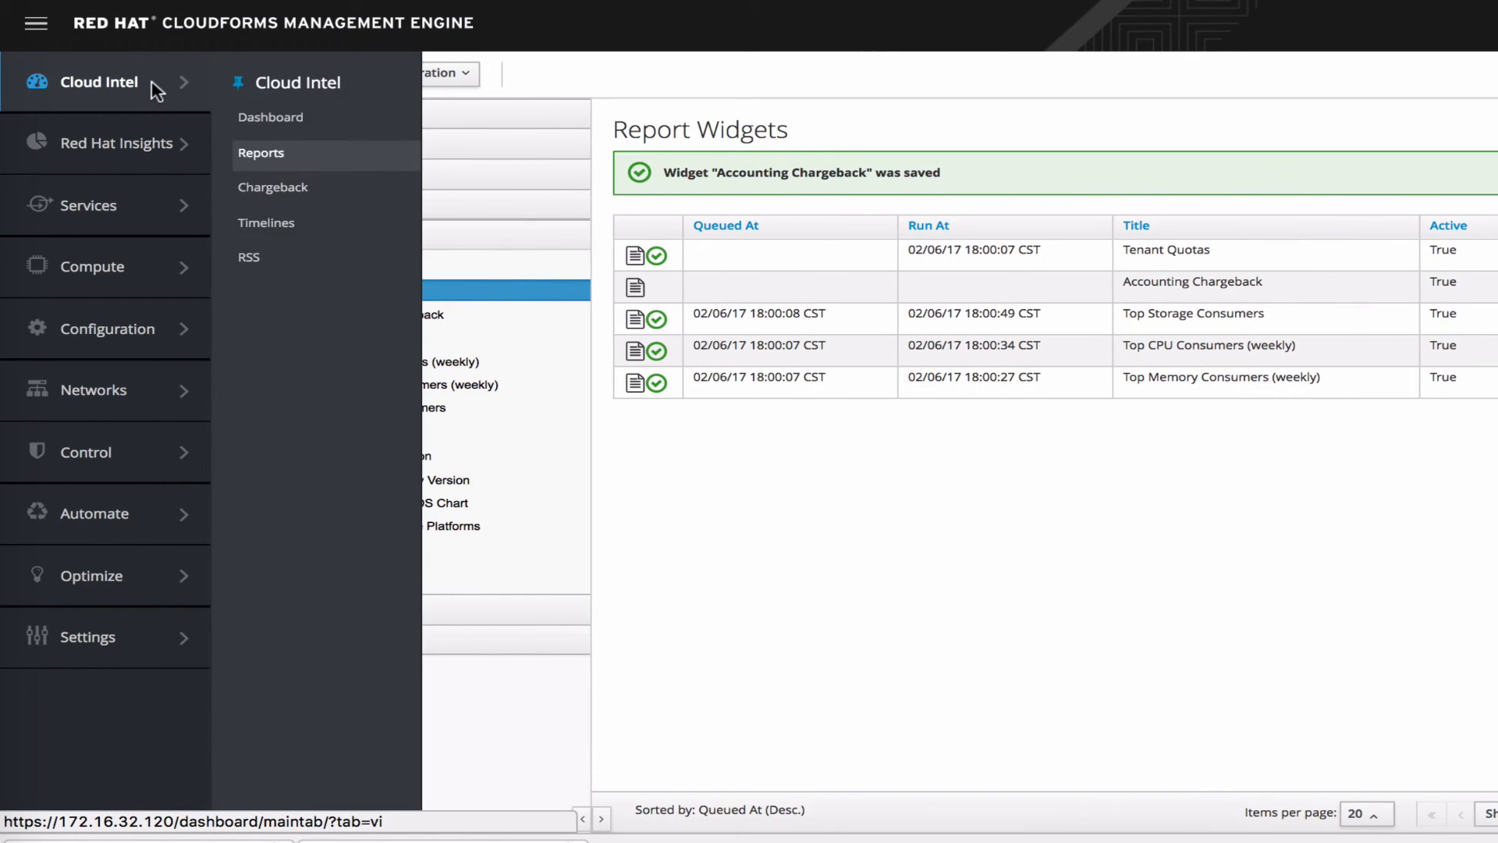
click(286, 117)
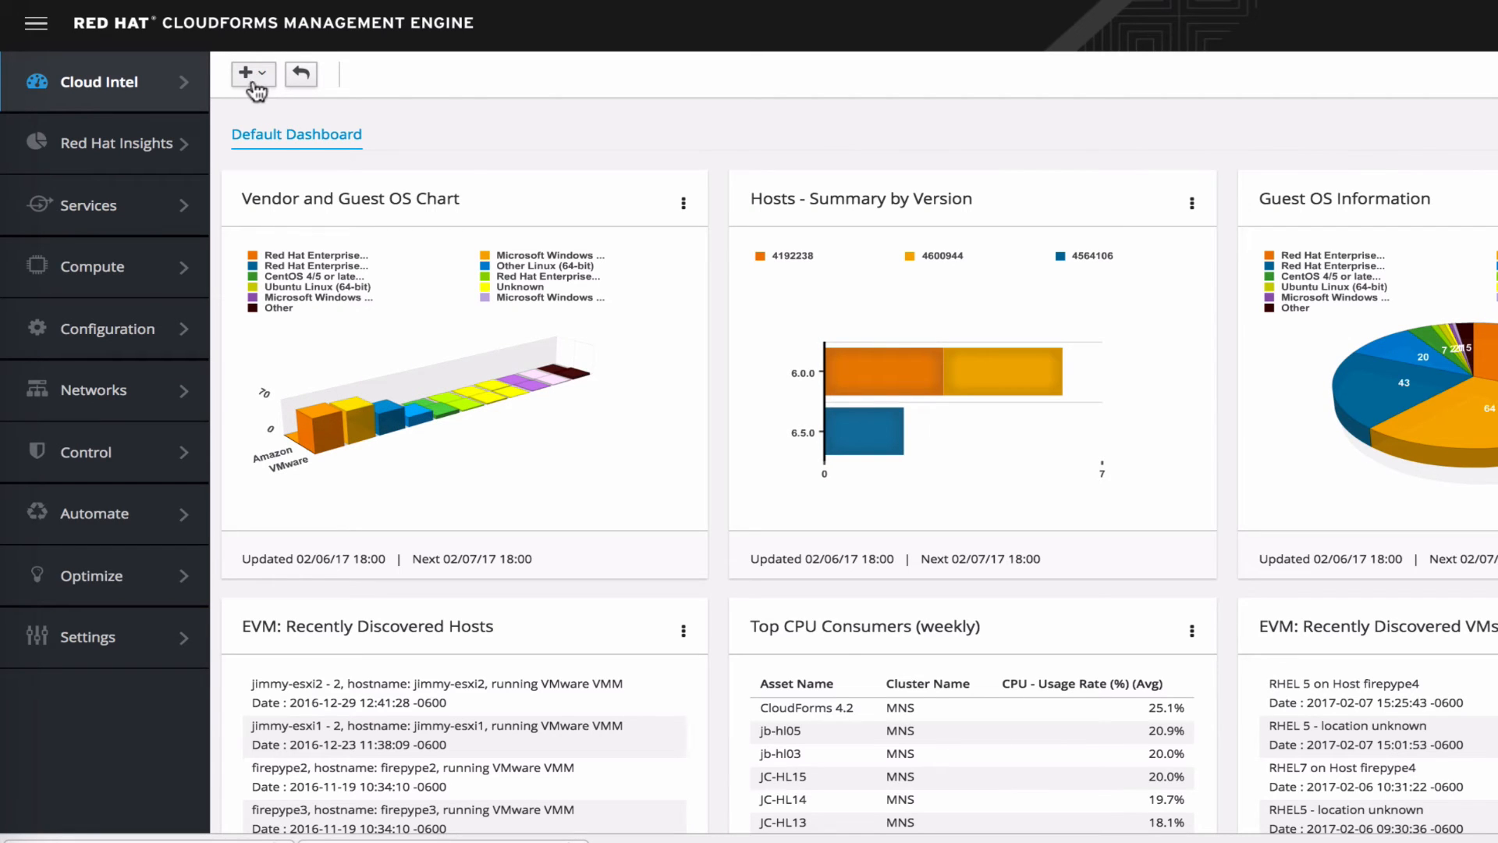
click(254, 91)
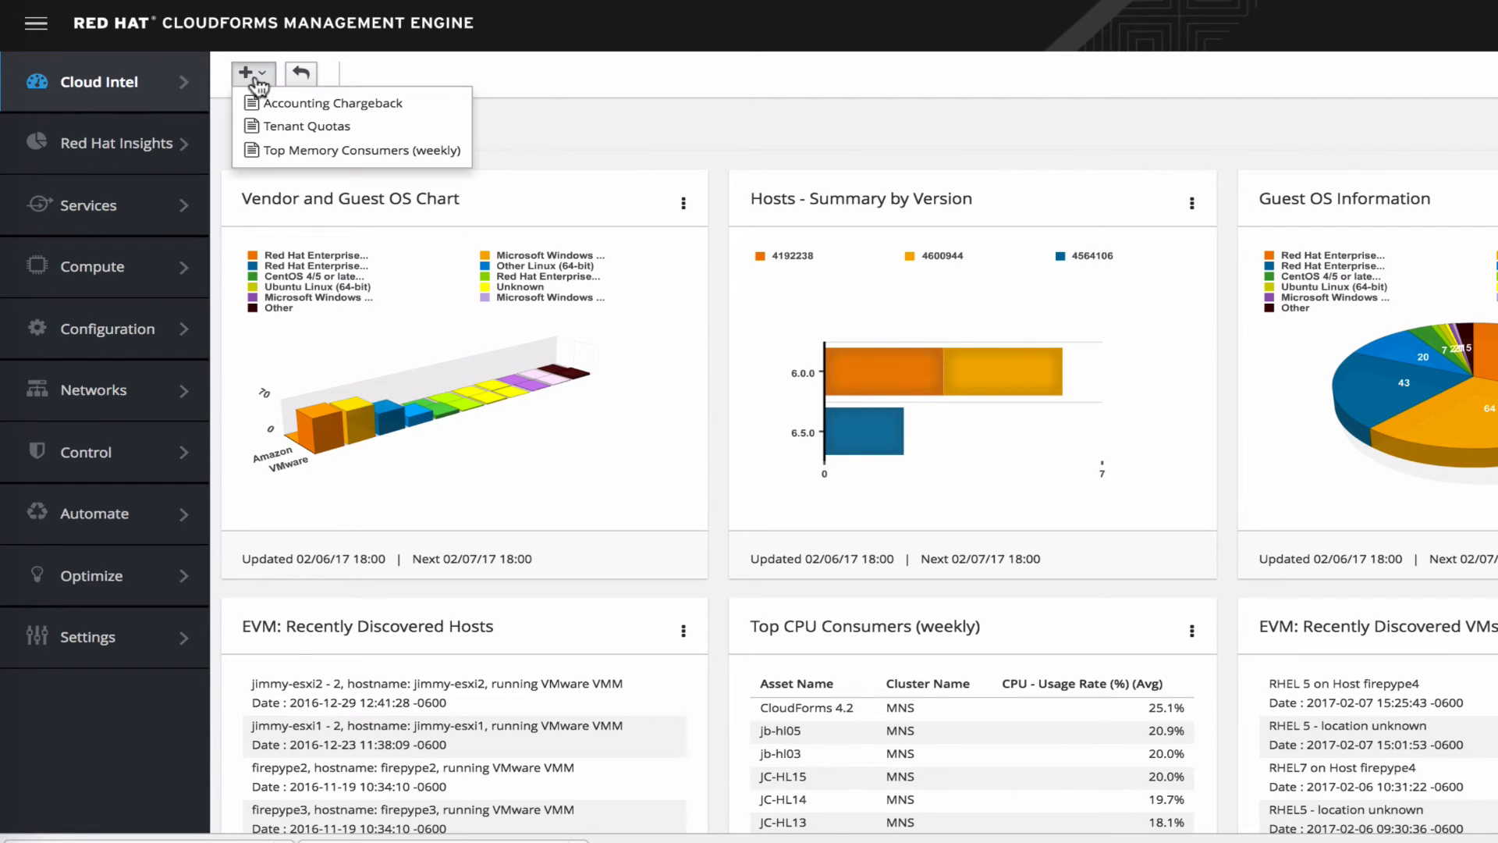
click(385, 106)
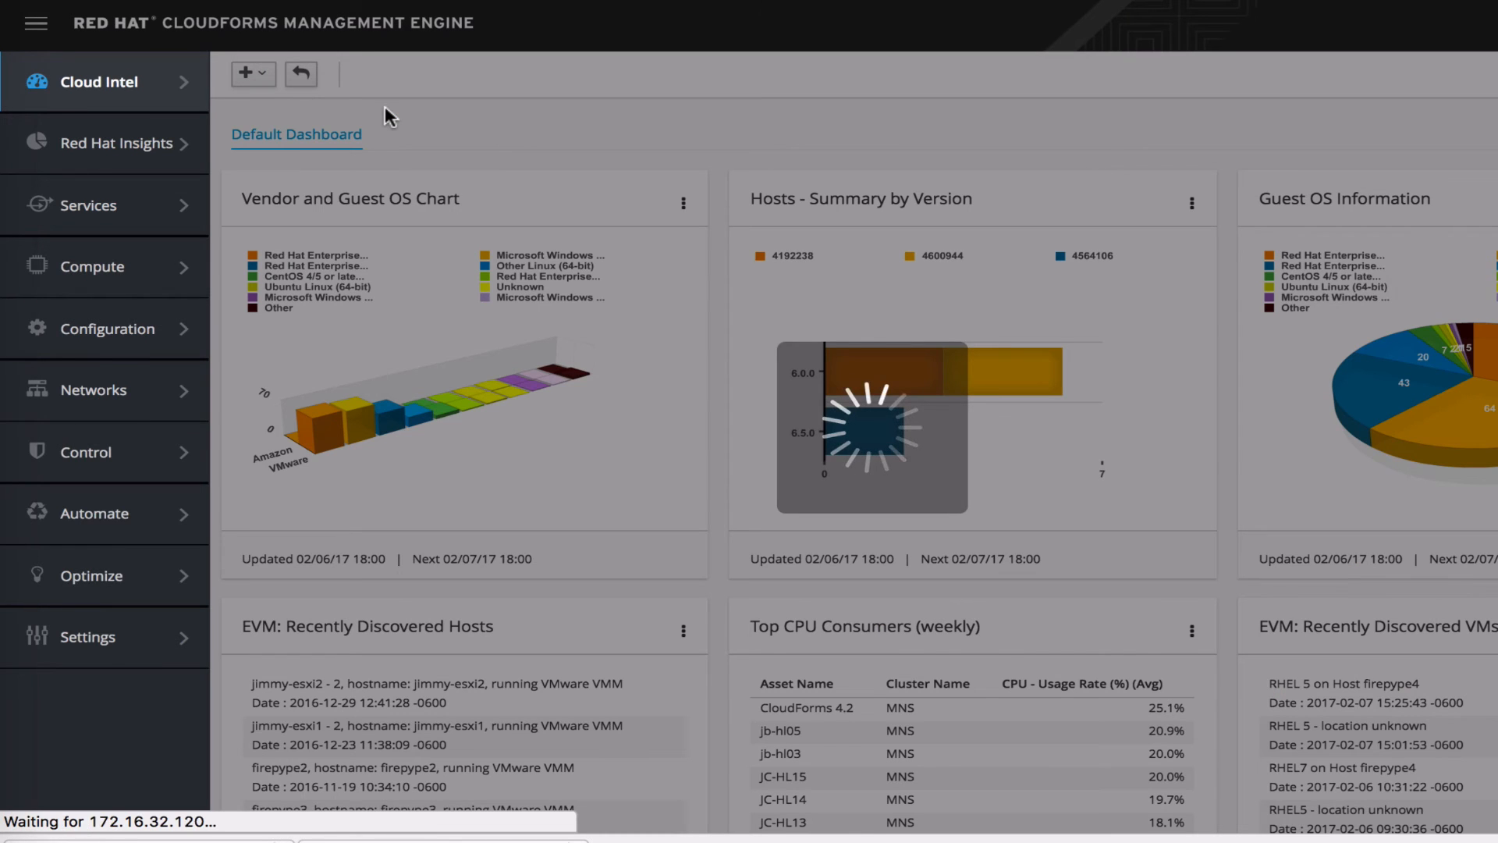